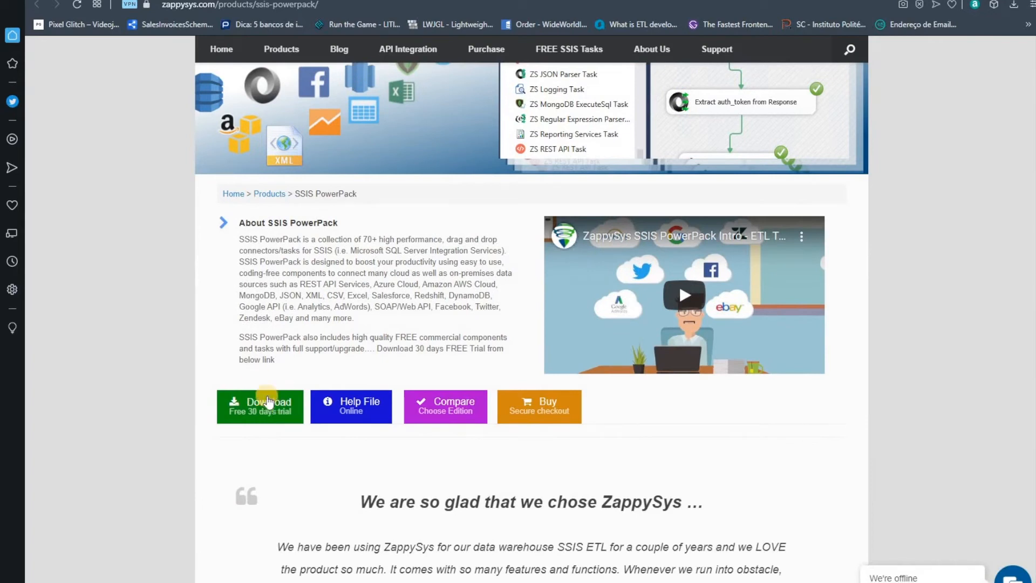
Step: Start the download of the free 30-day SSIS PowerPack trial from the ZappySys product page
{"action": "left_click", "coordinate": [267, 402]}
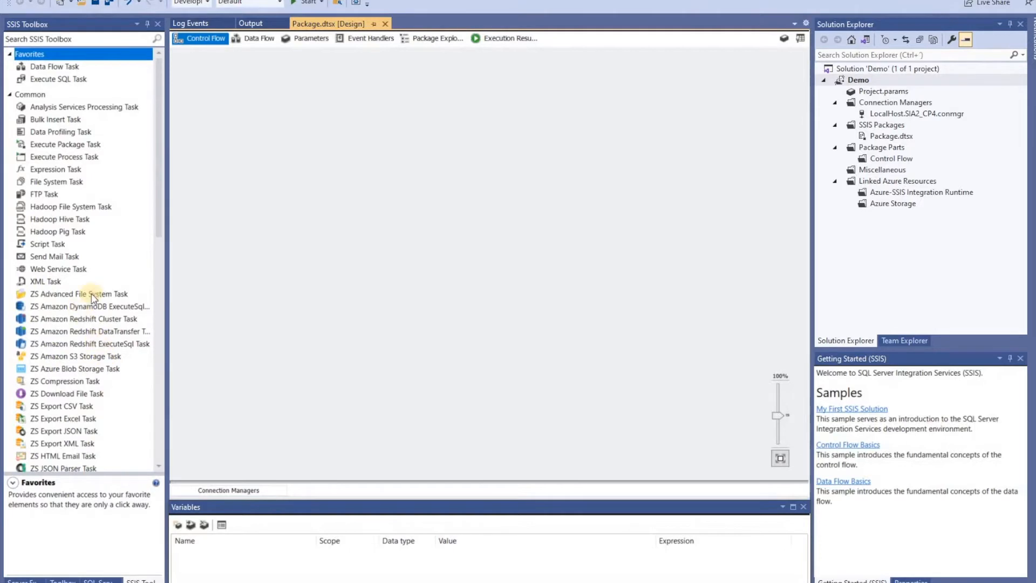
Step: Add a ZS REST API Task to the control flow and name it "Retornar os feriados do serviço do Sapo"
{"action": "scroll", "coordinate": [79, 132], "scroll_direction": "down", "scroll_amount": 11}
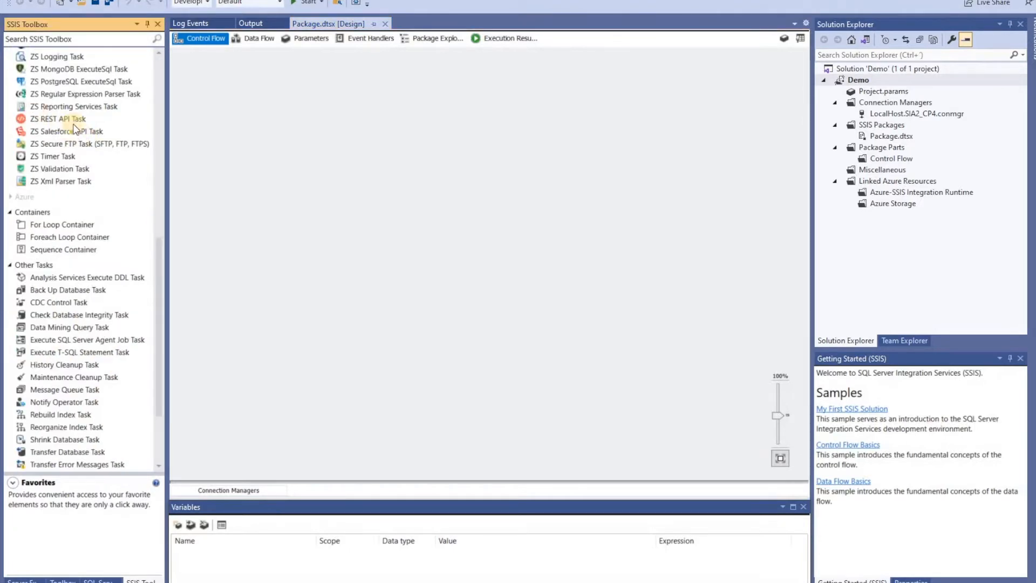
{"action": "left_click", "coordinate": [67, 119]}
{"action": "left_click_drag", "start_coordinate": [67, 121], "coordinate": [289, 123]}
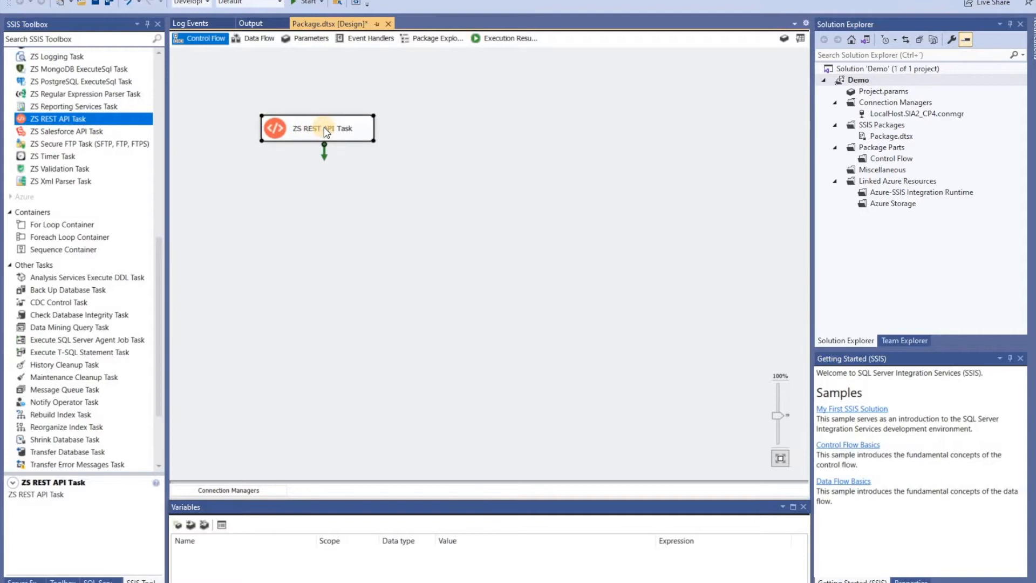
{"action": "left_click", "coordinate": [326, 133]}
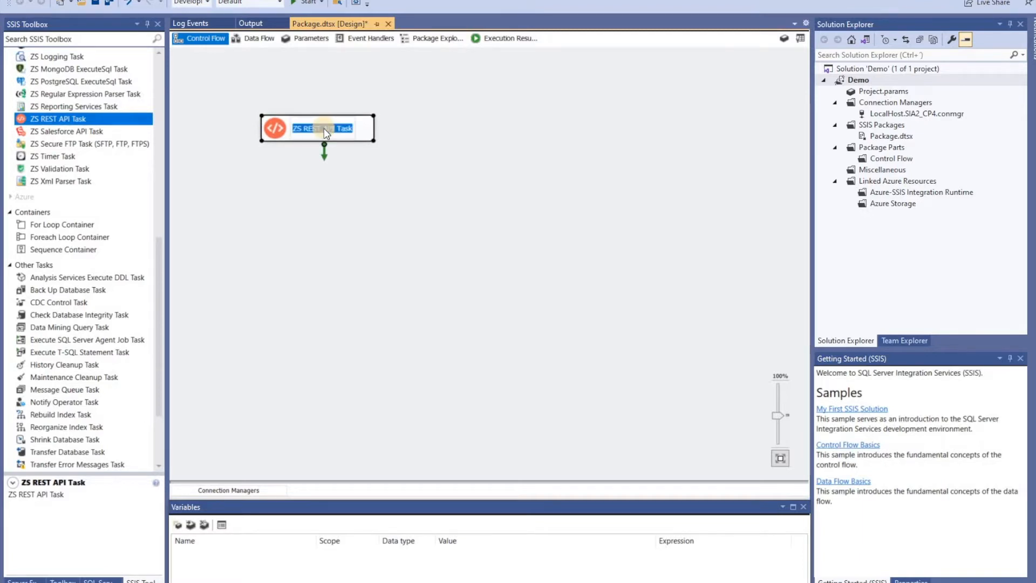
{"action": "type", "text": "Retomar"}
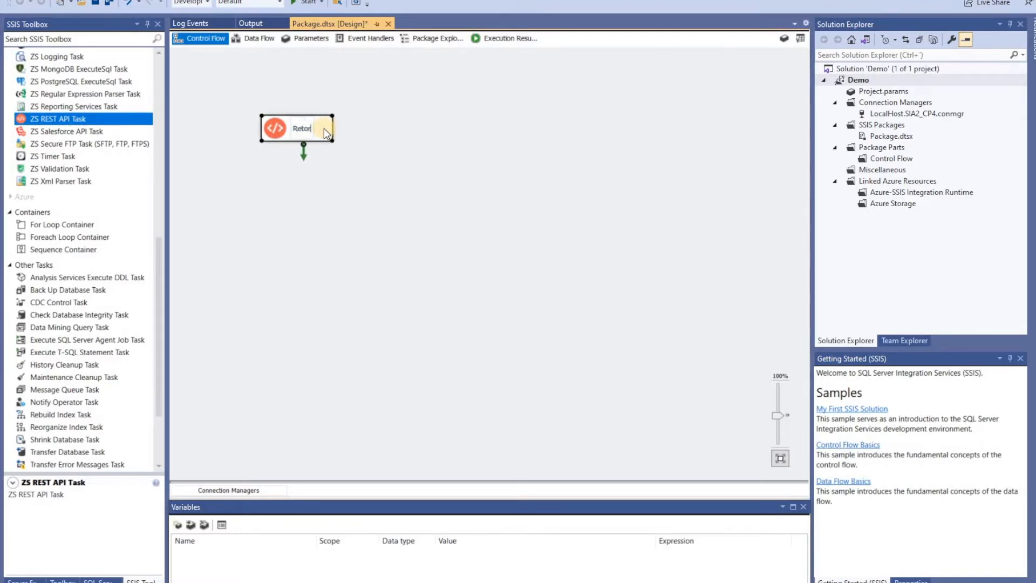
{"action": "type", "text": " os feriados do serviço do Sapo"}
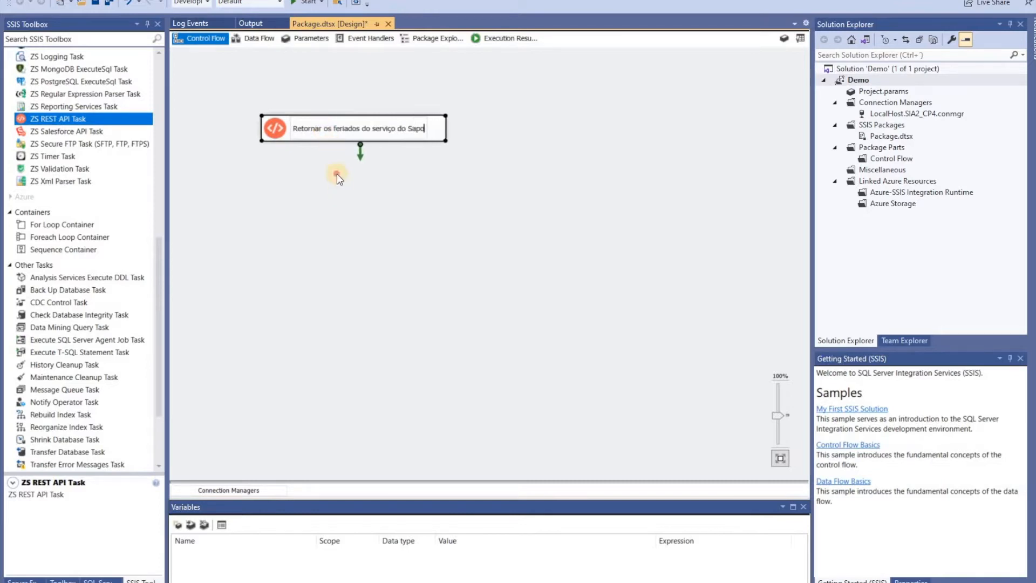
{"action": "key", "text": "Return"}
{"action": "double_click", "coordinate": [349, 132]}
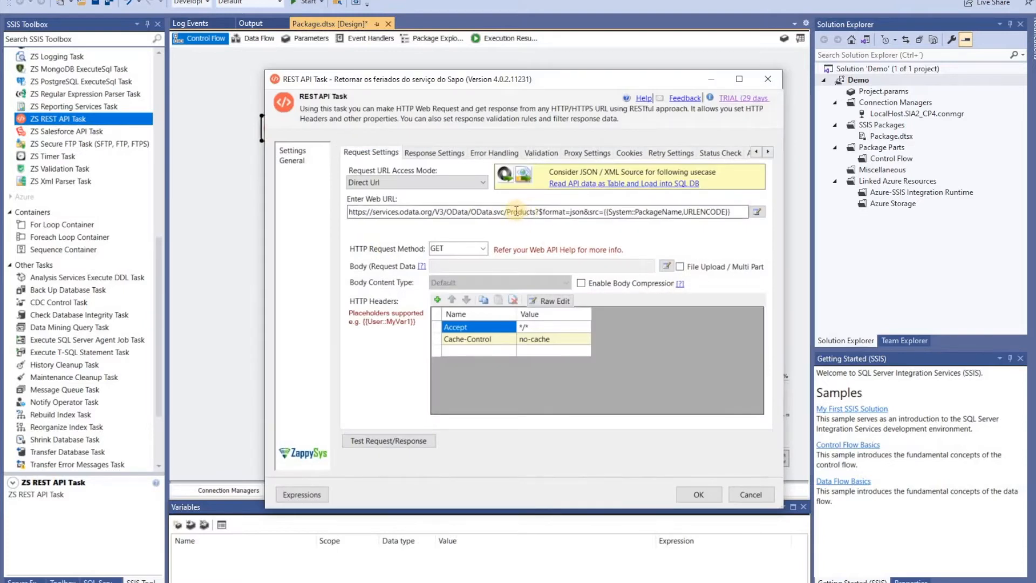
{"action": "left_click", "coordinate": [437, 210]}
{"action": "key", "text": "ctrl+a"}
{"action": "type", "text": "http://services.sapo.pt/Holiday/GetNationalHolidays?year=2009"}
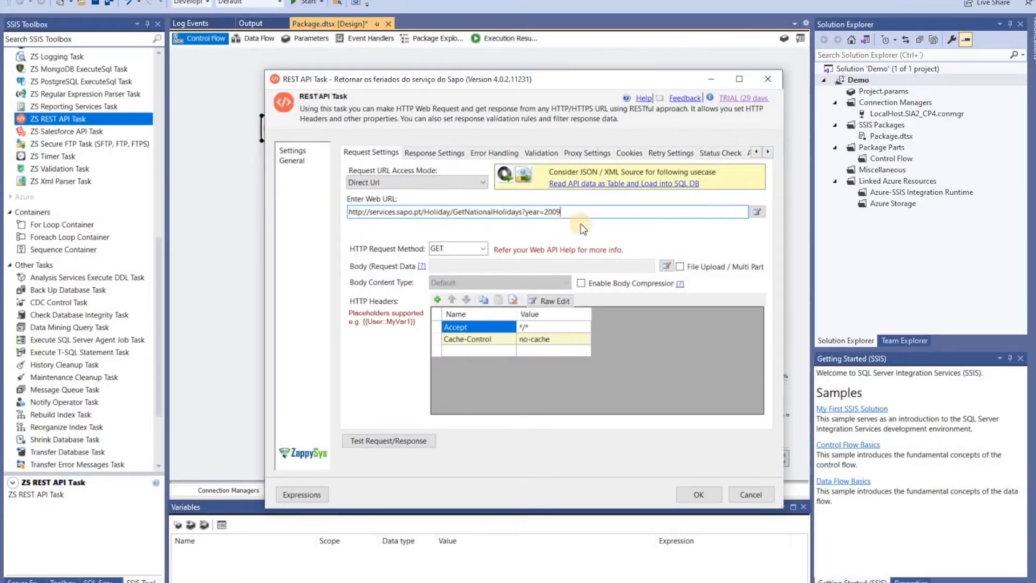
{"action": "left_click", "coordinate": [550, 214]}
Step: Test the REST API request, review the raw response, and accept the task's settings
{"action": "left_click", "coordinate": [406, 439]}
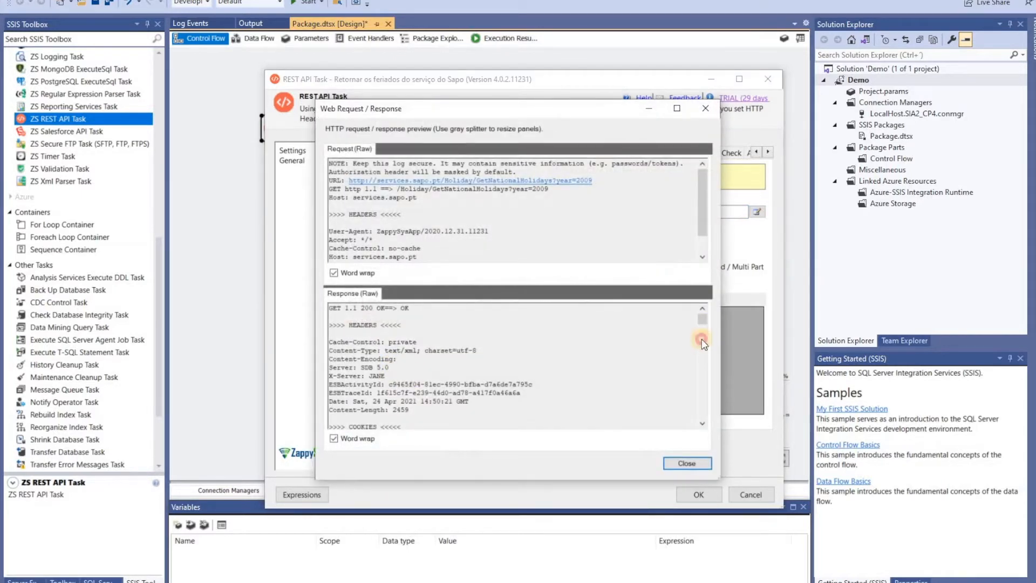
{"action": "left_click_drag", "start_coordinate": [702, 319], "coordinate": [701, 339]}
{"action": "left_click_drag", "start_coordinate": [384, 318], "coordinate": [443, 410]}
{"action": "left_click", "coordinate": [686, 463]}
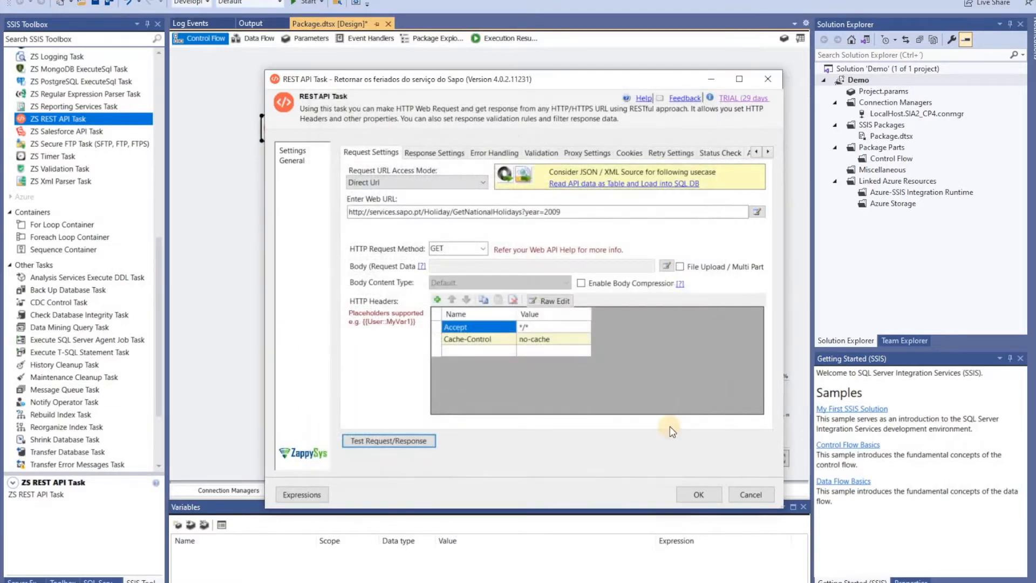
{"action": "left_click", "coordinate": [684, 490]}
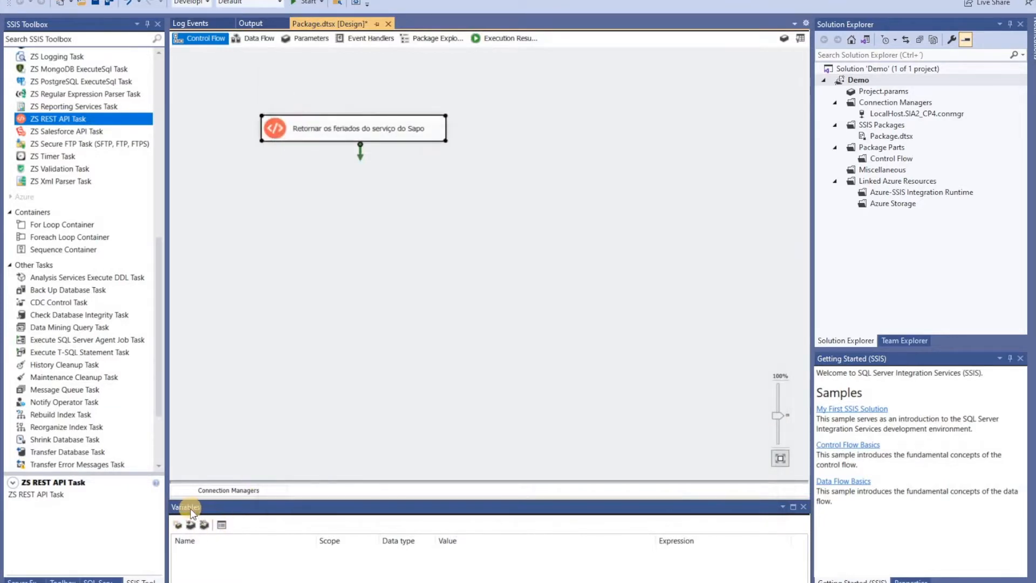
Step: Create a package-scoped Int32 variable named Ano with the value 2009
{"action": "left_click", "coordinate": [200, 559]}
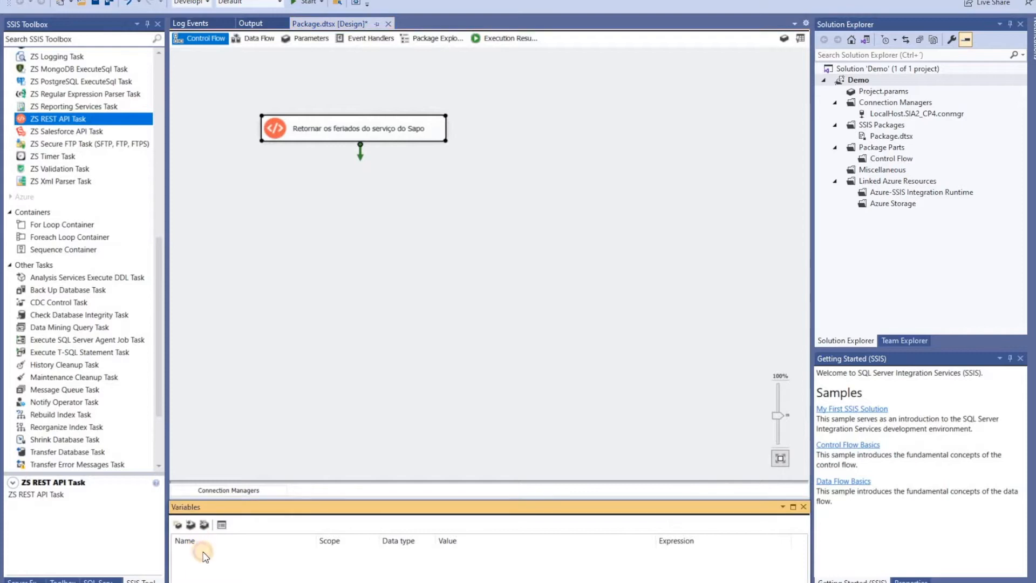
{"action": "left_click", "coordinate": [178, 525]}
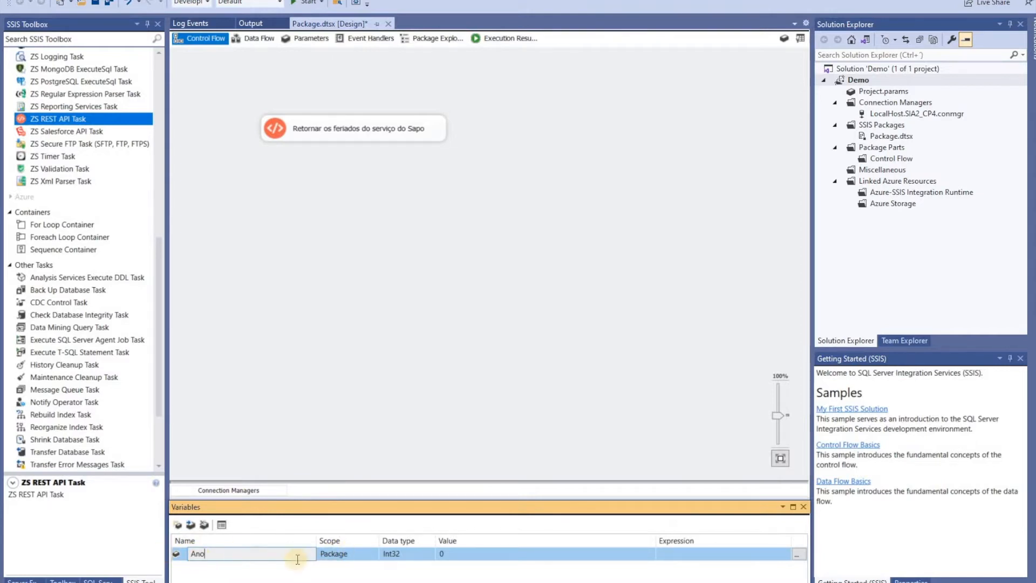
{"action": "left_click", "coordinate": [461, 551]}
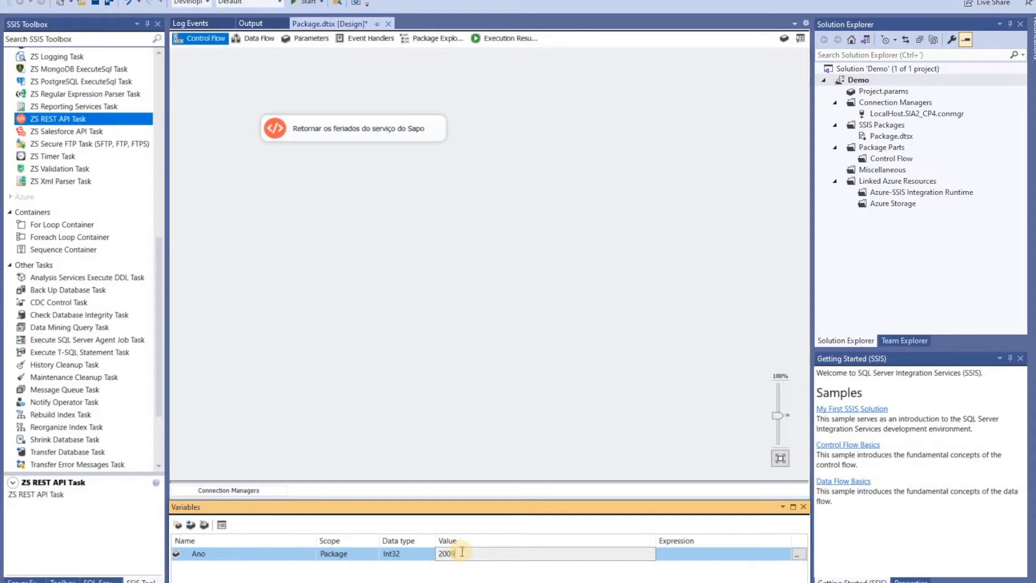
{"action": "left_click", "coordinate": [370, 164]}
Step: Add an Expression Task above the REST API task and name it "Definir o URL com Base na variável "ANO""
{"action": "left_click_drag", "start_coordinate": [354, 132], "coordinate": [350, 172]}
{"action": "left_click", "coordinate": [73, 40]}
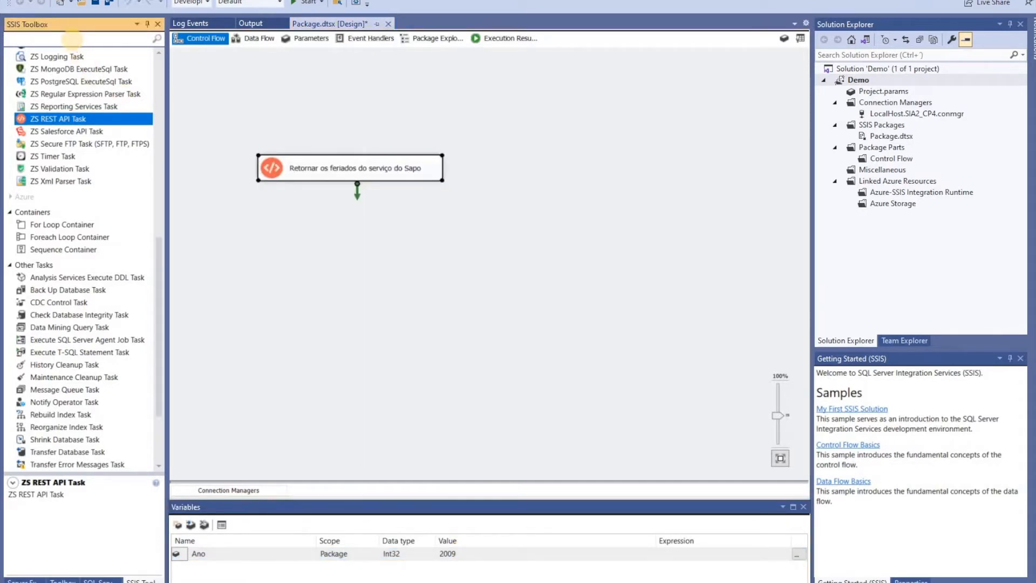
{"action": "type", "text": "expression"}
{"action": "left_click_drag", "start_coordinate": [54, 82], "coordinate": [330, 101]}
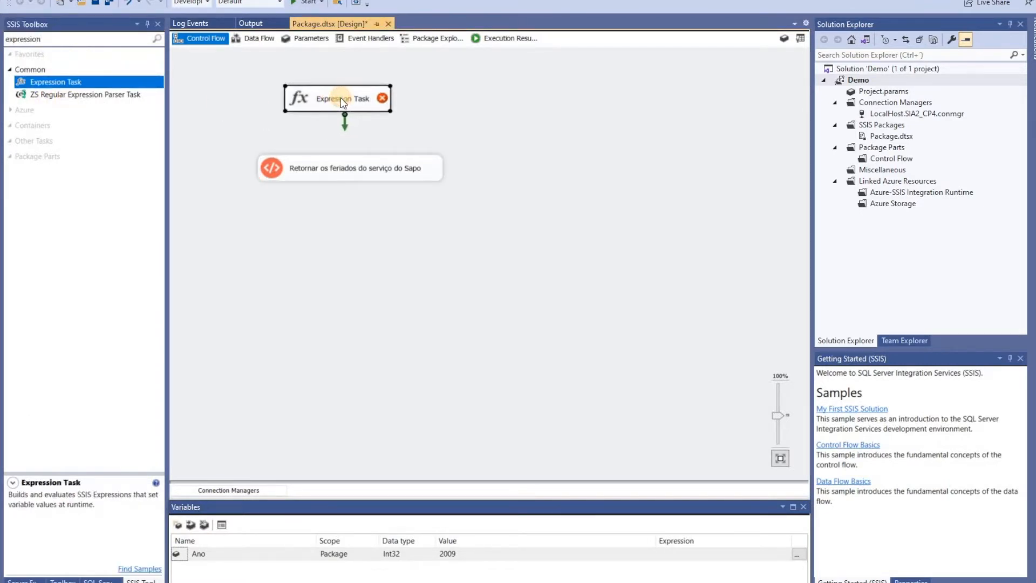
{"action": "type", "text": "Definir"}
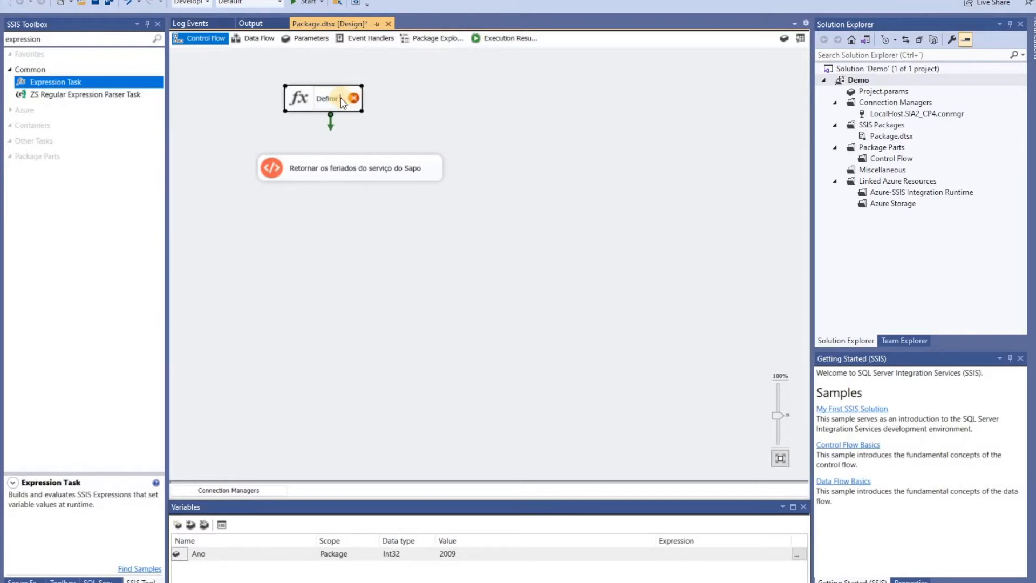
{"action": "type", "text": " o URL com"}
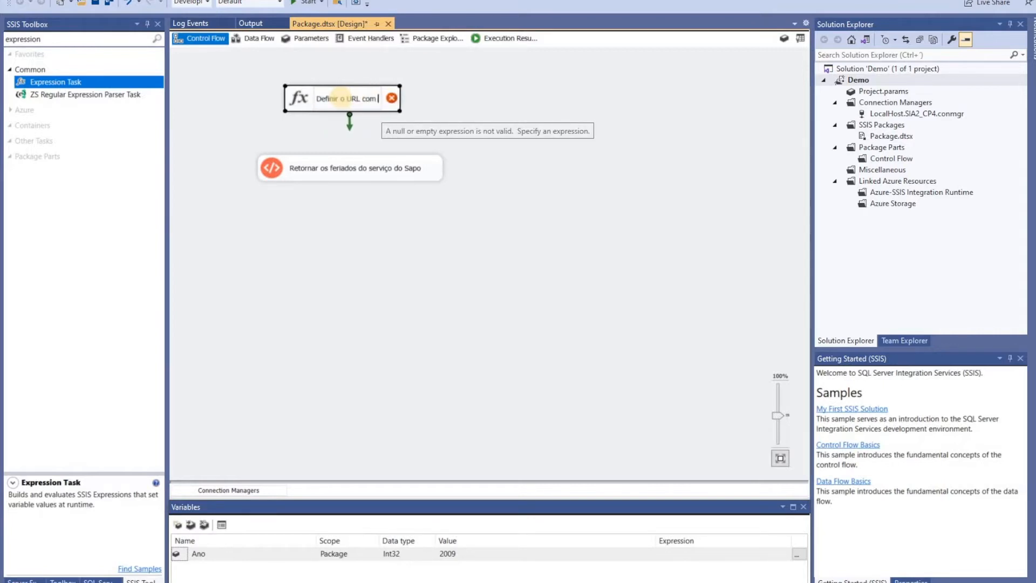
{"action": "type", "text": " Base na var"}
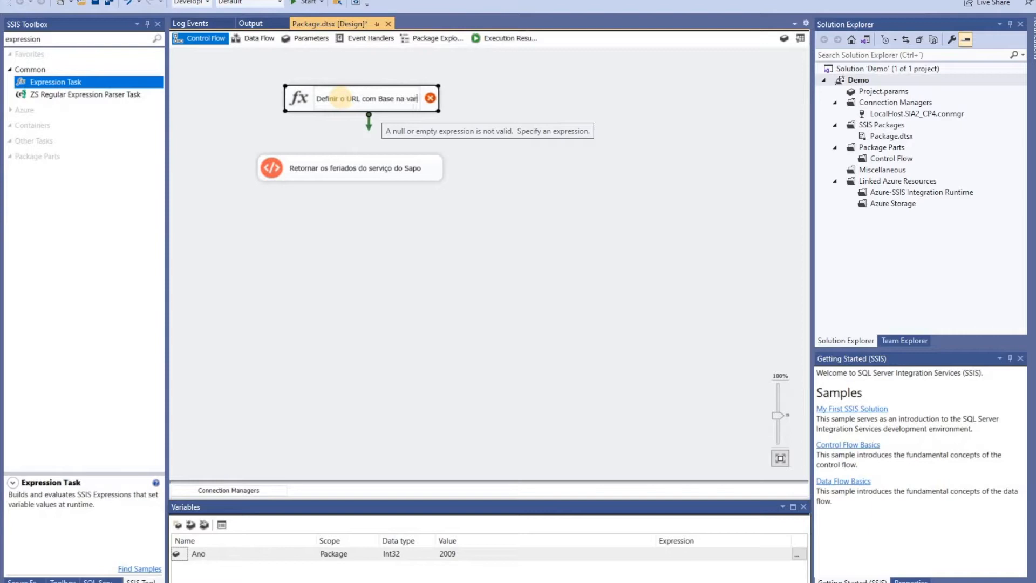
{"action": "type", "text": "iavel"}
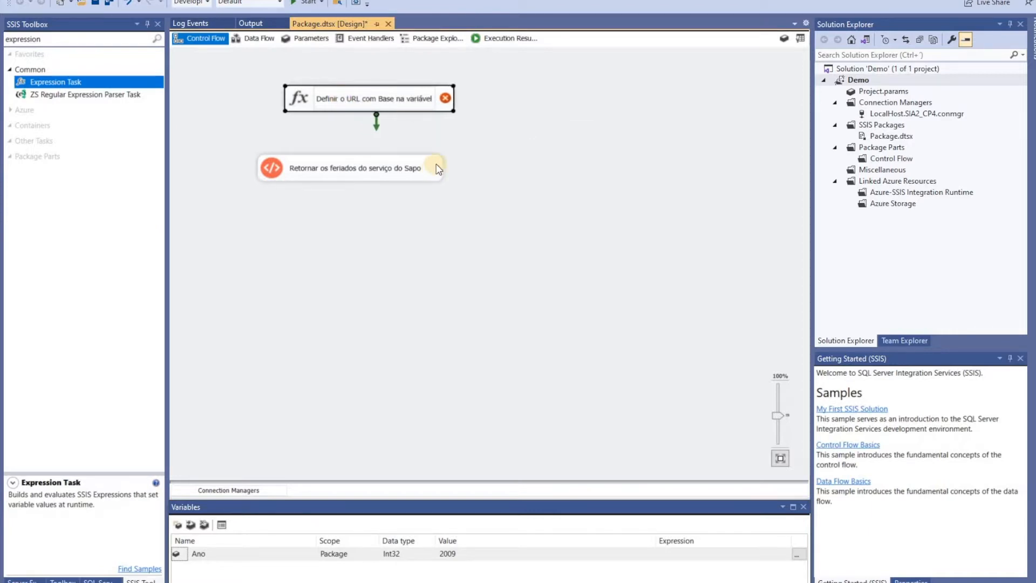
{"action": "type", "text": " \"ANO\""}
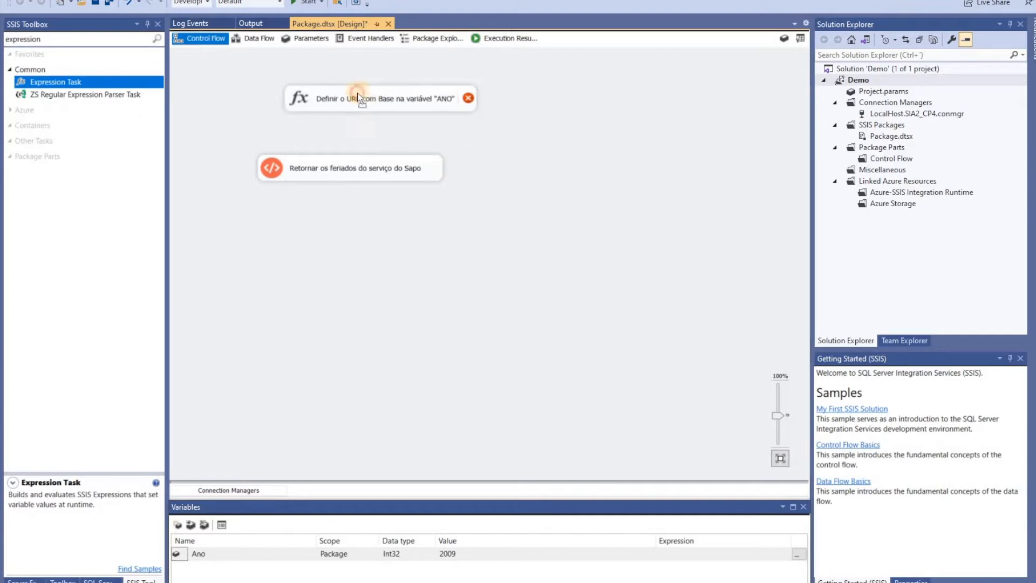
{"action": "left_click_drag", "start_coordinate": [357, 92], "coordinate": [334, 95]}
Step: Create a second package variable named URL with the data type String
{"action": "double_click", "coordinate": [351, 101]}
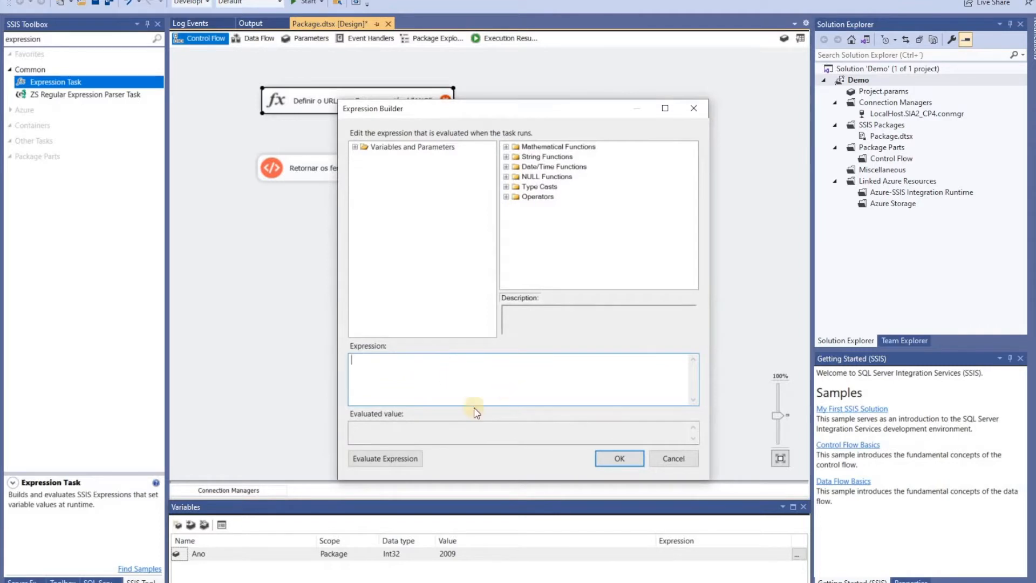
{"action": "left_click", "coordinate": [620, 460]}
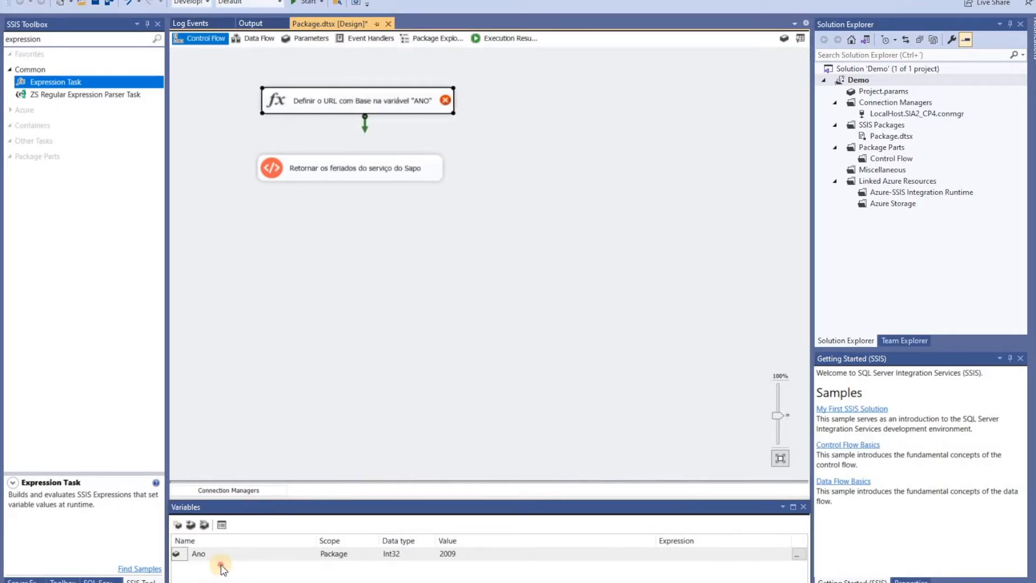
{"action": "left_click", "coordinate": [221, 564]}
{"action": "left_click", "coordinate": [178, 525]}
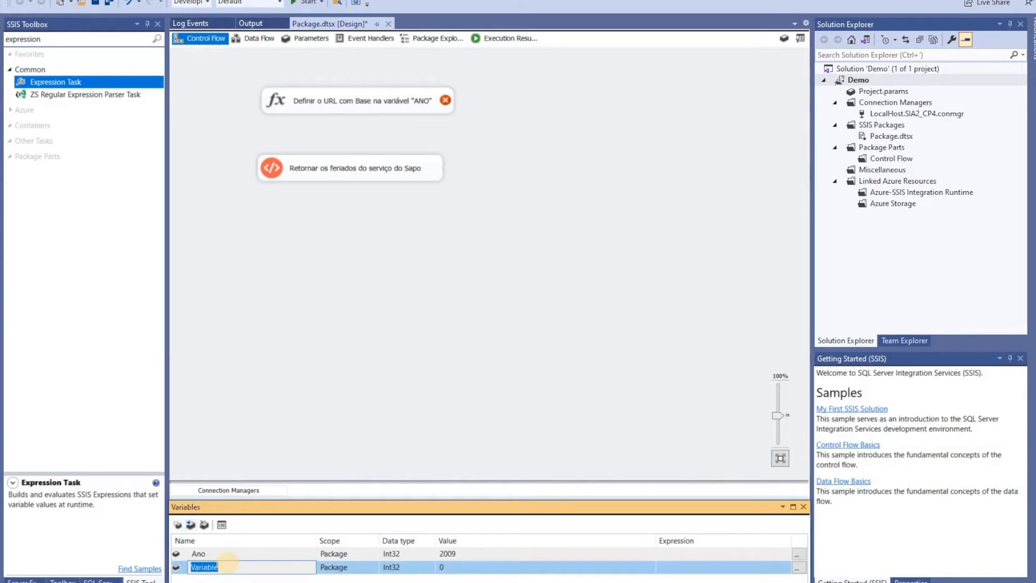
{"action": "type", "text": "URL"}
{"action": "key", "text": "Return"}
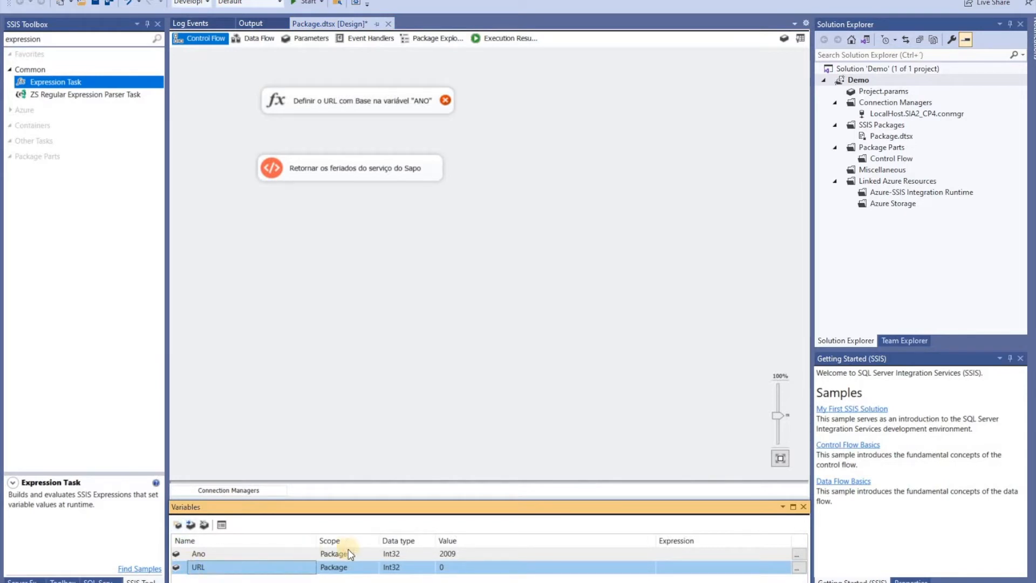
{"action": "left_click", "coordinate": [405, 567]}
{"action": "left_click", "coordinate": [430, 567]}
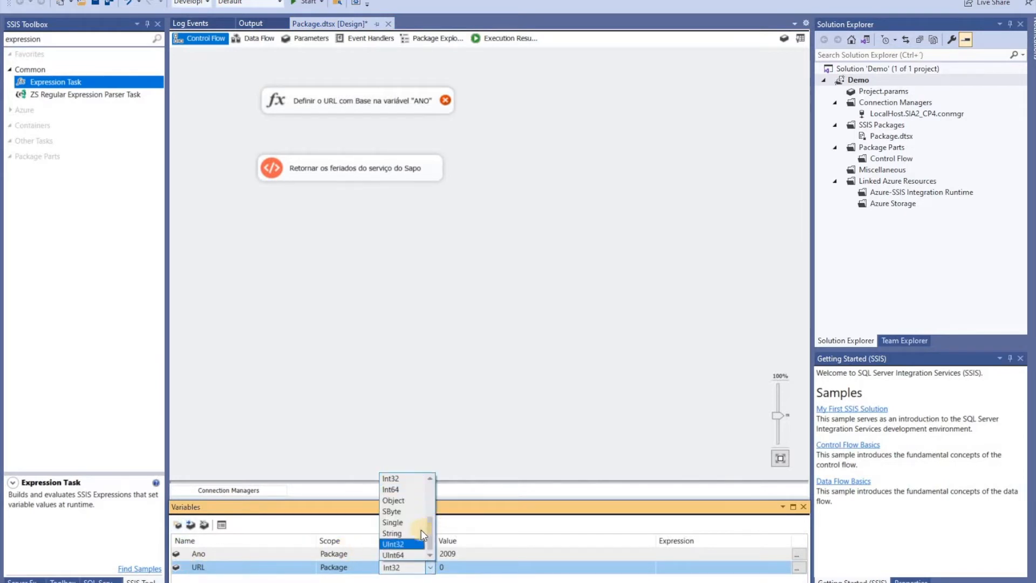
{"action": "left_click", "coordinate": [413, 533]}
{"action": "left_click", "coordinate": [353, 105]}
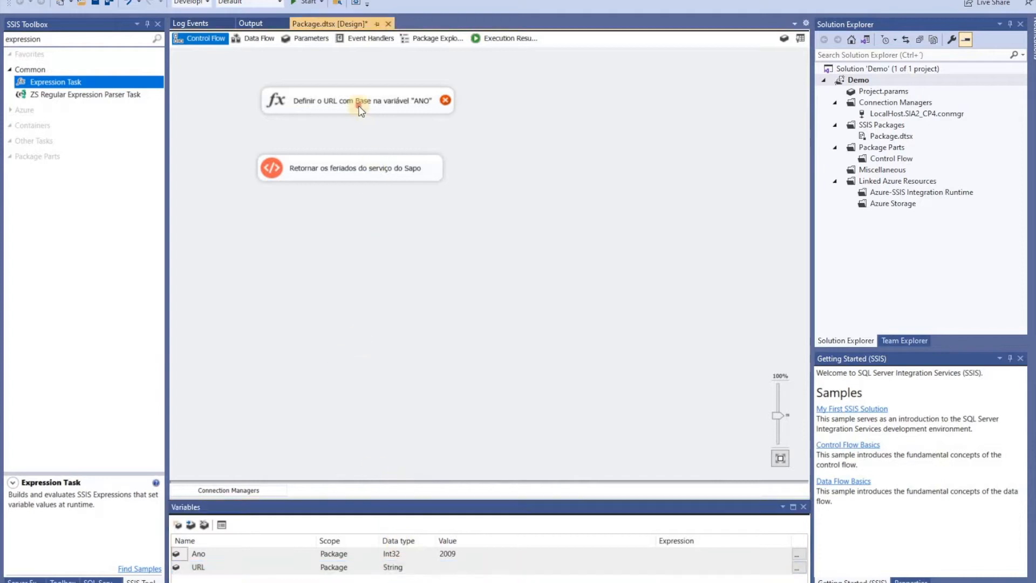
{"action": "double_click", "coordinate": [352, 106]}
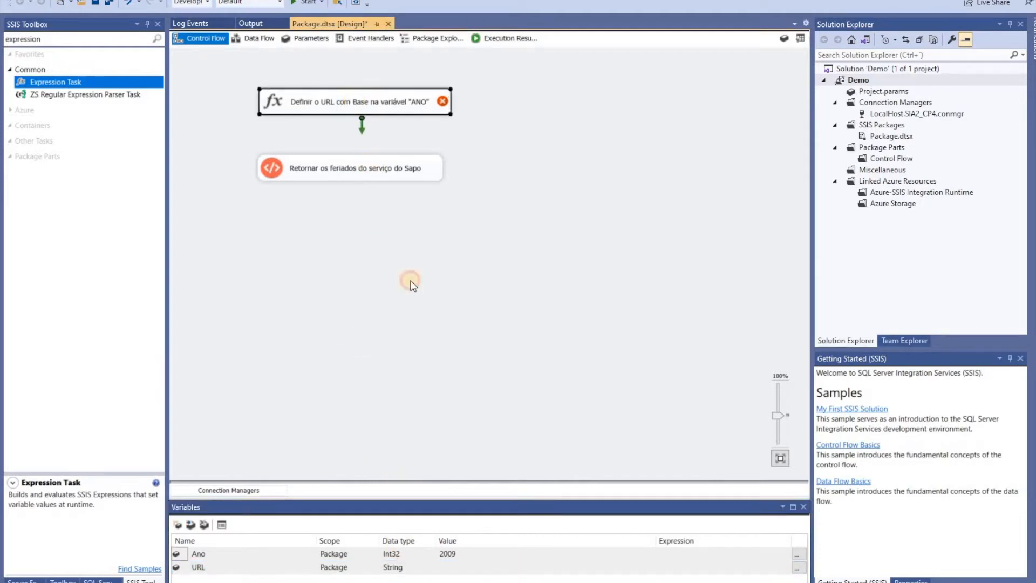
{"action": "left_click", "coordinate": [445, 369]}
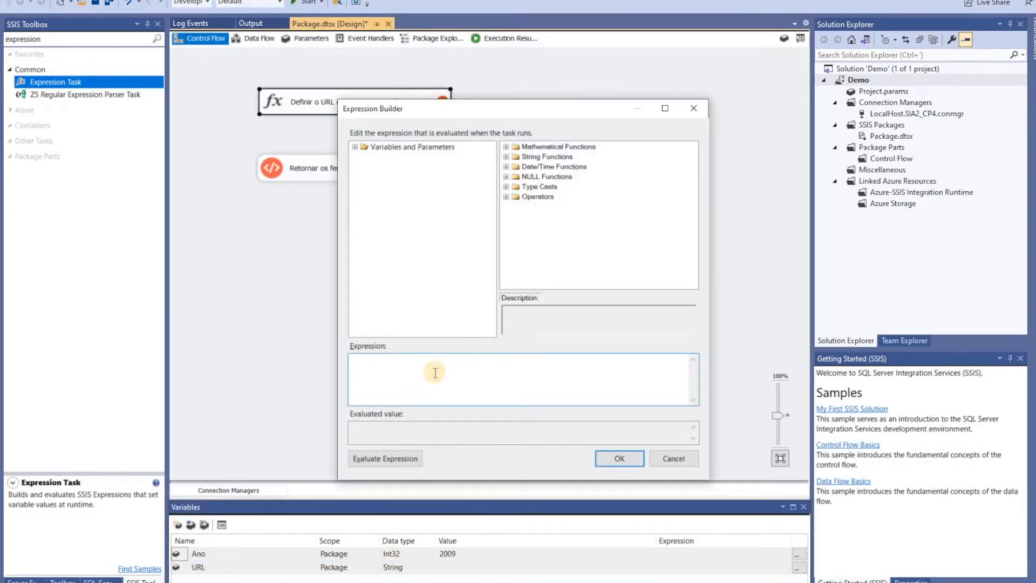
{"action": "type", "text": "@[User::URL] = \"http://services.sapo.pt/Holiday/GetNationalHolidays?year=\"+ (DT_STR,4, 1252)"}
{"action": "left_click_drag", "start_coordinate": [351, 361], "coordinate": [395, 361]}
{"action": "left_click_drag", "start_coordinate": [414, 360], "coordinate": [672, 361]}
{"action": "left_click", "coordinate": [674, 371]}
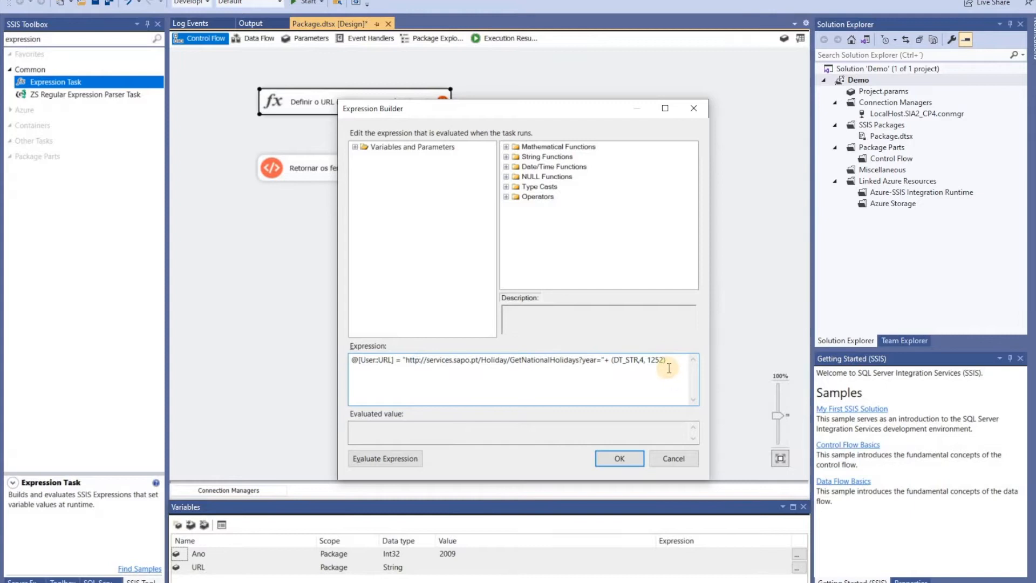
Step: Append the variable reference @[User::Ano] after the DT_STR cast at the end of the expression
{"action": "left_click_drag", "start_coordinate": [395, 361], "coordinate": [328, 357]}
{"action": "key", "text": "ctrl+c"}
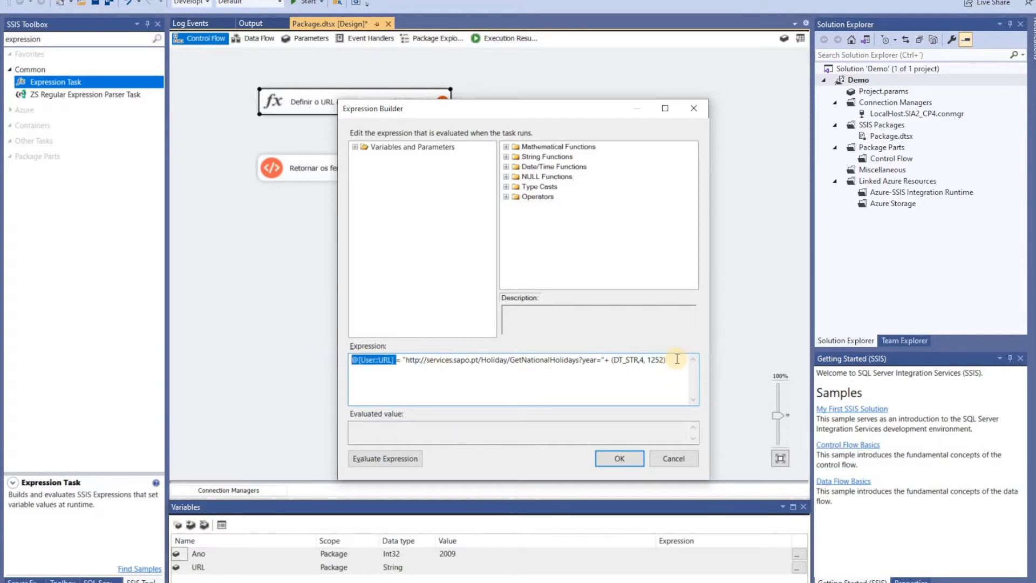
{"action": "left_click", "coordinate": [677, 384]}
{"action": "key", "text": "ctrl+v"}
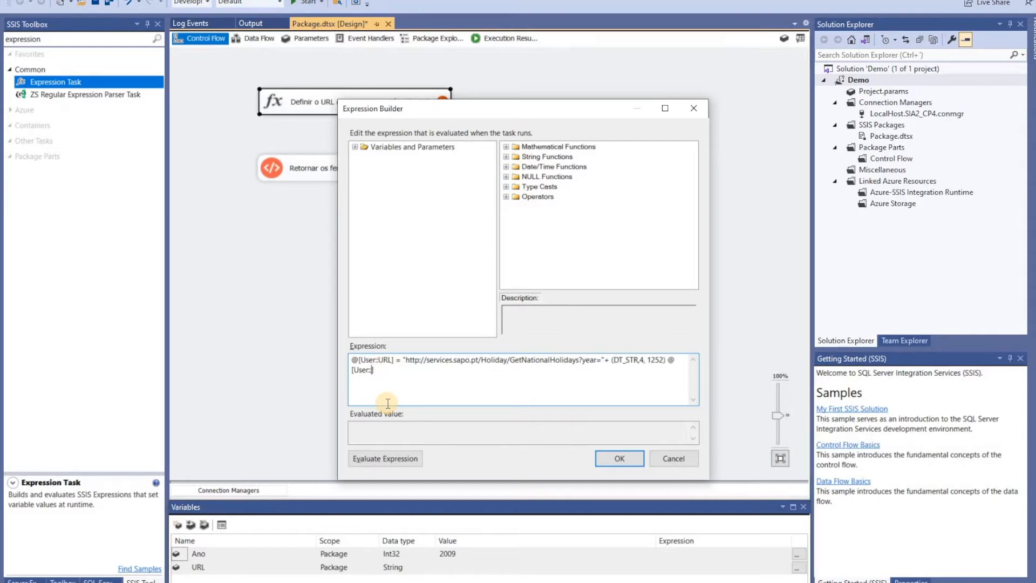
{"action": "type", "text": "o]"}
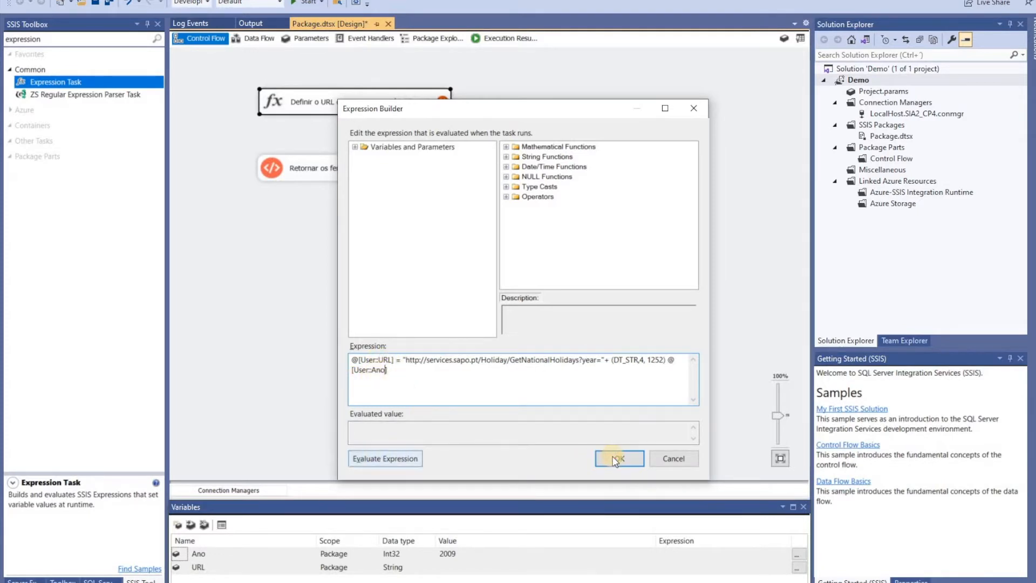
Step: Link the Expression Task to the REST API task "Retornar os feriados do serviço do Sapo" and open the REST API task's editor
{"action": "left_click_drag", "start_coordinate": [358, 176], "coordinate": [362, 176]}
{"action": "left_click", "coordinate": [364, 164]}
{"action": "double_click", "coordinate": [357, 178]}
{"action": "key", "text": "alt+Tab"}
{"action": "key", "text": "alt+Tab"}
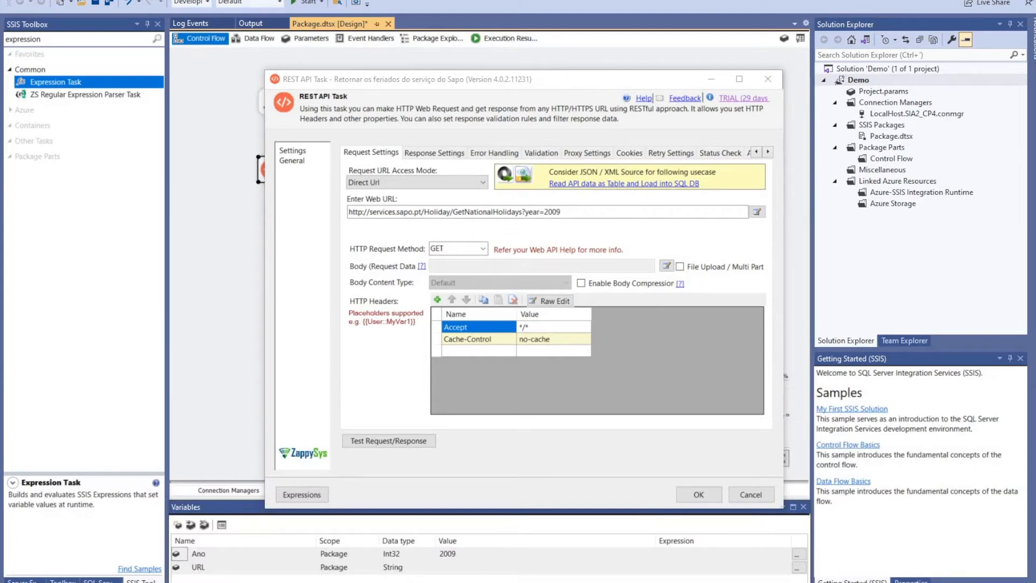
Step: Set the REST API task's request URL access mode to Url from variable and select User::URL as the URL variable
{"action": "left_click", "coordinate": [413, 152]}
{"action": "left_click", "coordinate": [371, 152]}
{"action": "left_click", "coordinate": [429, 183]}
{"action": "left_click", "coordinate": [429, 205]}
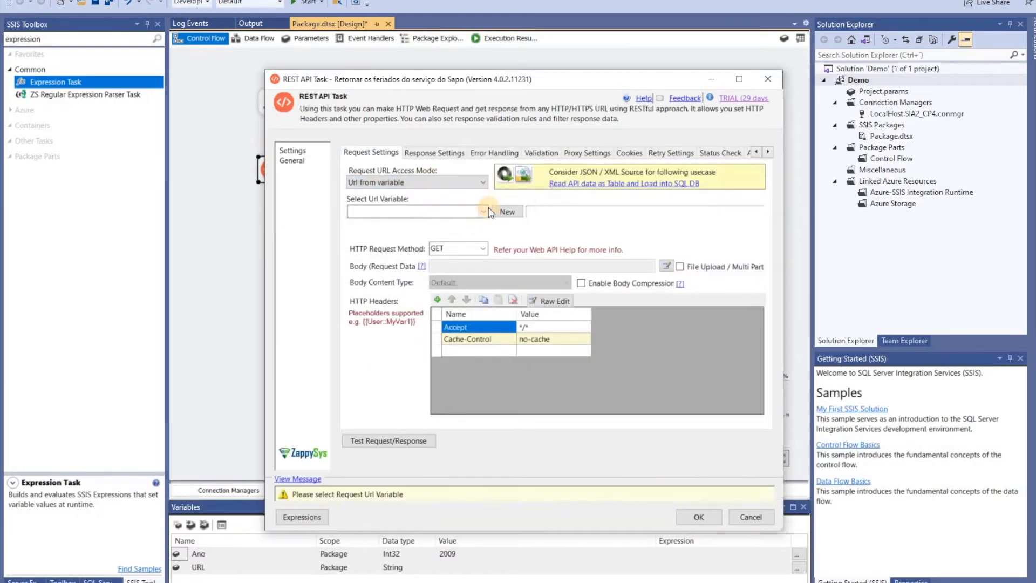
{"action": "left_click", "coordinate": [481, 212]}
{"action": "left_click", "coordinate": [414, 245]}
Step: Save the REST API task's response content to a file named feriados.xml in the Demo_SSIS_Calendar folder and accept the task settings
{"action": "left_click", "coordinate": [422, 155]}
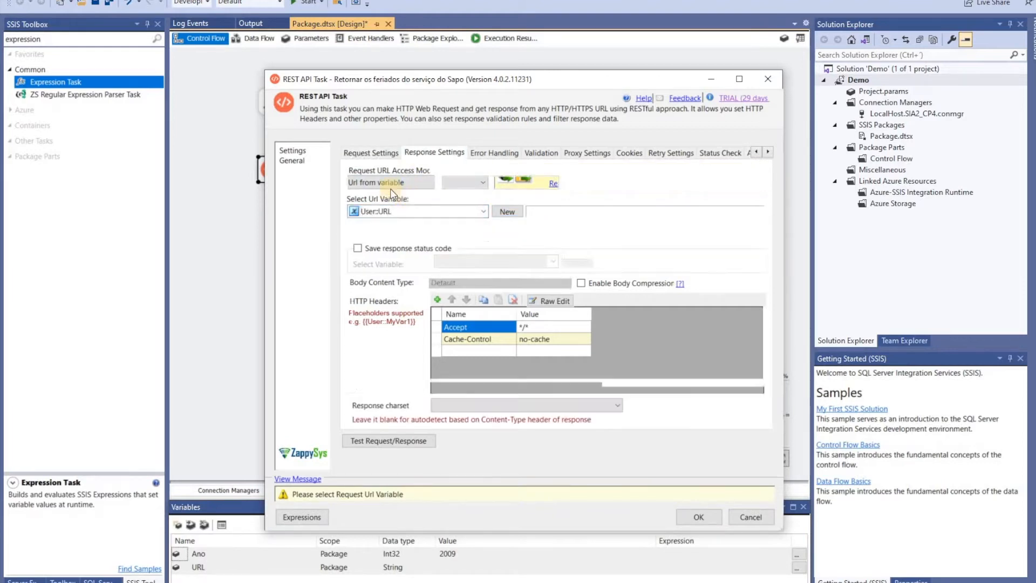
{"action": "left_click", "coordinate": [388, 198]}
{"action": "left_click", "coordinate": [468, 209]}
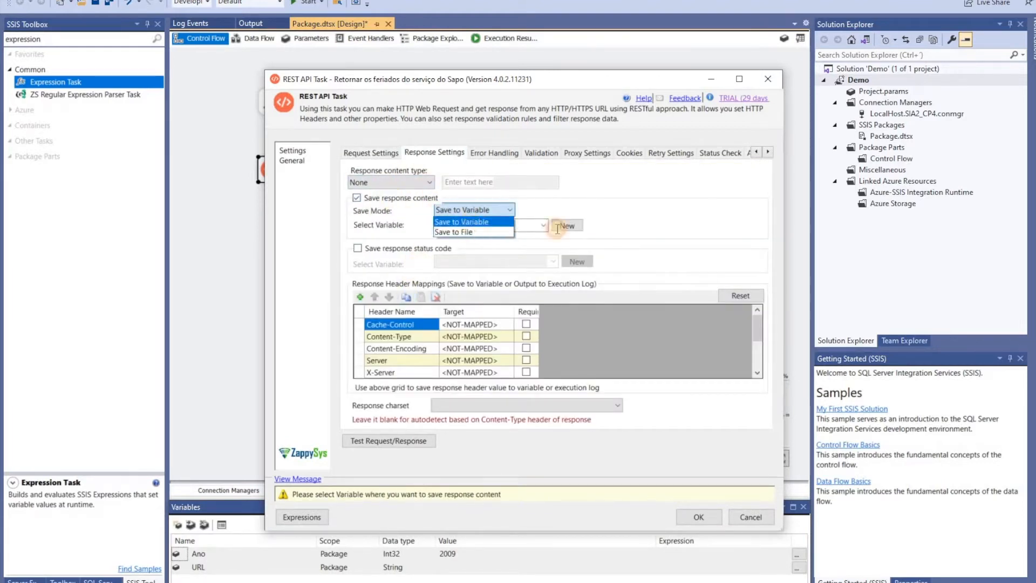
{"action": "left_click", "coordinate": [465, 237]}
{"action": "left_click", "coordinate": [734, 226]}
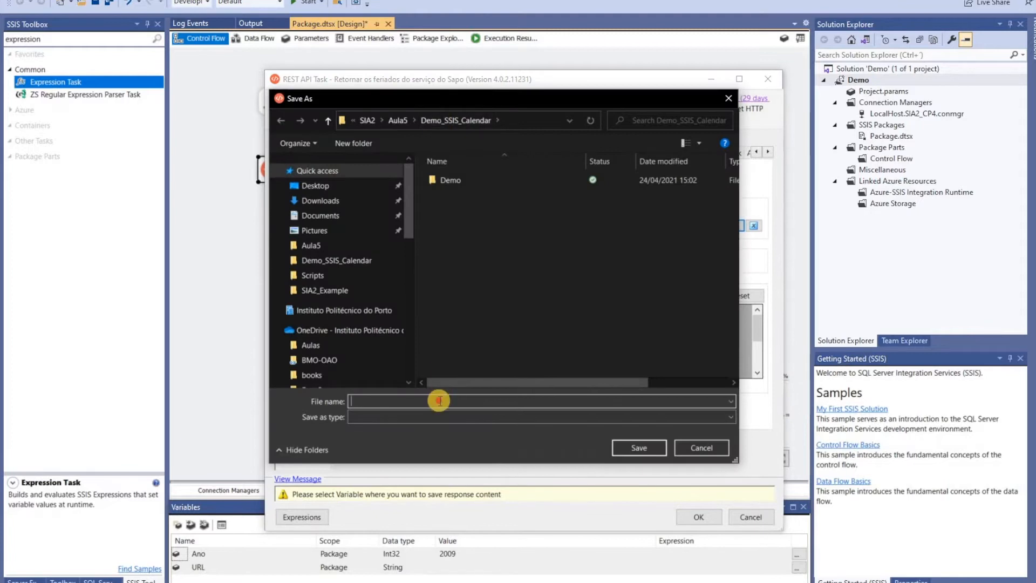
{"action": "type", "text": "feriados.xml"}
{"action": "left_click", "coordinate": [640, 451]}
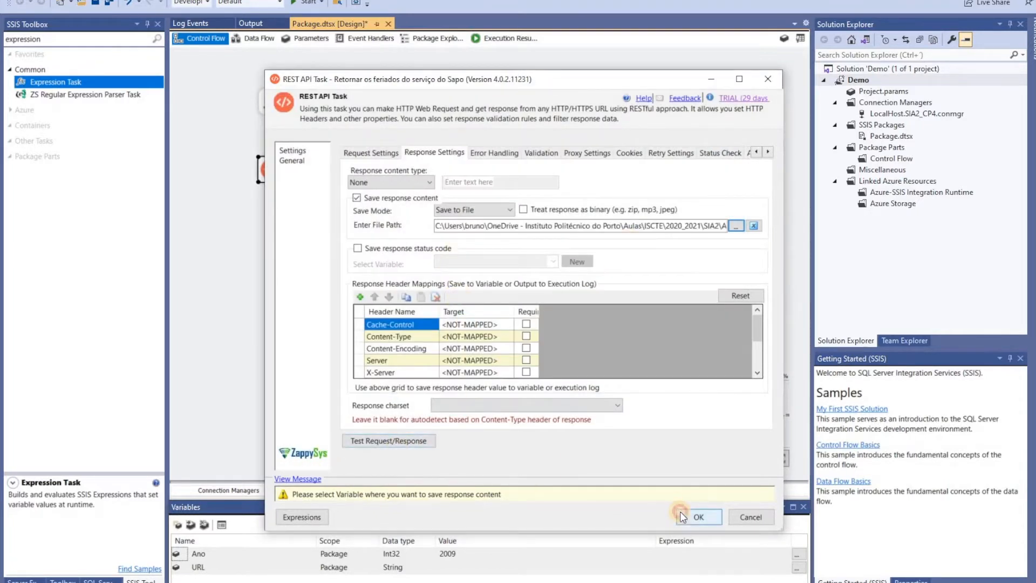
{"action": "left_click", "coordinate": [698, 517]}
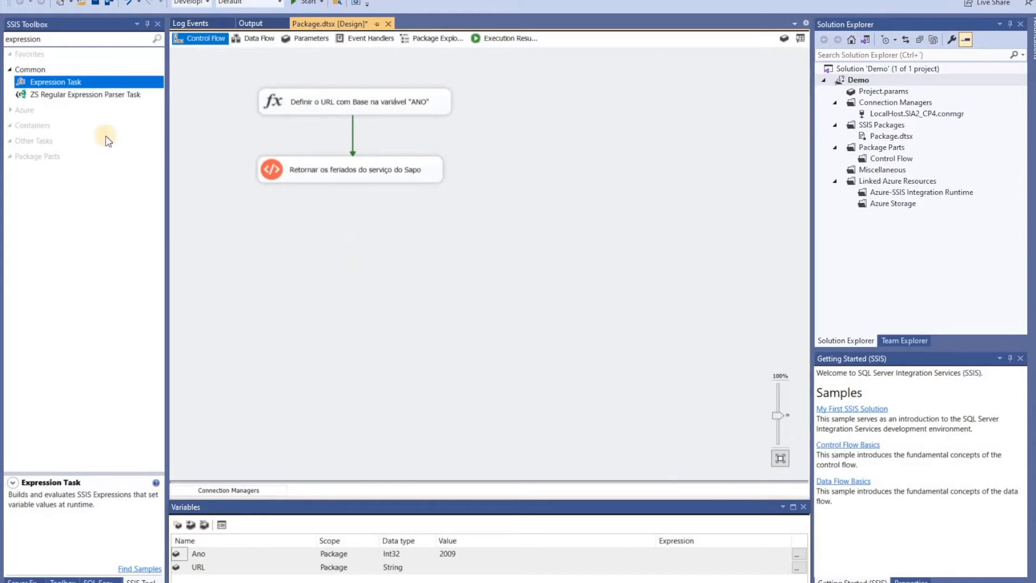
Step: Clear the toolbox search filter, and recheck and accept the REST API task's response settings
{"action": "left_click", "coordinate": [100, 43]}
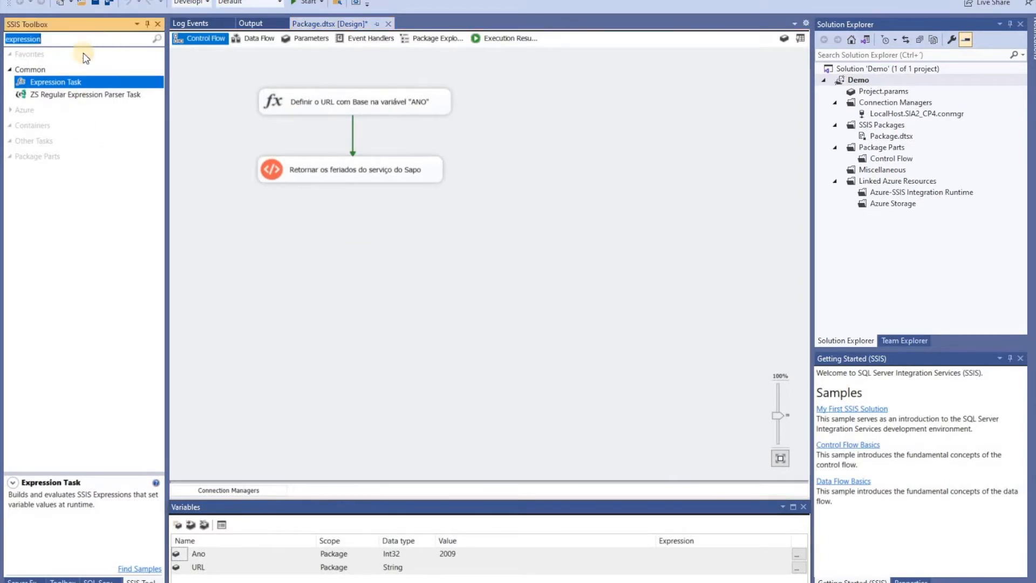
{"action": "key", "text": "BackSpace"}
{"action": "double_click", "coordinate": [309, 161]}
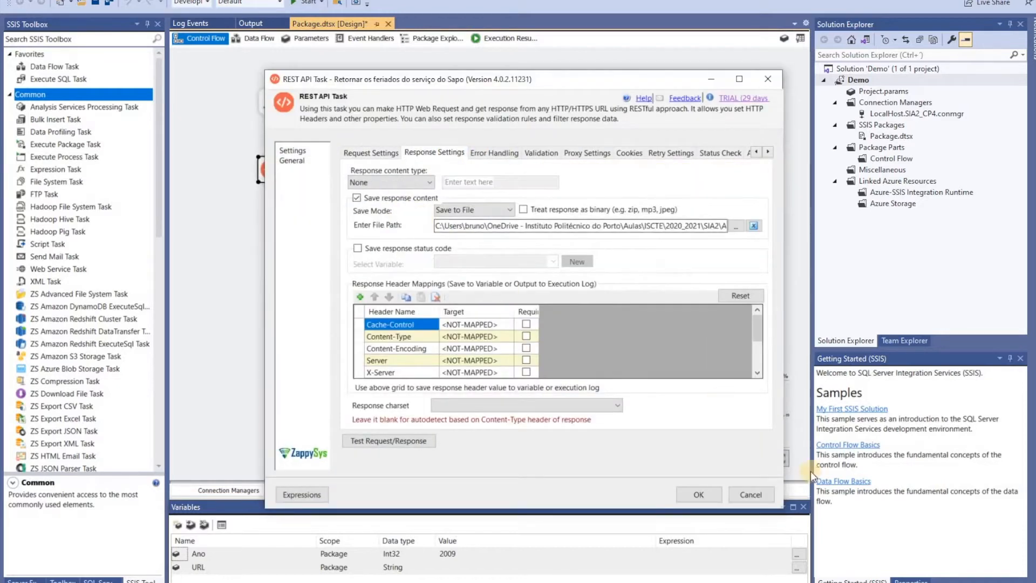
{"action": "left_click", "coordinate": [699, 495]}
Step: Add a Data Flow Task below the REST API task, connect the two and name the new task "Povoar Dimensão calendário"
{"action": "left_click", "coordinate": [215, 283]}
{"action": "left_click_drag", "start_coordinate": [49, 66], "coordinate": [353, 210]}
{"action": "left_click_drag", "start_coordinate": [441, 224], "coordinate": [394, 223]}
{"action": "left_click", "coordinate": [345, 169]}
{"action": "left_click_drag", "start_coordinate": [351, 194], "coordinate": [354, 225]}
{"action": "left_click", "coordinate": [349, 224]}
{"action": "type", "text": "Povoar Dimensão calendário"}
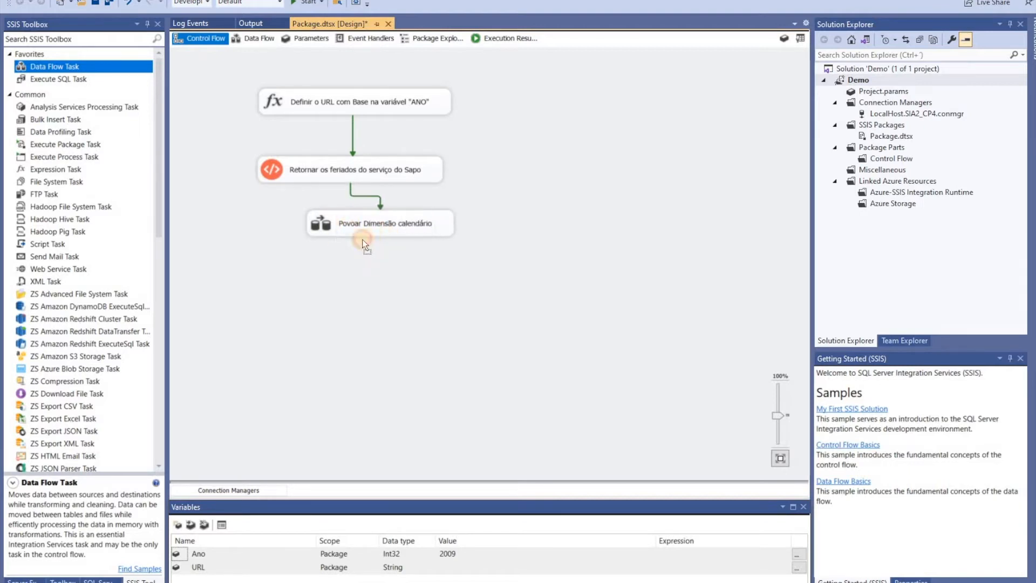
{"action": "left_click", "coordinate": [419, 260]}
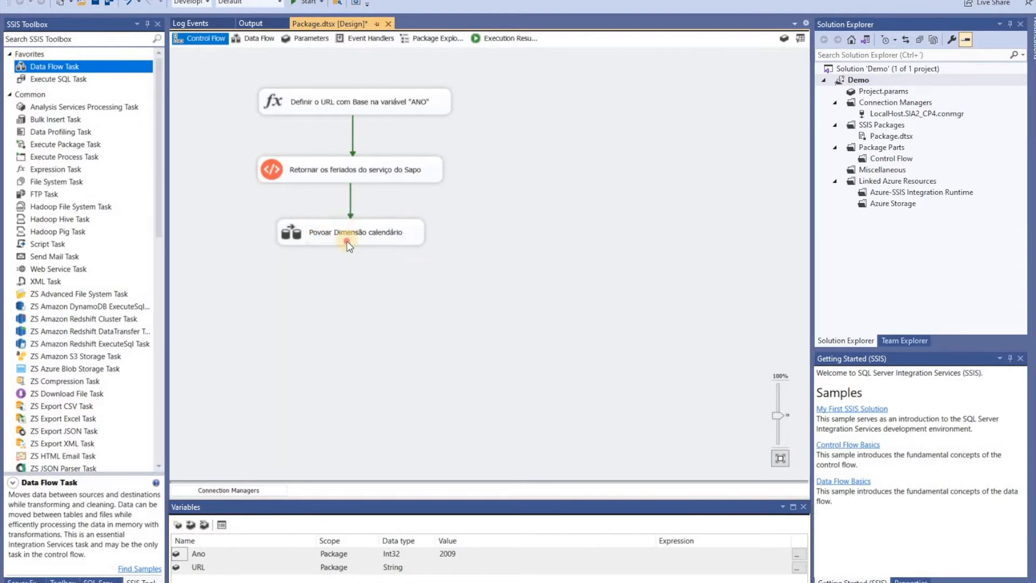
Step: Add an OLE DB Source inside the "Povoar Dimensão calendário" data flow and name it "Gerar os dados da dimensão para o ano"
{"action": "double_click", "coordinate": [348, 234]}
{"action": "left_click_drag", "start_coordinate": [51, 417], "coordinate": [258, 129]}
{"action": "type", "text": "d"}
{"action": "type", "text": "era"}
{"action": "type", "text": "r os dados da dime"}
{"action": "type", "text": "nsão para o ano"}
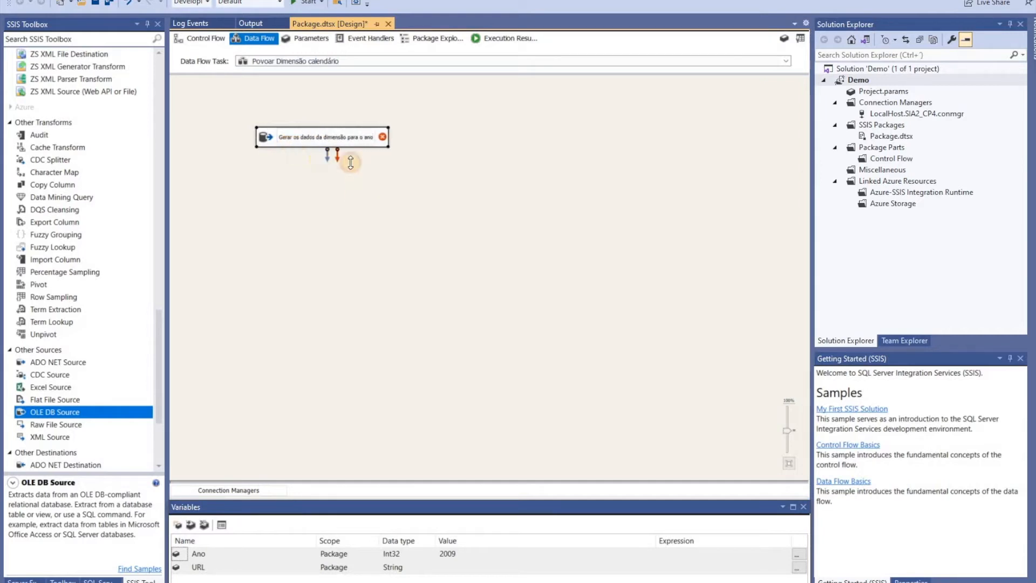
{"action": "scroll", "coordinate": [384, 216], "scroll_direction": "up", "scroll_amount": 4, "text": "ctrl"}
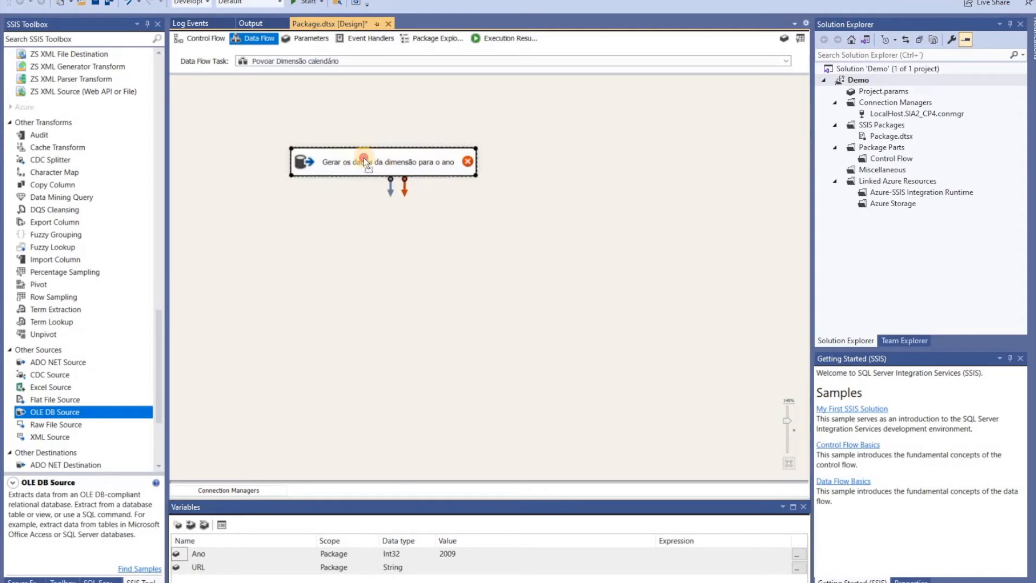
{"action": "left_click_drag", "start_coordinate": [376, 157], "coordinate": [348, 159]}
Step: Delete the project connection manager LocalHost.SIA2_CP4.conmgr
{"action": "left_click", "coordinate": [876, 104]}
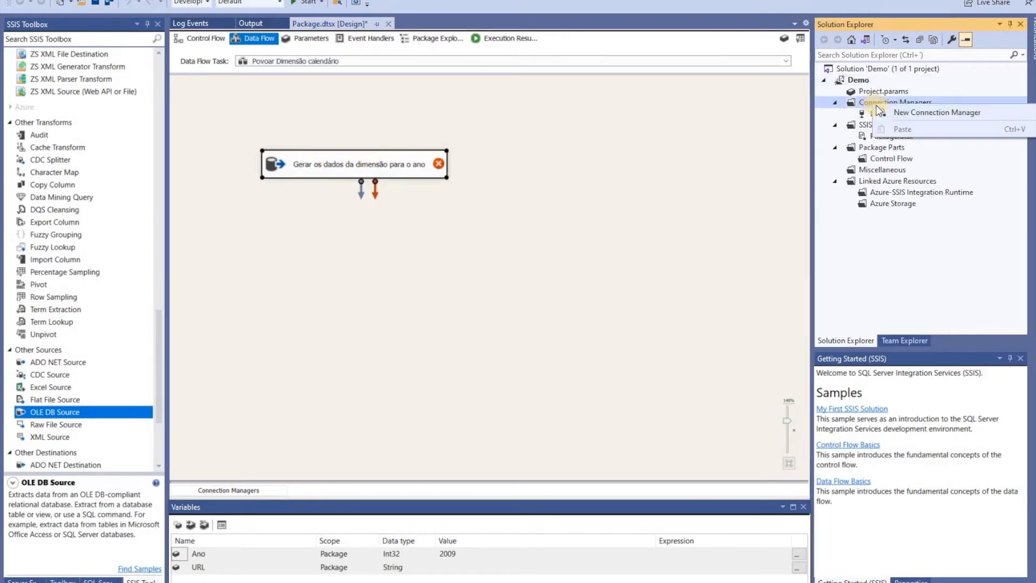
{"action": "right_click", "coordinate": [885, 113]}
{"action": "left_click", "coordinate": [871, 246]}
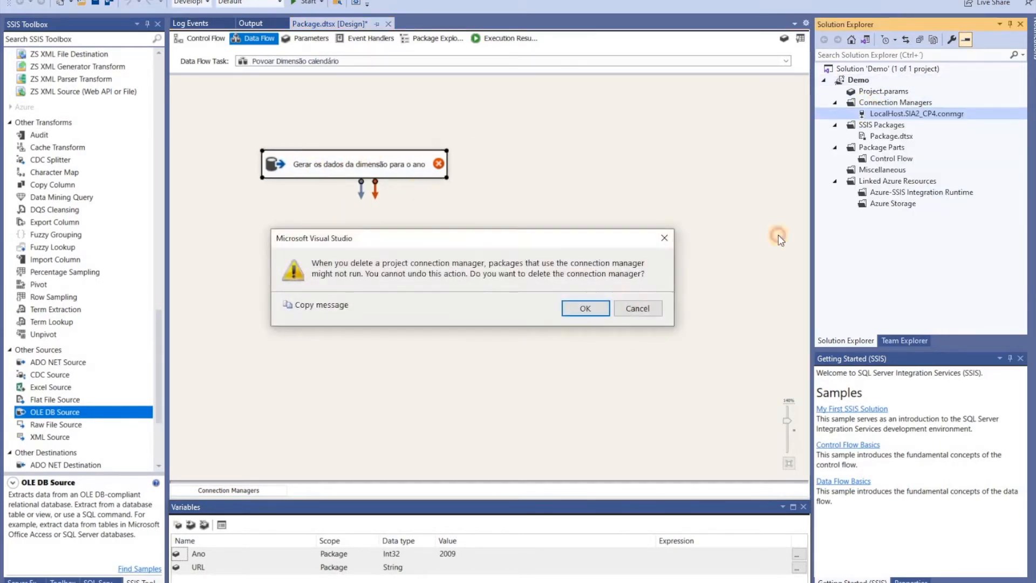
{"action": "left_click", "coordinate": [594, 307]}
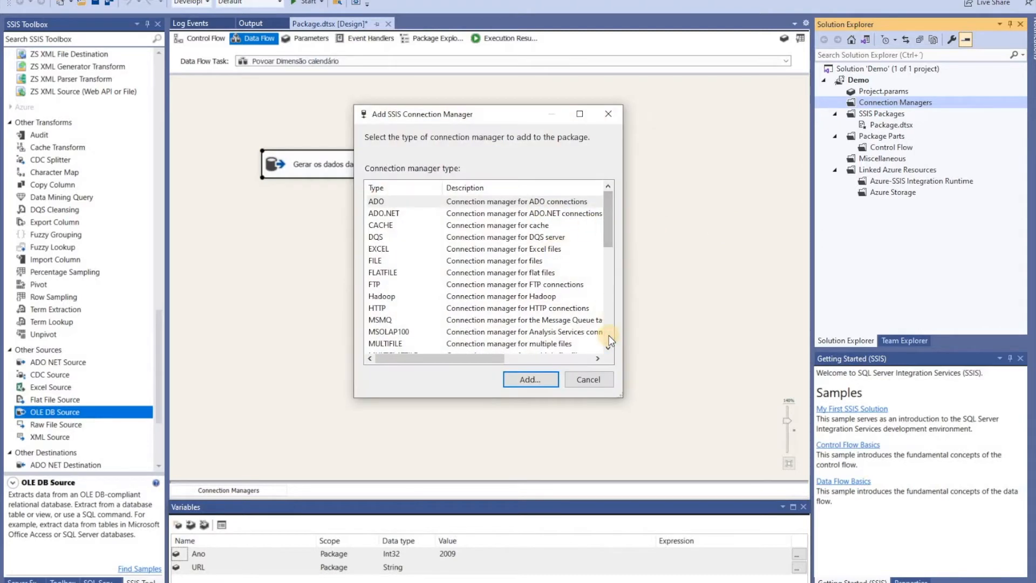
Step: Add a project-level OLE DB connection manager and choose the existing LocalHost.SIA2_CP4 data connection for it
{"action": "scroll", "coordinate": [610, 340], "scroll_direction": "down", "scroll_amount": 5}
{"action": "left_click", "coordinate": [399, 238]}
{"action": "left_click", "coordinate": [530, 379]}
{"action": "scroll", "coordinate": [431, 226], "scroll_direction": "down", "scroll_amount": 2}
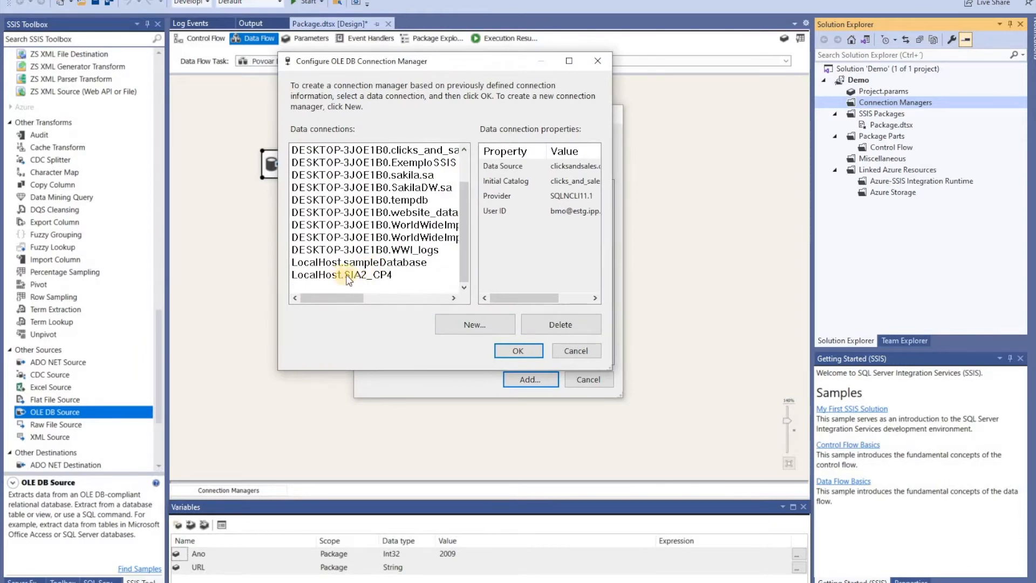
{"action": "left_click", "coordinate": [372, 275]}
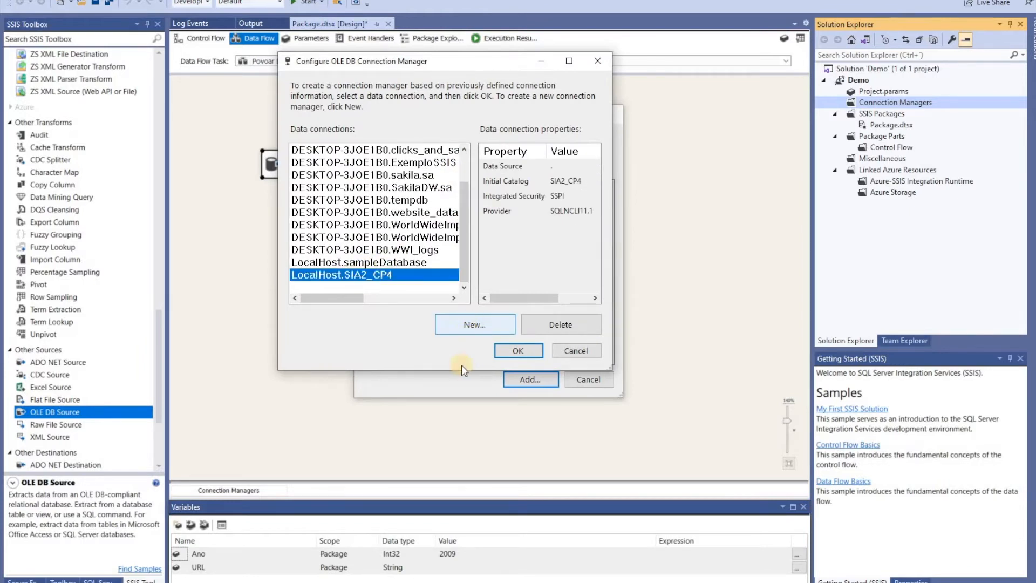
{"action": "left_click", "coordinate": [474, 324]}
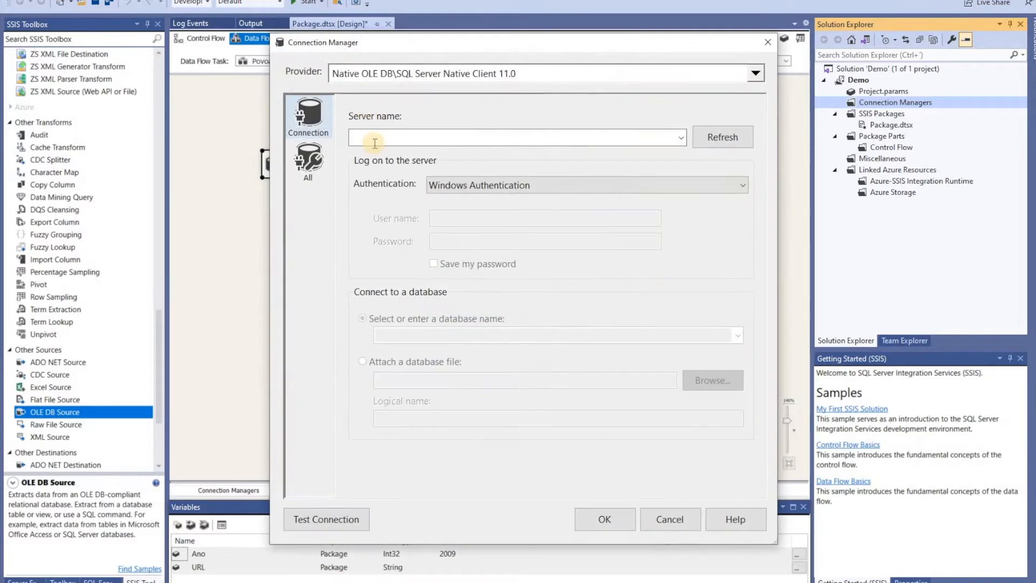
{"action": "left_click", "coordinate": [737, 335]}
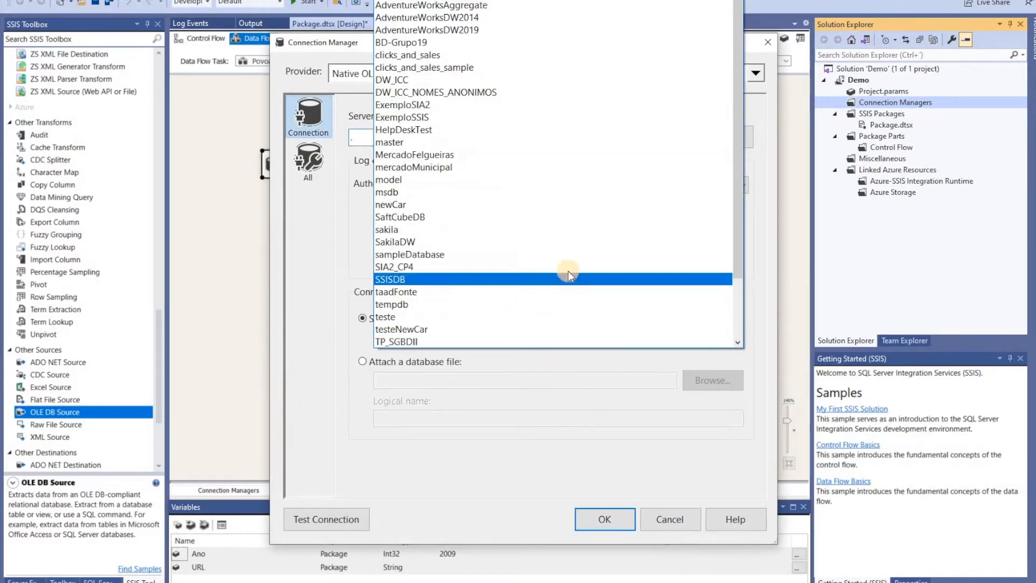
{"action": "left_click", "coordinate": [674, 515]}
Step: Confirm the connection manager and set the OLE DB source's data access mode to SQL command
{"action": "left_click", "coordinate": [517, 350]}
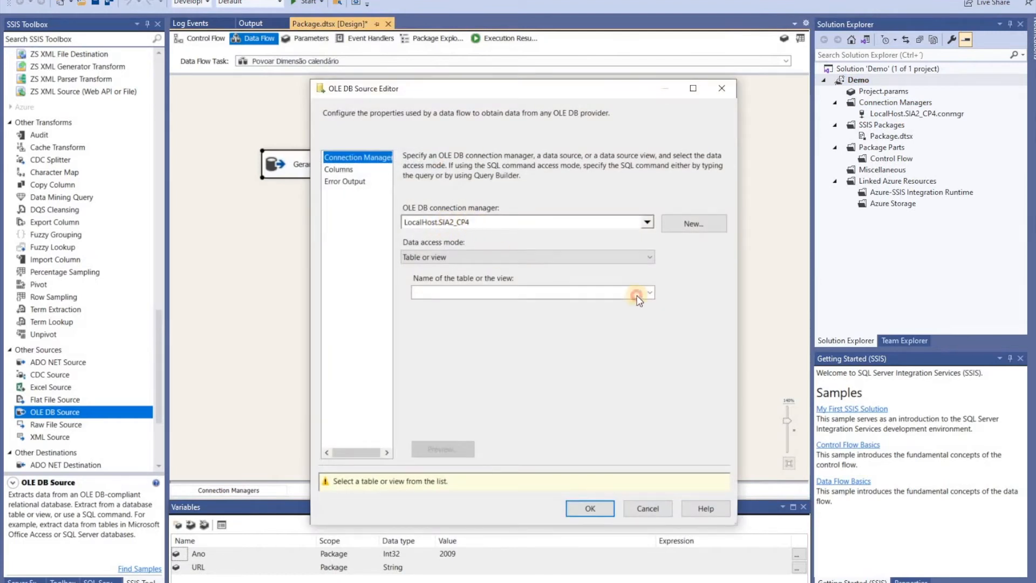
{"action": "left_click", "coordinate": [573, 292]}
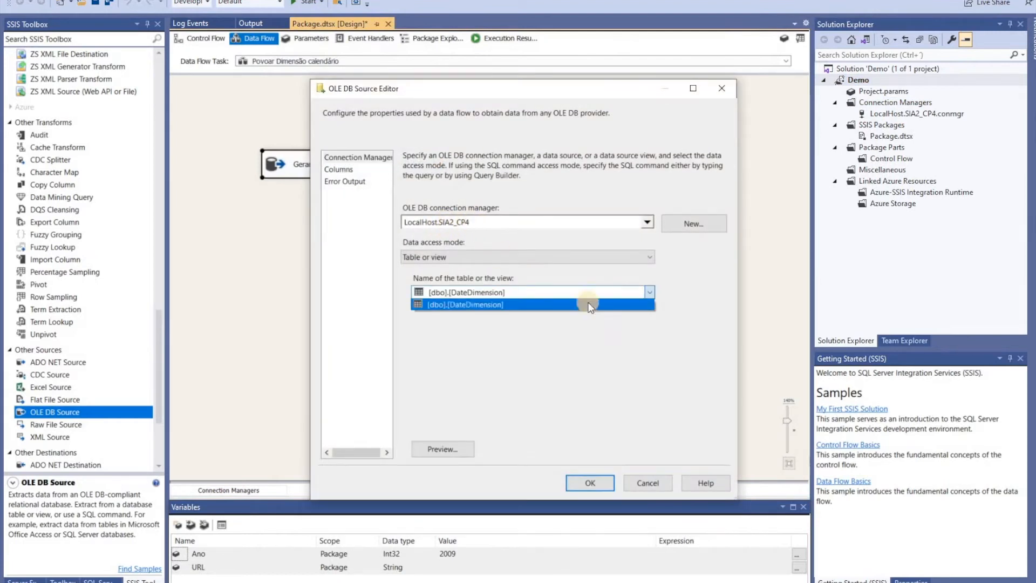
{"action": "left_click", "coordinate": [488, 256]}
{"action": "left_click", "coordinate": [483, 290]}
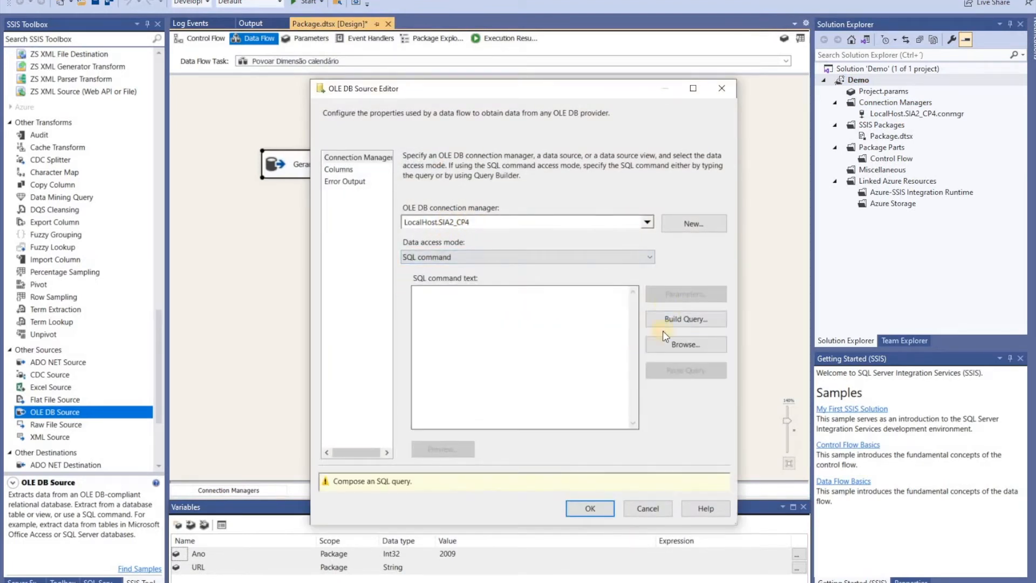
Step: Paste the EXEC PopulateDateDimensionForYear ? WITH RESULT SETS query as the source's SQL command and widen the editor to show it
{"action": "key", "text": "alt+Tab"}
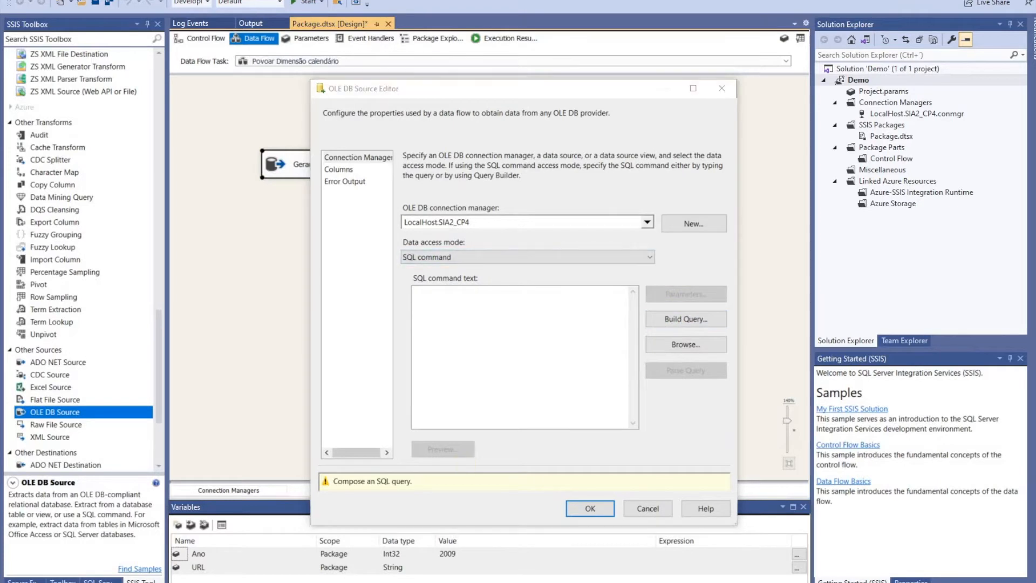
{"action": "left_click", "coordinate": [523, 338]}
{"action": "key", "text": "ctrl+v"}
{"action": "left_click_drag", "start_coordinate": [738, 396], "coordinate": [859, 395]}
{"action": "scroll", "coordinate": [467, 303], "scroll_direction": "up", "scroll_amount": 10}
Step: Look up the stored procedure PopulateDateDimensionForYear in SQL Server Management Studio and return to the OLE DB source editor
{"action": "double_click", "coordinate": [467, 292]}
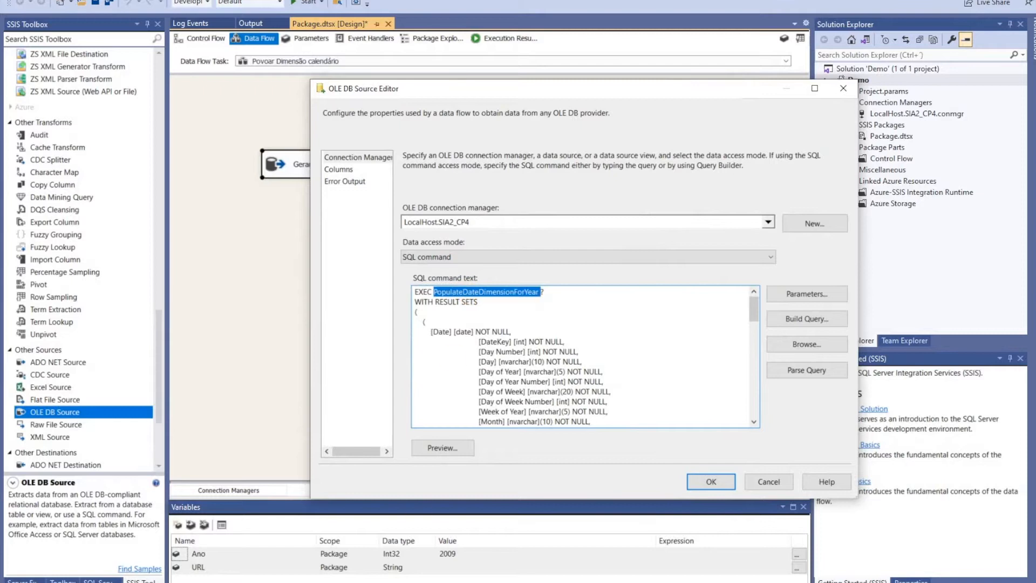
{"action": "key", "text": "alt+Tab"}
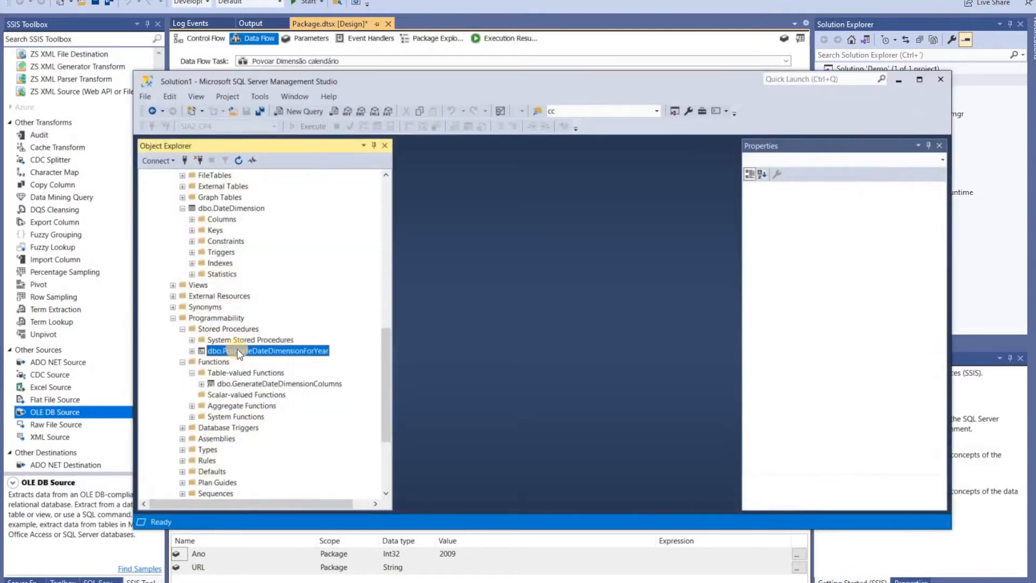
{"action": "left_click", "coordinate": [898, 79]}
{"action": "left_click", "coordinate": [547, 292]}
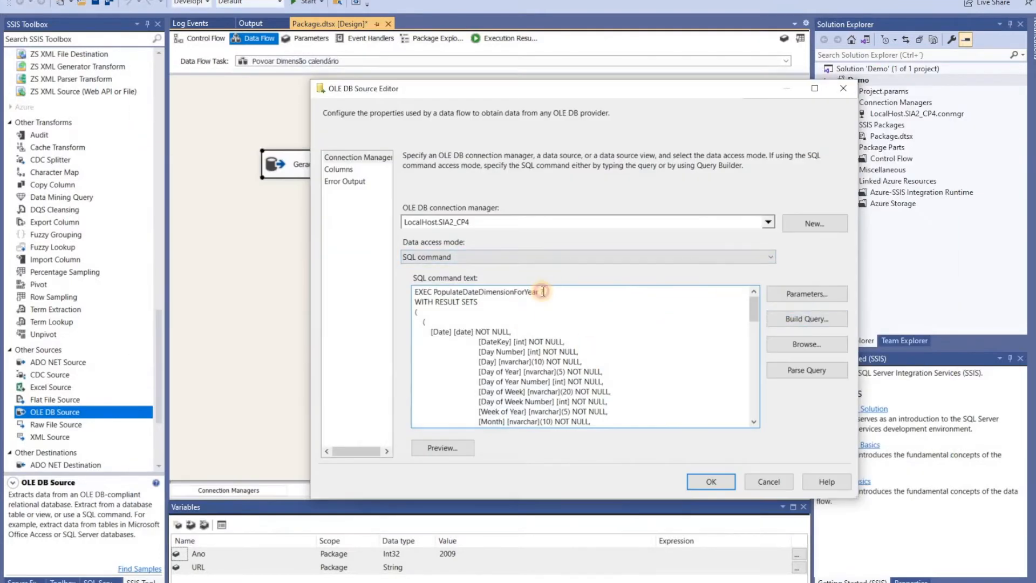
{"action": "left_click_drag", "start_coordinate": [538, 292], "coordinate": [555, 294]}
{"action": "left_click", "coordinate": [806, 293]}
{"action": "left_click", "coordinate": [431, 249]}
{"action": "type", "text": "@YearNumber"}
{"action": "left_click", "coordinate": [491, 250]}
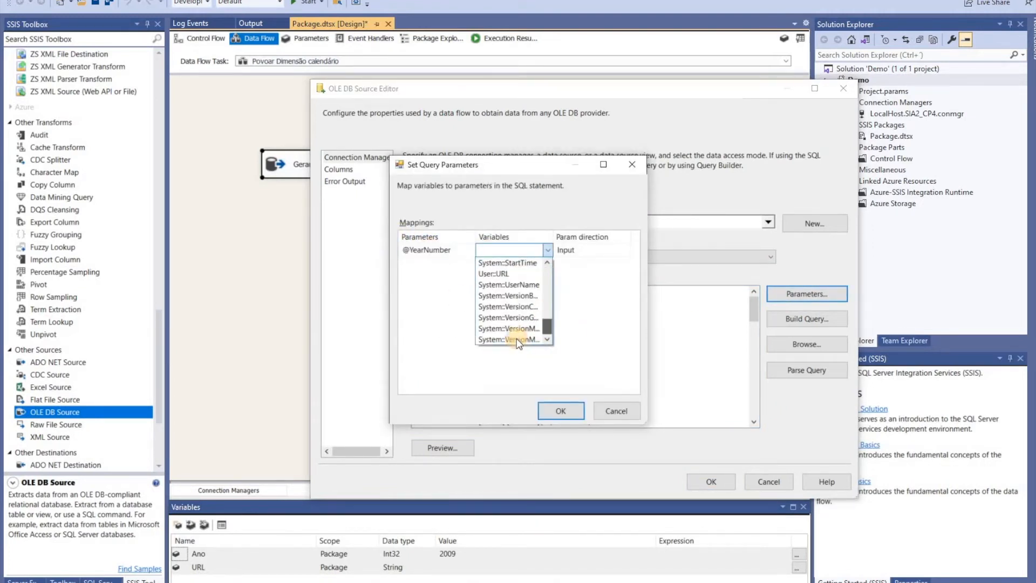
{"action": "left_click_drag", "start_coordinate": [547, 326], "coordinate": [546, 264]}
{"action": "left_click", "coordinate": [547, 339]}
{"action": "left_click", "coordinate": [499, 317]}
{"action": "left_click", "coordinate": [561, 411]}
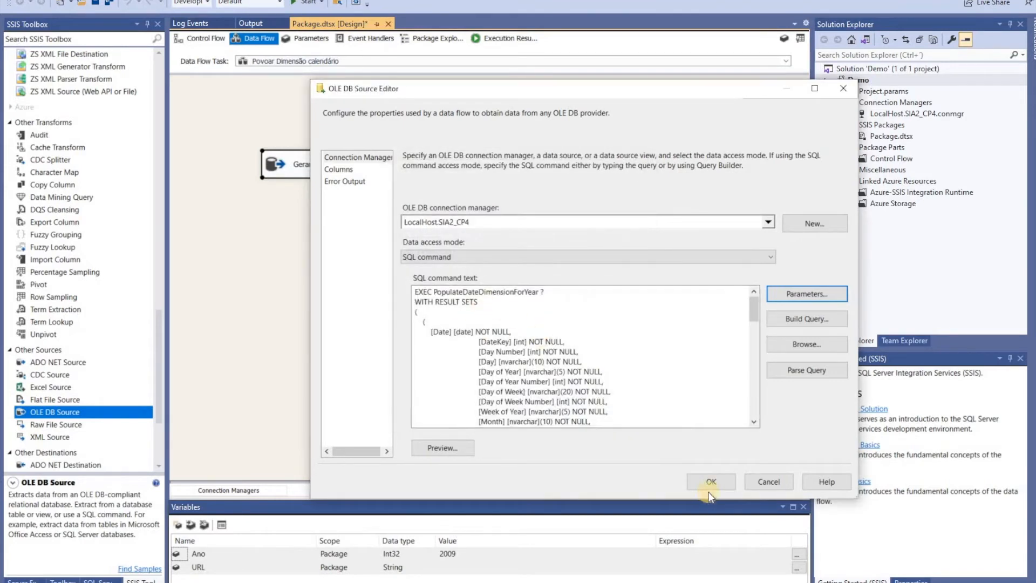
{"action": "left_click", "coordinate": [337, 170]}
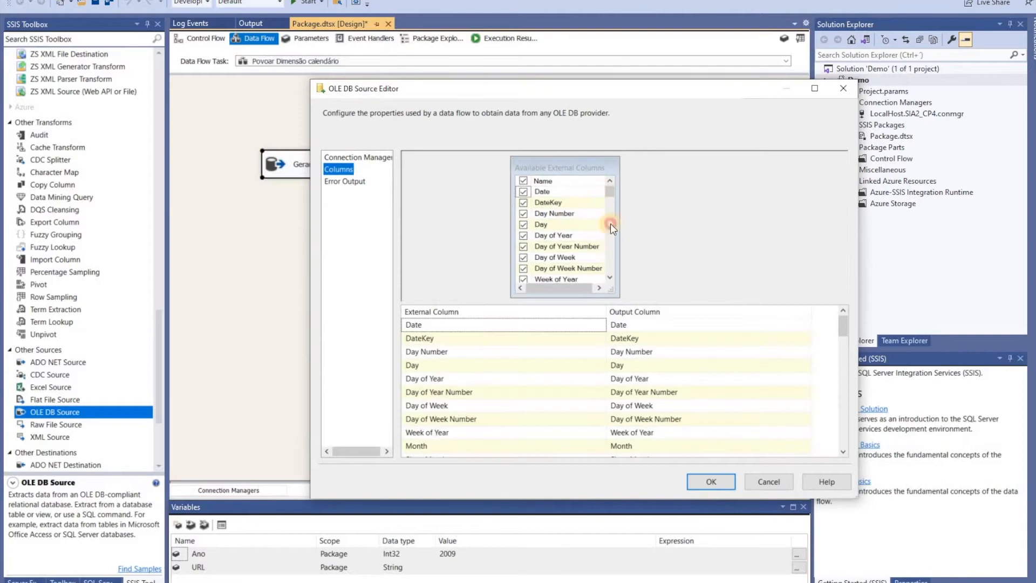
{"action": "key", "text": "Return"}
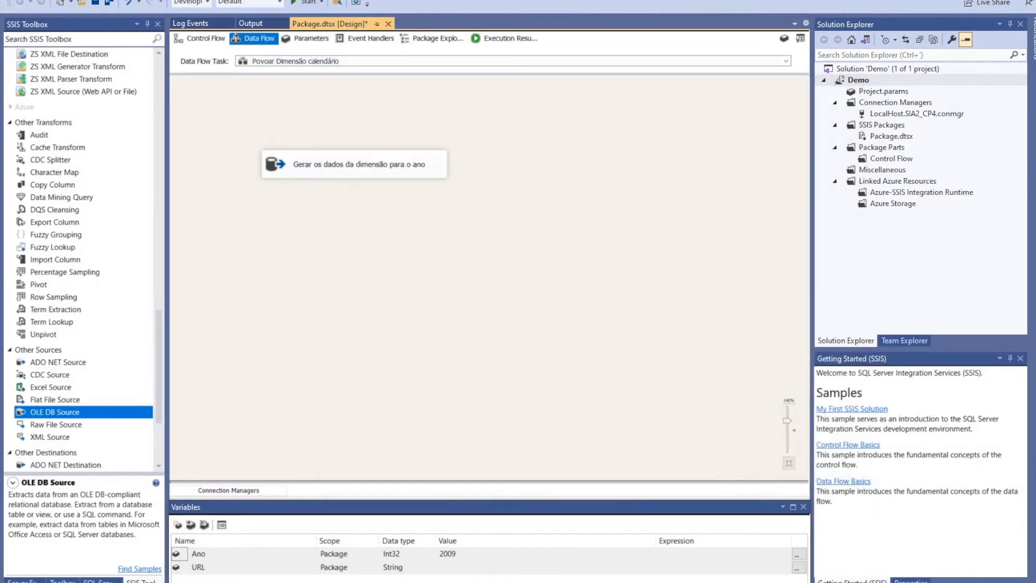
Step: Add an XML Source beside the OLE DB source and name it "Ler o ficheiro com os feriados"
{"action": "left_click_drag", "start_coordinate": [44, 439], "coordinate": [553, 165]}
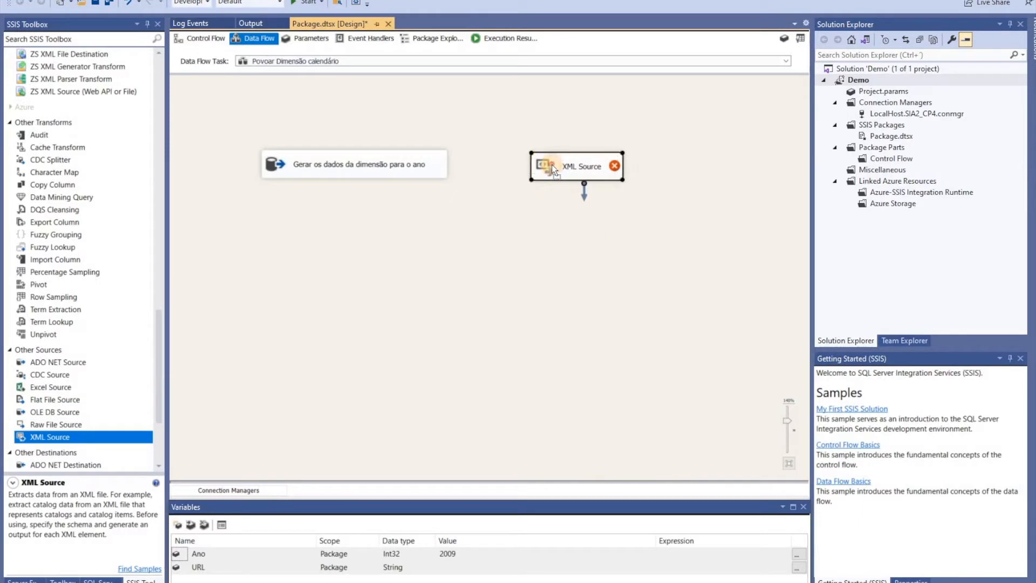
{"action": "left_click", "coordinate": [579, 167]}
{"action": "type", "text": "Ler o ficheiro com os feriados"}
{"action": "key", "text": "Return"}
{"action": "double_click", "coordinate": [589, 167]}
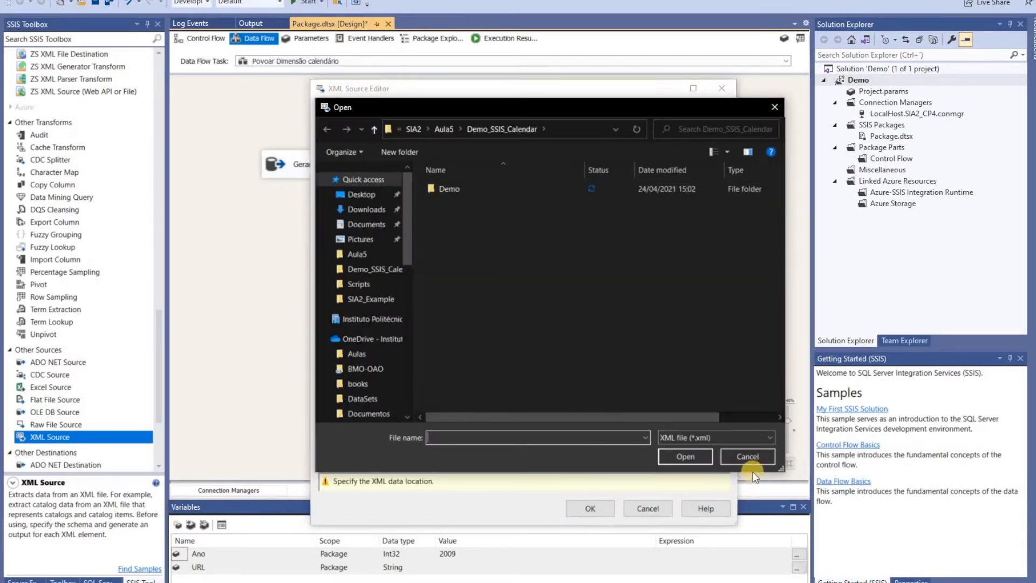
{"action": "left_click", "coordinate": [749, 460]}
{"action": "left_click", "coordinate": [645, 507]}
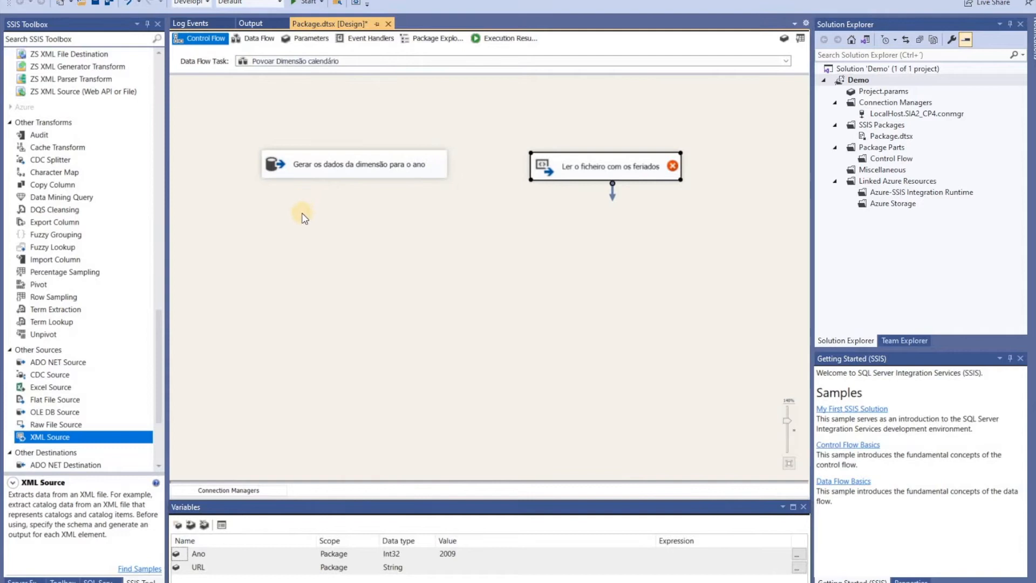
Step: Temporarily remove the "Povoar Dimensão calendário" task, run the package with only the URL and Sapo tasks, and restore it after stopping
{"action": "right_click", "coordinate": [350, 196]}
{"action": "left_click", "coordinate": [348, 231]}
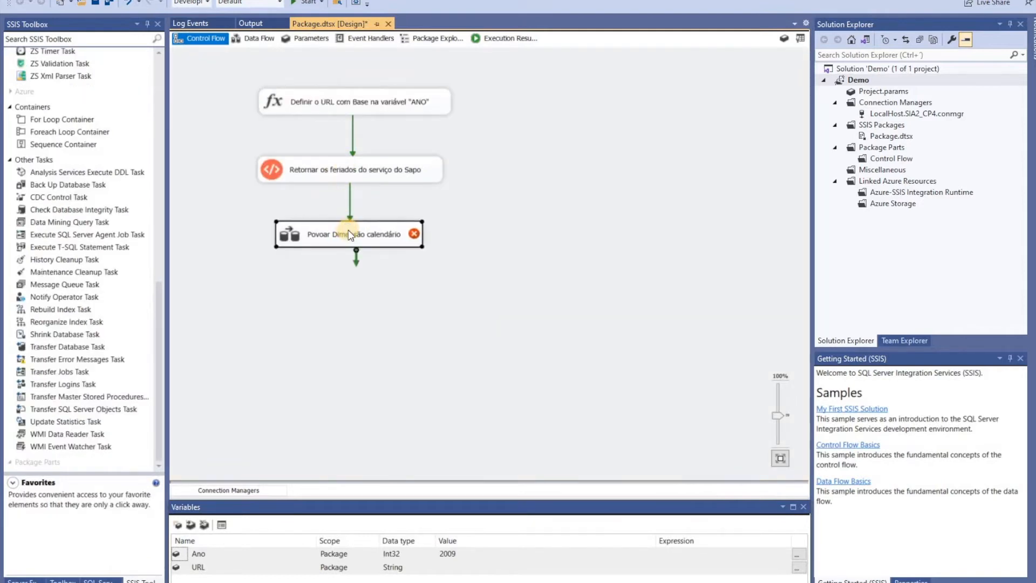
{"action": "key", "text": "Delete"}
{"action": "key", "text": "F5"}
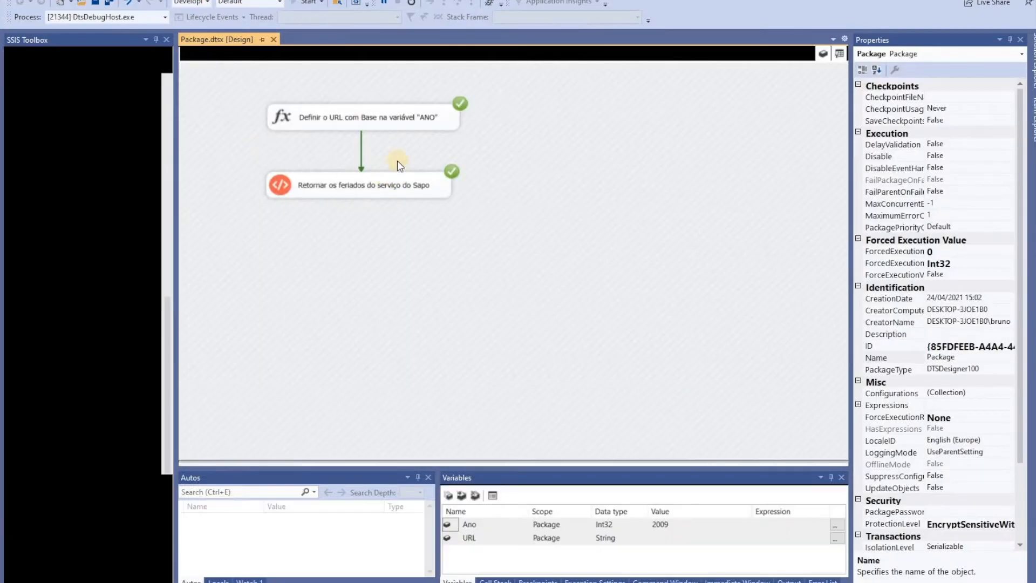
{"action": "key", "text": "shift+F5"}
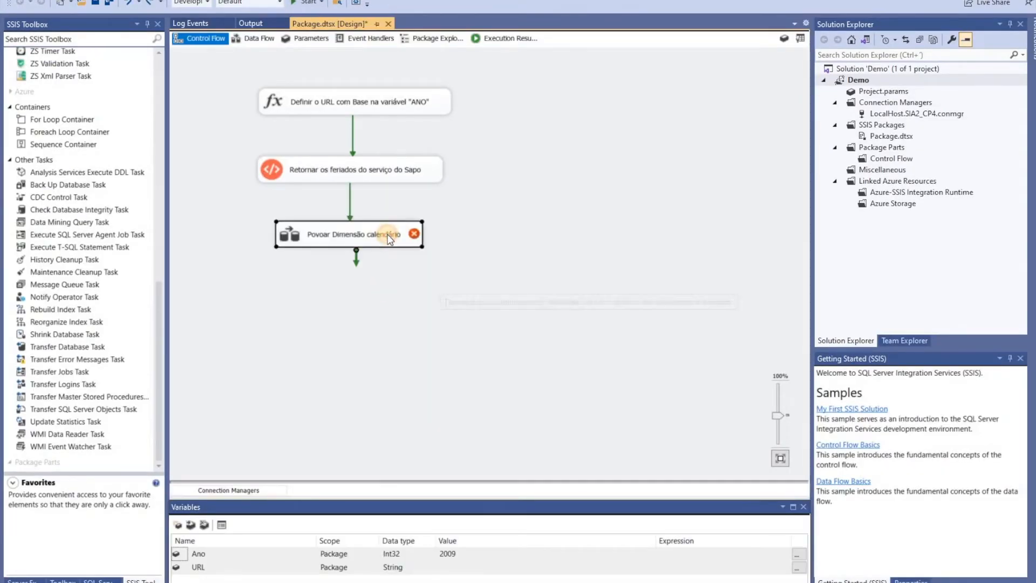
Step: Set feriados.xml from the Demo_SSIS_Calendar folder as the XML location of the "Ler o ficheiro com os feriados" source
{"action": "double_click", "coordinate": [389, 239]}
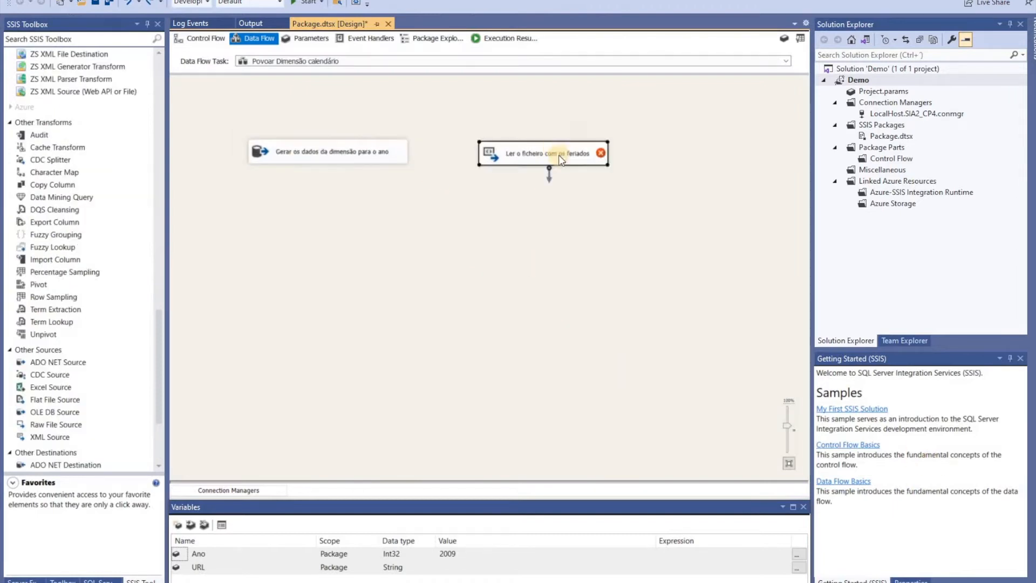
{"action": "double_click", "coordinate": [557, 153]}
{"action": "left_click", "coordinate": [698, 203]}
{"action": "left_click", "coordinate": [461, 205]}
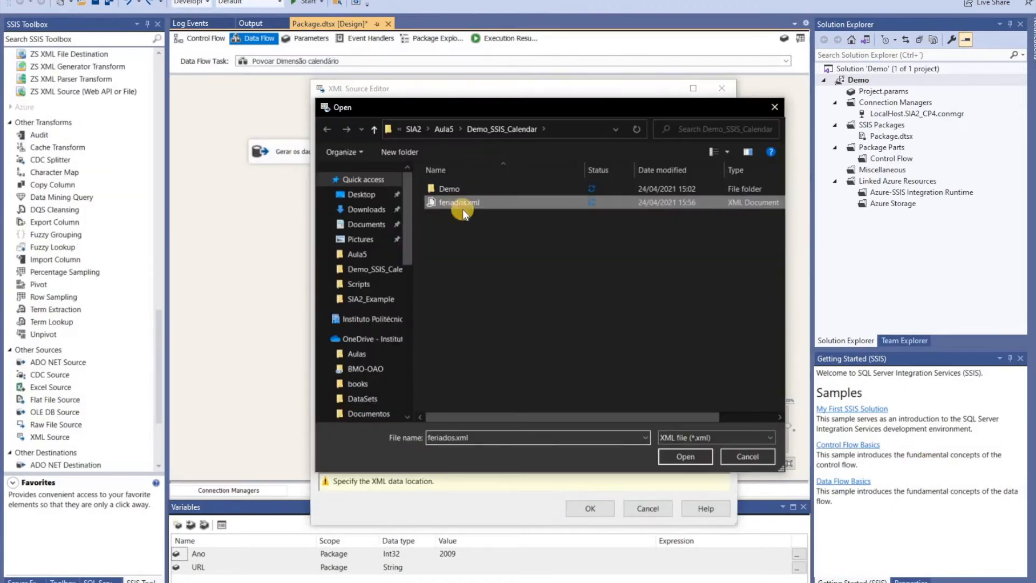
{"action": "left_click", "coordinate": [671, 454]}
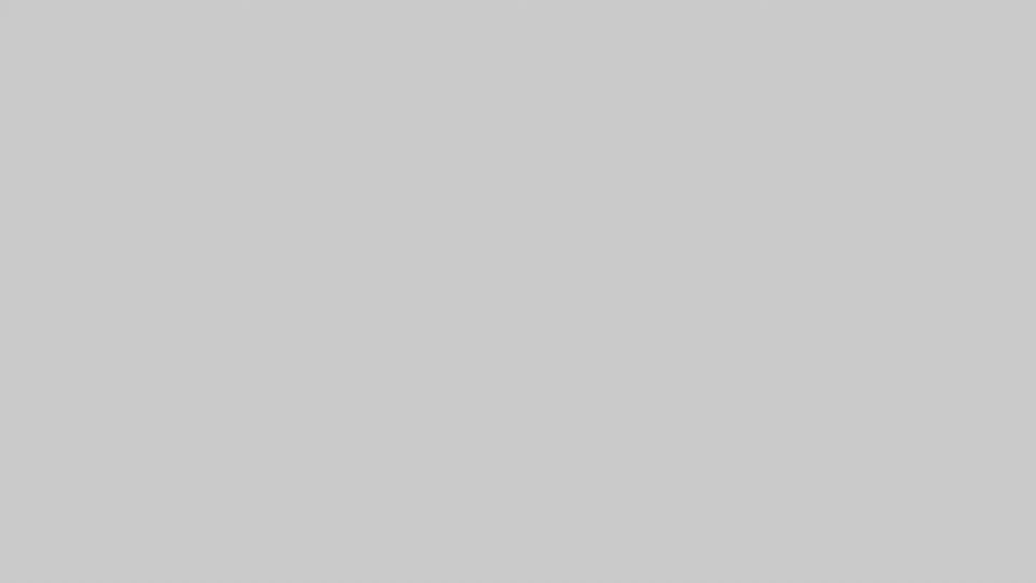
Step: View feriados.xml in Notepad to examine the structure of its holiday records, and return to the XML Source editor
{"action": "key", "text": "alt+Tab"}
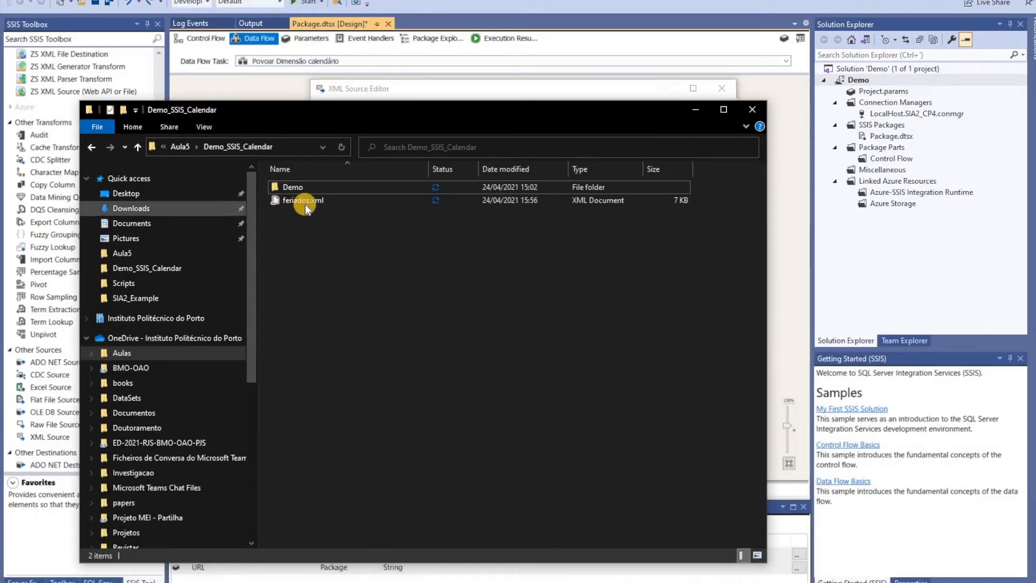
{"action": "right_click", "coordinate": [305, 203]}
{"action": "mouse_move", "coordinate": [384, 348]}
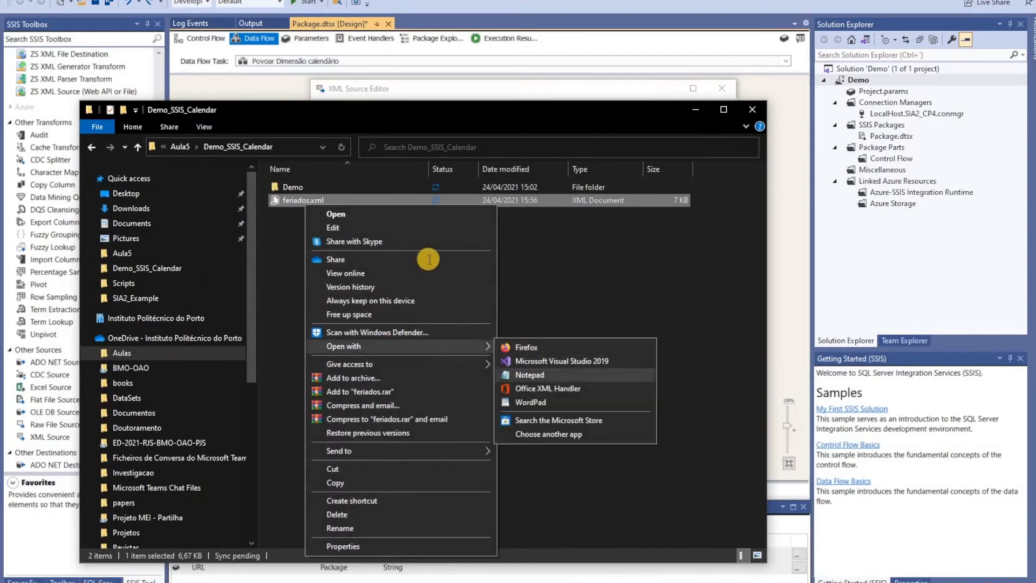
{"action": "left_click", "coordinate": [594, 347]}
{"action": "left_click_drag", "start_coordinate": [166, 100], "coordinate": [211, 236]}
{"action": "left_click", "coordinate": [601, 156]}
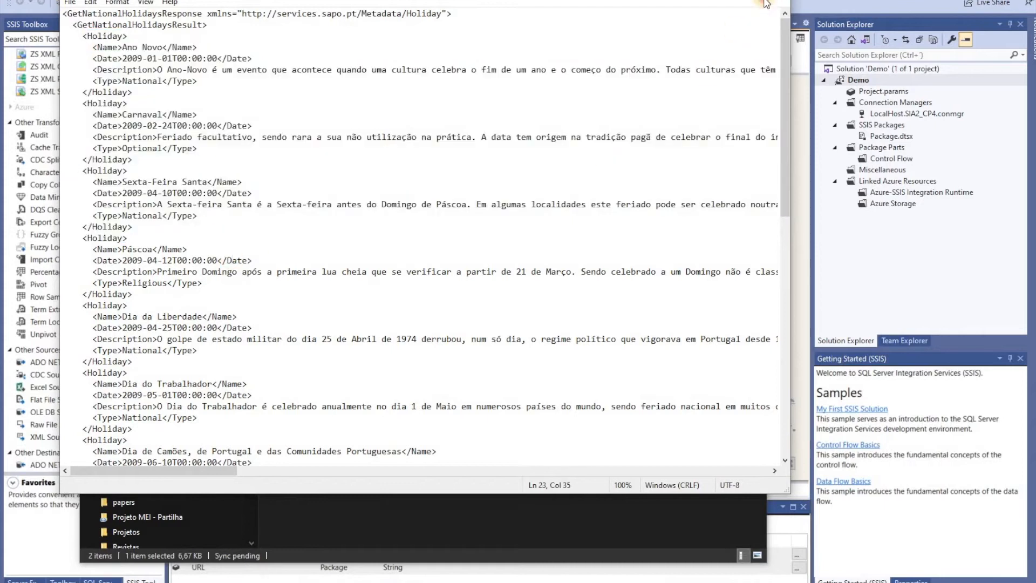
{"action": "left_click", "coordinate": [774, 2]}
{"action": "left_click_drag", "start_coordinate": [622, 112], "coordinate": [638, 582]}
Step: Generate an XSD for the XML source and exclude the Description and GetNationalHolidaysResult_Id columns from the Holiday output
{"action": "left_click", "coordinate": [485, 287]}
{"action": "left_click", "coordinate": [668, 393]}
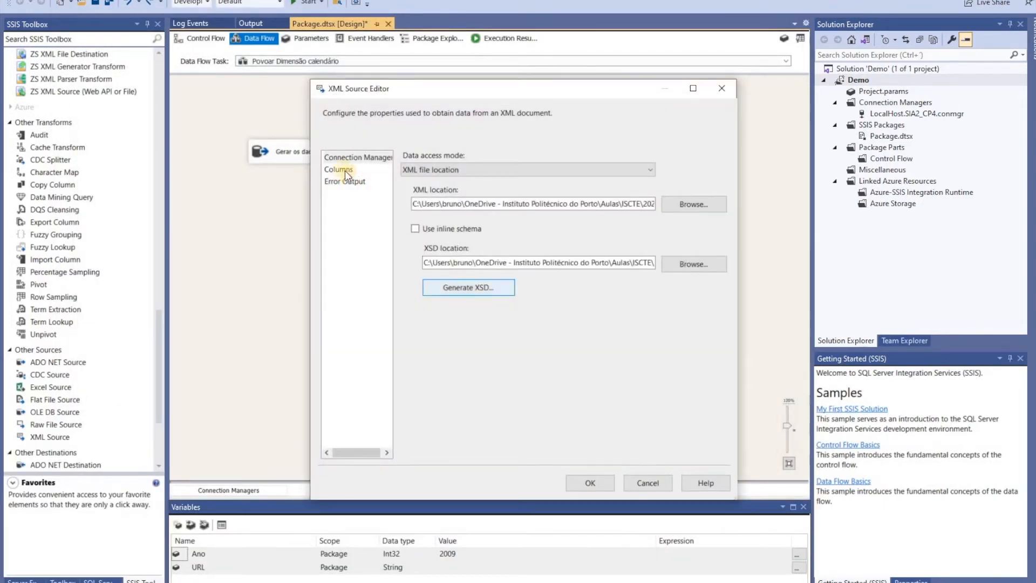
{"action": "left_click", "coordinate": [340, 169]}
{"action": "left_click", "coordinate": [633, 403]}
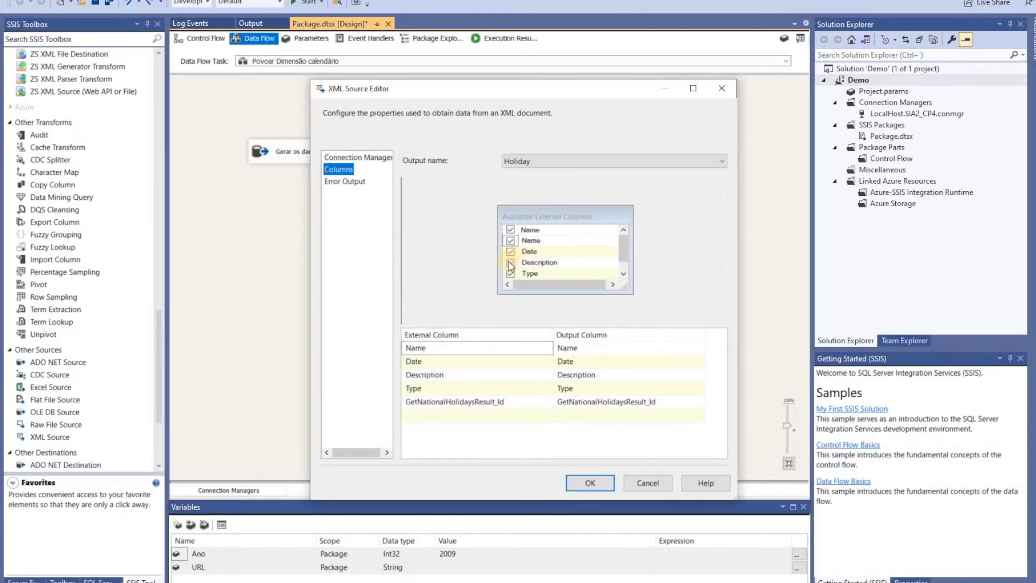
{"action": "left_click", "coordinate": [509, 263]}
{"action": "left_click", "coordinate": [623, 273]}
{"action": "left_click", "coordinate": [510, 273]}
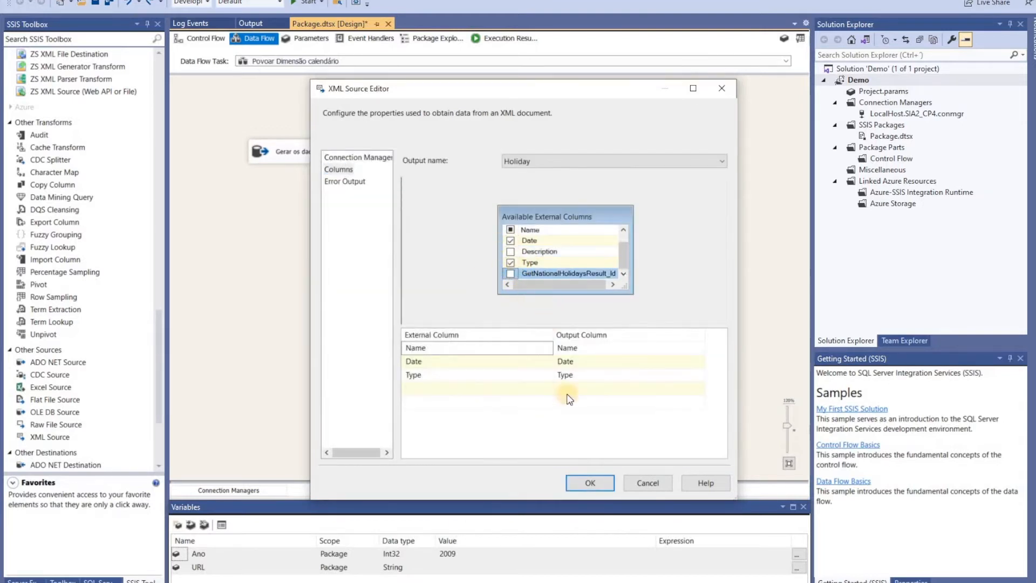
{"action": "left_click", "coordinate": [440, 308]}
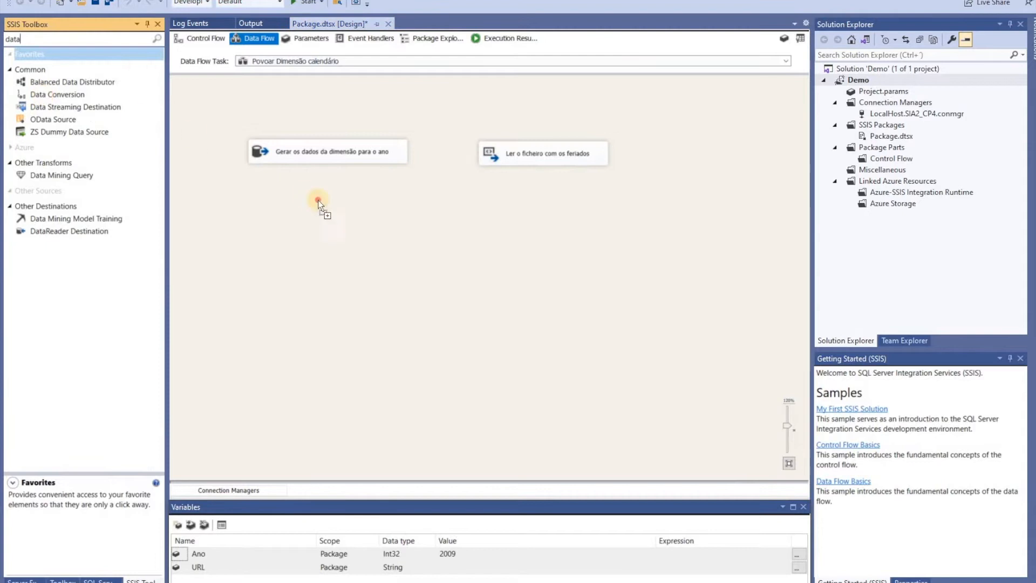
Step: Place a Data Conversion transformation beneath each of the two sources in the data flow
{"action": "left_click_drag", "start_coordinate": [319, 200], "coordinate": [310, 221]}
{"action": "left_click_drag", "start_coordinate": [74, 94], "coordinate": [560, 218]}
{"action": "left_click_drag", "start_coordinate": [559, 217], "coordinate": [523, 219]}
{"action": "double_click", "coordinate": [331, 219]}
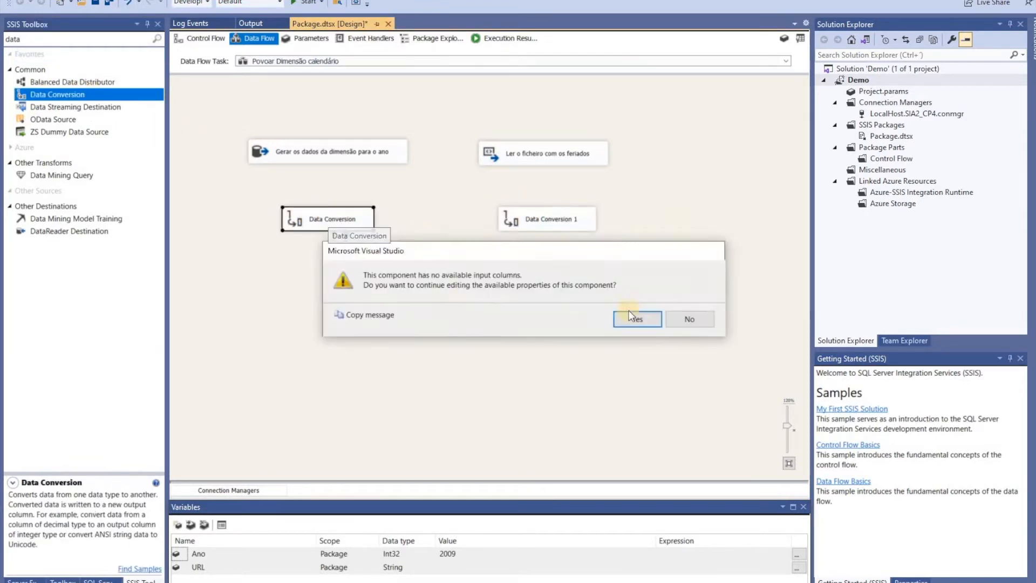
{"action": "left_click", "coordinate": [630, 316]}
{"action": "left_click", "coordinate": [648, 529]}
Step: Connect "Gerar os dados da dimensão para o ano" to its Data Conversion and convert the Date column to date [DT_DATE]
{"action": "left_click", "coordinate": [310, 155]}
{"action": "double_click", "coordinate": [325, 219]}
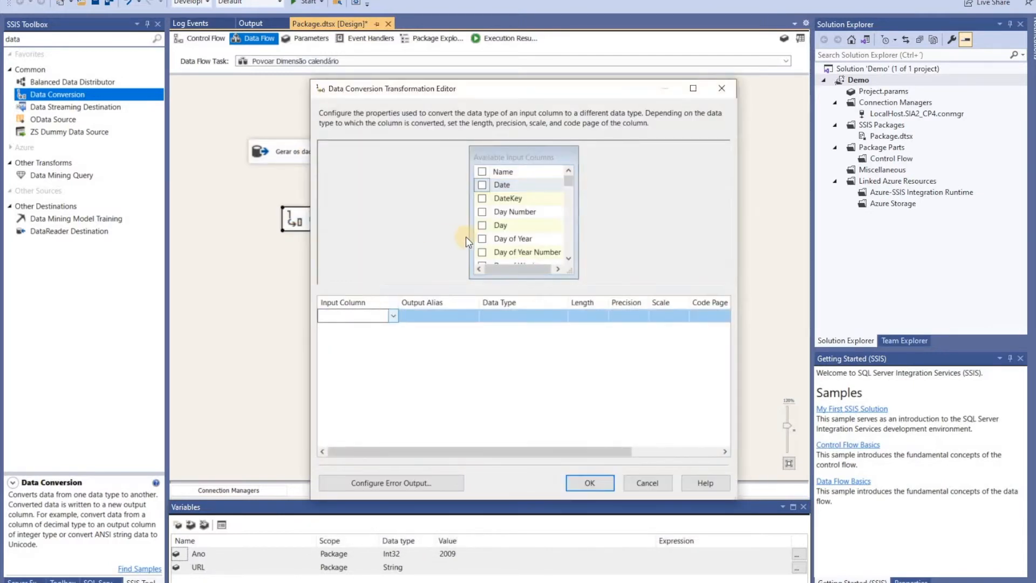
{"action": "left_click", "coordinate": [482, 185]}
{"action": "left_click", "coordinate": [525, 314]}
{"action": "left_click", "coordinate": [563, 316]}
{"action": "left_click", "coordinate": [507, 396]}
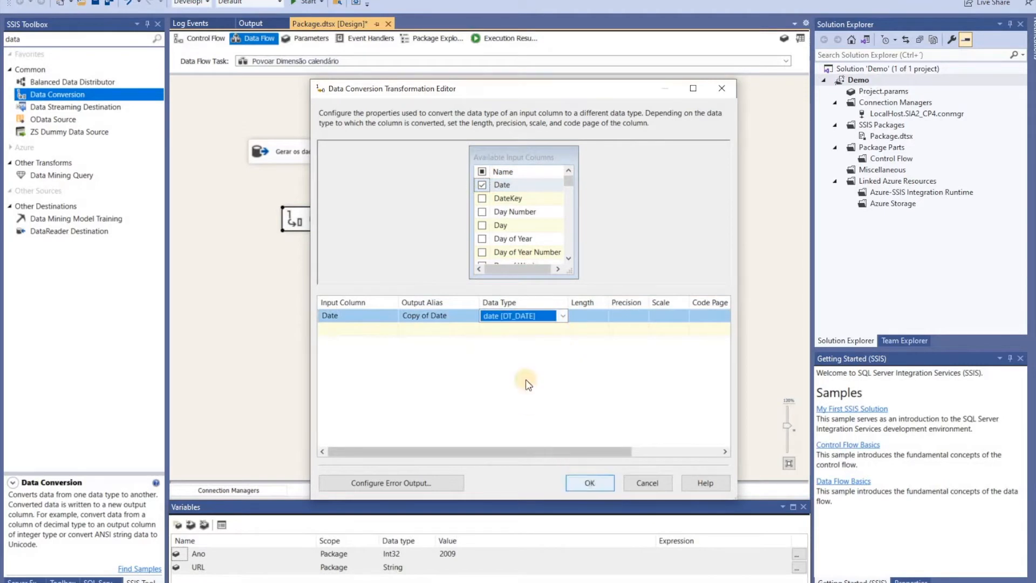
{"action": "left_click", "coordinate": [590, 483]}
Step: Connect the Holiday output of "Ler o ficheiro com os feriados" to Data Conversion 1
{"action": "double_click", "coordinate": [557, 216]}
{"action": "left_click", "coordinate": [689, 318]}
{"action": "left_click", "coordinate": [542, 157]}
{"action": "left_click_drag", "start_coordinate": [549, 175], "coordinate": [546, 217]}
{"action": "left_click", "coordinate": [555, 293]}
{"action": "left_click", "coordinate": [532, 316]}
{"action": "left_click", "coordinate": [564, 358]}
Step: Convert the holidays' Date column to date [DT_DATE] in Data Conversion 1
{"action": "double_click", "coordinate": [554, 221]}
{"action": "left_click", "coordinate": [393, 318]}
{"action": "left_click", "coordinate": [329, 339]}
{"action": "left_click", "coordinate": [527, 316]}
{"action": "left_click_drag", "start_coordinate": [561, 371], "coordinate": [558, 347]}
{"action": "left_click", "coordinate": [510, 378]}
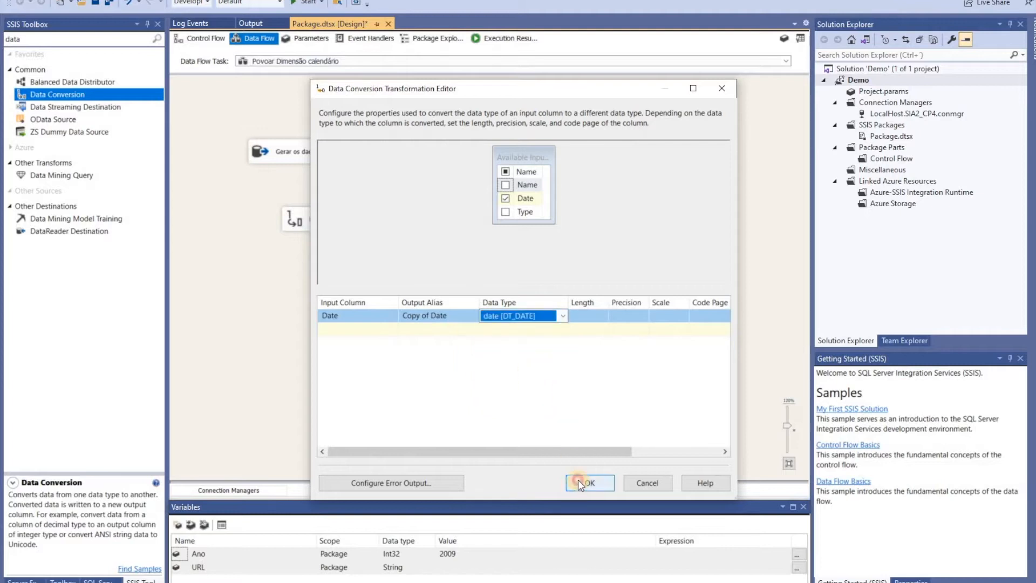
{"action": "left_click", "coordinate": [578, 481]}
Step: Add a Sort transformation beneath each Data Conversion and connect the calendar branch's Data Conversion to its Sort
{"action": "left_click", "coordinate": [76, 39]}
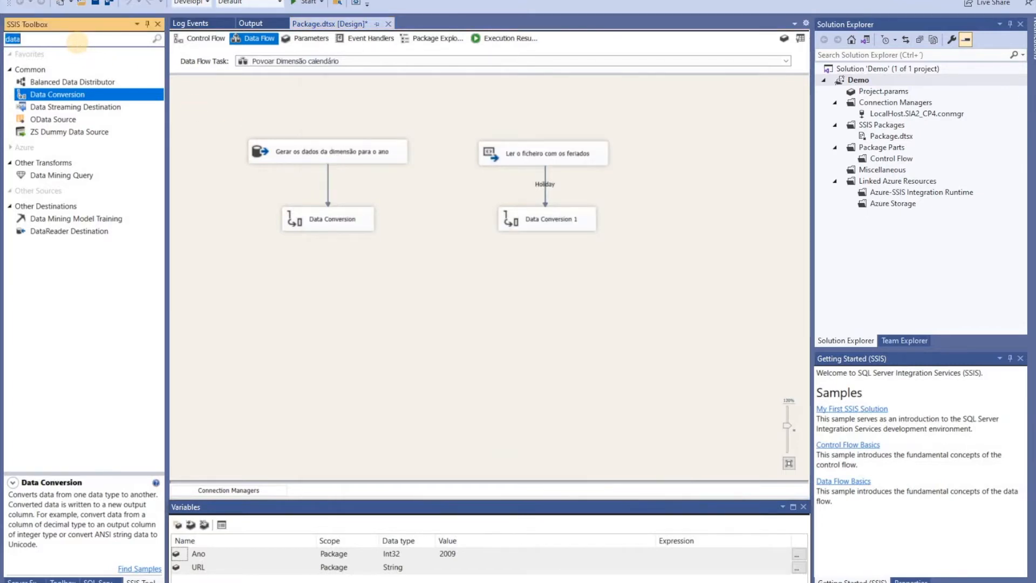
{"action": "type", "text": "sort"}
{"action": "left_click_drag", "start_coordinate": [37, 81], "coordinate": [326, 291]}
{"action": "left_click", "coordinate": [329, 223]}
{"action": "left_click_drag", "start_coordinate": [334, 242], "coordinate": [327, 287]}
{"action": "left_click_drag", "start_coordinate": [37, 86], "coordinate": [527, 300]}
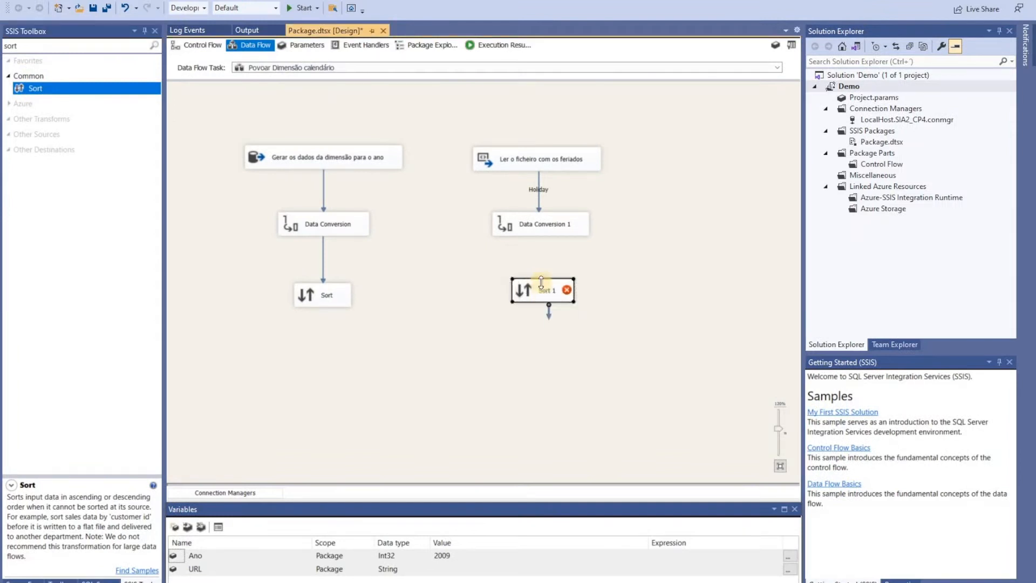
Step: Connect Data Conversion 1 to Sort 1 and sort both branches by Copy of Date
{"action": "left_click", "coordinate": [544, 224]}
{"action": "double_click", "coordinate": [512, 292]}
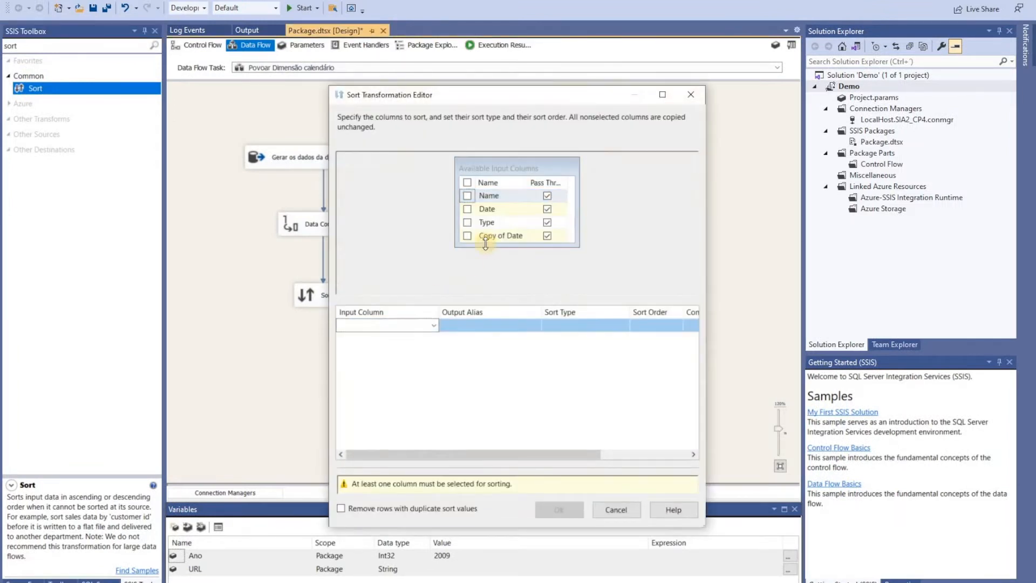
{"action": "left_click", "coordinate": [467, 235]}
{"action": "key", "text": "Return"}
{"action": "double_click", "coordinate": [325, 293]}
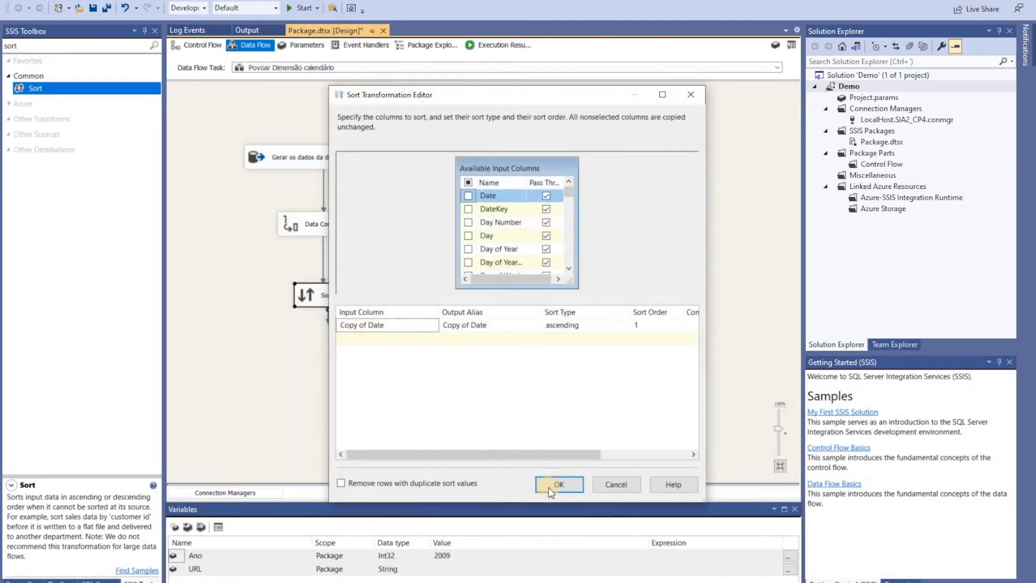
{"action": "left_click", "coordinate": [545, 489]}
Step: Add a Merge Join below the sorts, with Sort feeding Merge Join Left Input and Sort 1 feeding the other input
{"action": "left_click", "coordinate": [53, 48]}
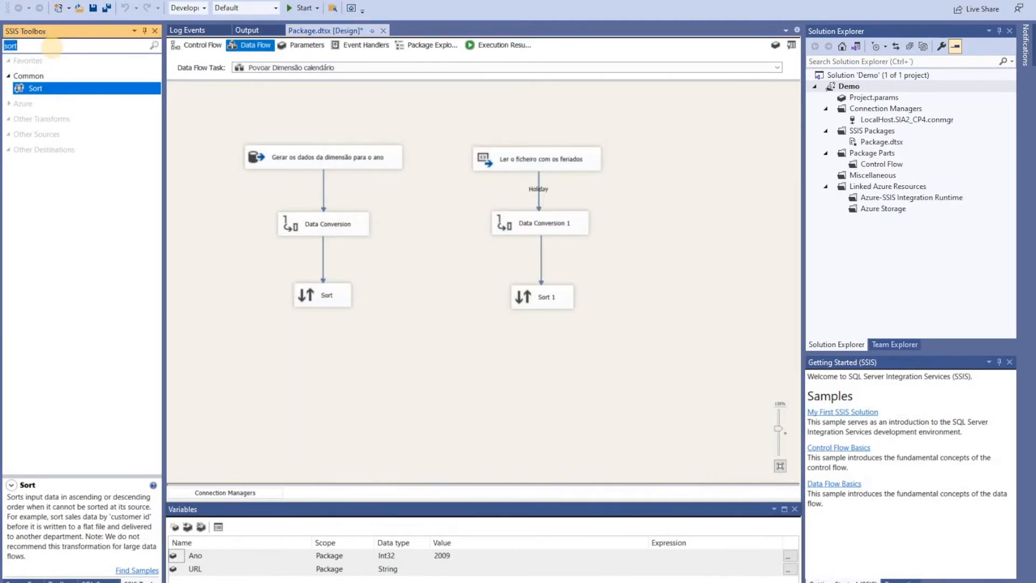
{"action": "type", "text": "merge"}
{"action": "left_click_drag", "start_coordinate": [47, 100], "coordinate": [454, 344]}
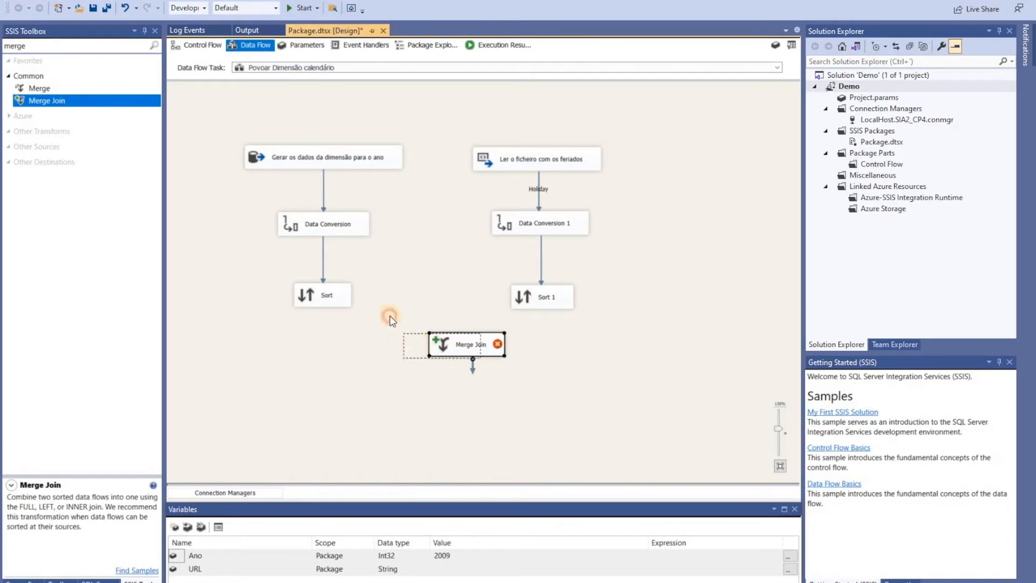
{"action": "left_click", "coordinate": [323, 295]}
{"action": "left_click_drag", "start_coordinate": [327, 311], "coordinate": [461, 344]}
{"action": "left_click", "coordinate": [513, 338]}
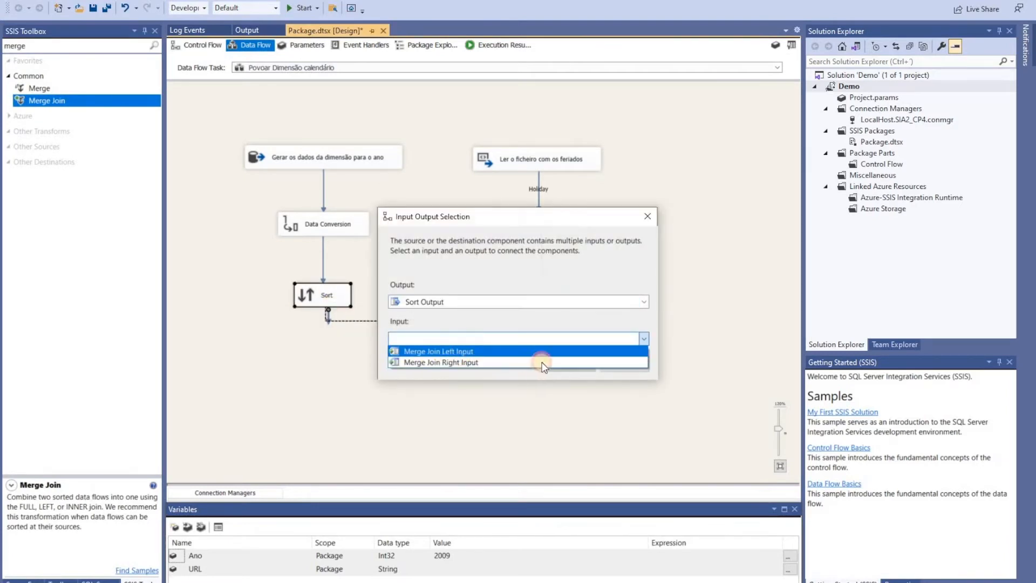
{"action": "left_click", "coordinate": [531, 351]}
{"action": "left_click", "coordinate": [567, 364]}
{"action": "left_click", "coordinate": [550, 298]}
{"action": "left_click_drag", "start_coordinate": [548, 315], "coordinate": [432, 347]}
Step: Configure the Merge Join as a left outer join outputting all Sort columns plus Name and Type from Sort 1
{"action": "double_click", "coordinate": [416, 345]}
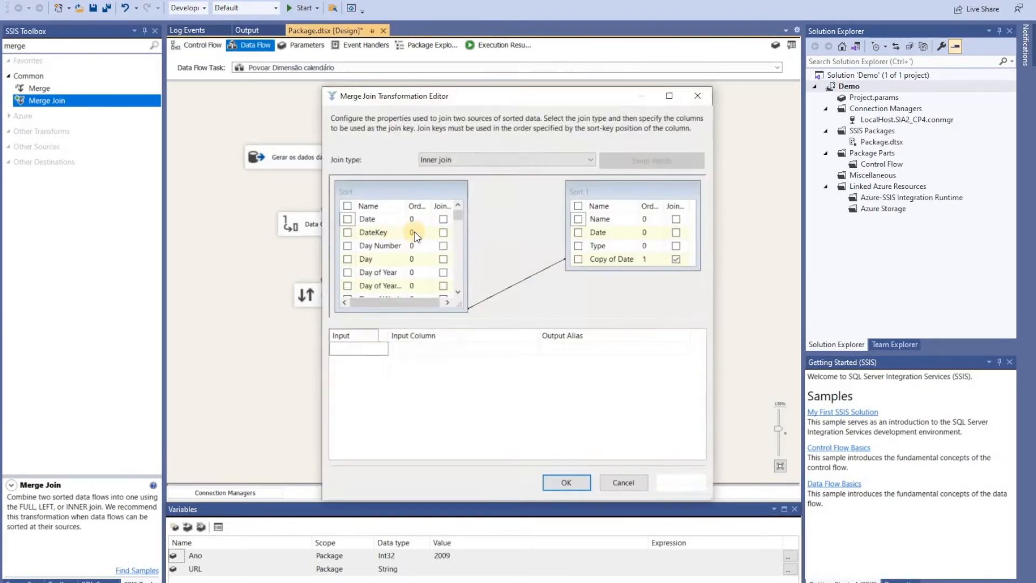
{"action": "left_click", "coordinate": [347, 206]}
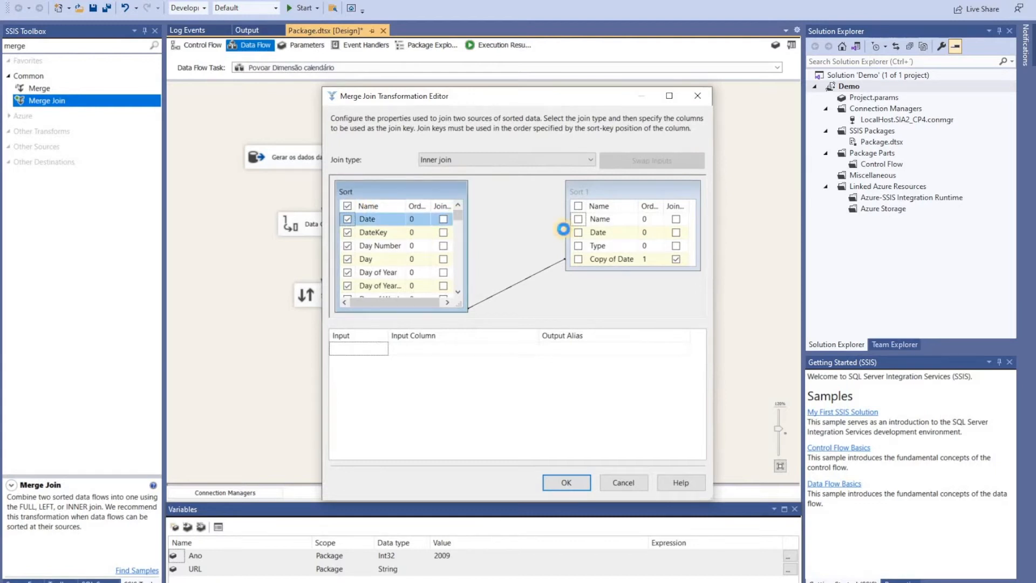
{"action": "left_click", "coordinate": [578, 219]}
{"action": "left_click", "coordinate": [578, 245]}
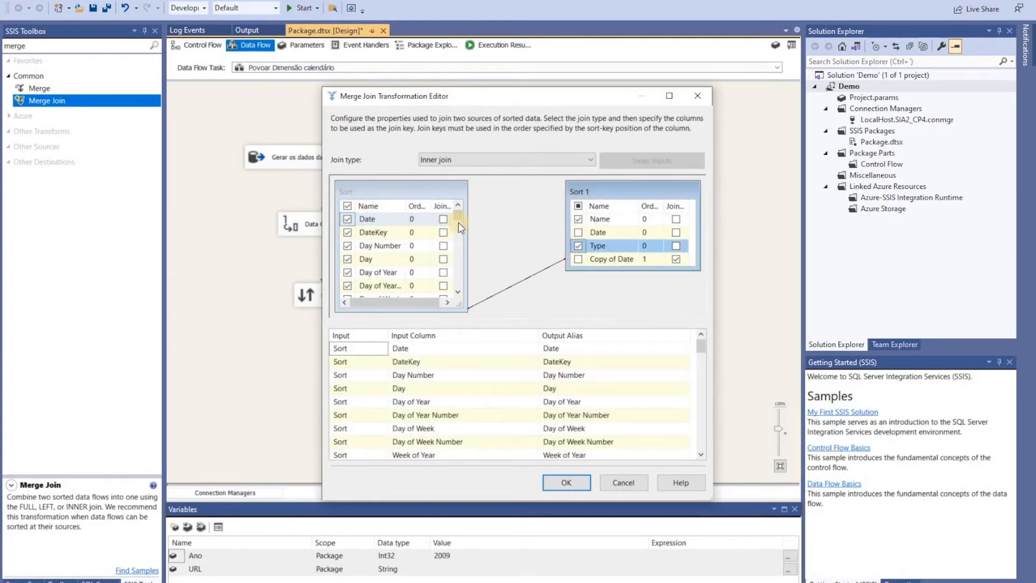
{"action": "left_click_drag", "start_coordinate": [458, 222], "coordinate": [458, 285]}
{"action": "left_click", "coordinate": [479, 160]}
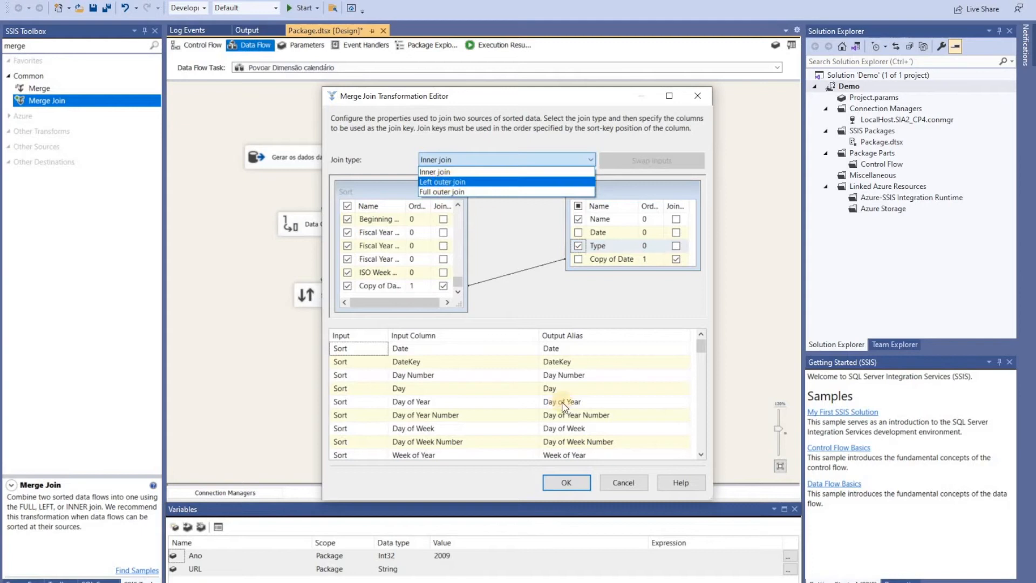
{"action": "left_click", "coordinate": [475, 182]}
{"action": "left_click", "coordinate": [564, 482]}
Step: Add a Multicast fed by the Merge Join and enable a data viewer on the path between them
{"action": "left_click", "coordinate": [73, 50]}
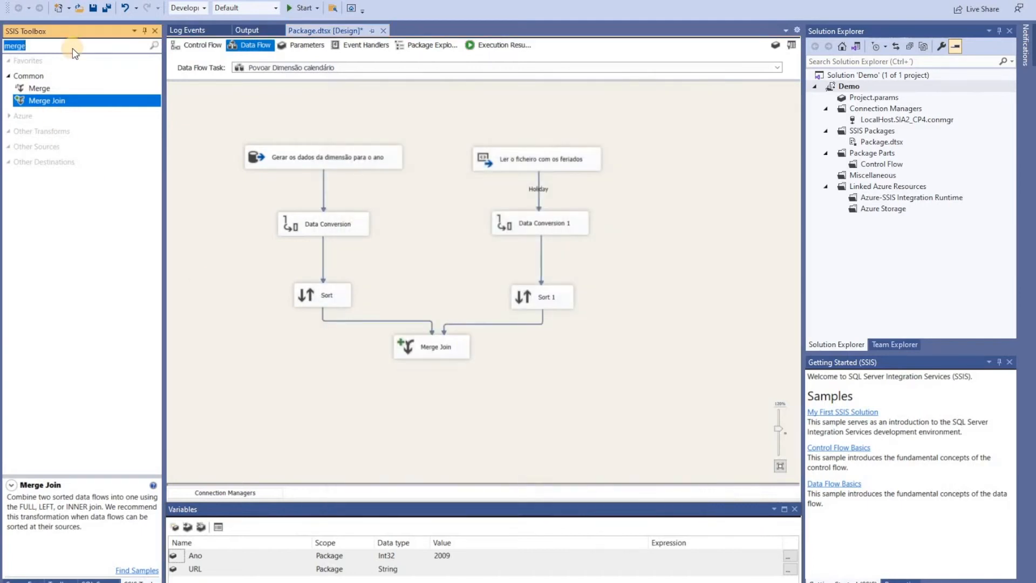
{"action": "type", "text": "multi"}
{"action": "left_click_drag", "start_coordinate": [45, 88], "coordinate": [423, 405]}
{"action": "right_click", "coordinate": [431, 377]}
{"action": "left_click", "coordinate": [456, 410]}
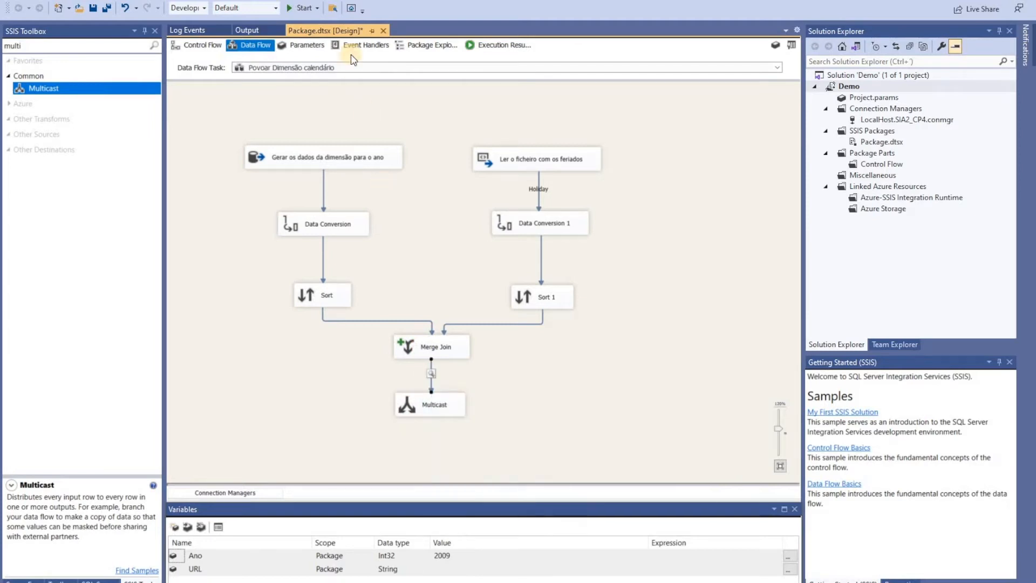
Step: Run the package, examine the holiday Name and Type values of the merged rows in the data viewer, and stop debugging
{"action": "left_click", "coordinate": [297, 9]}
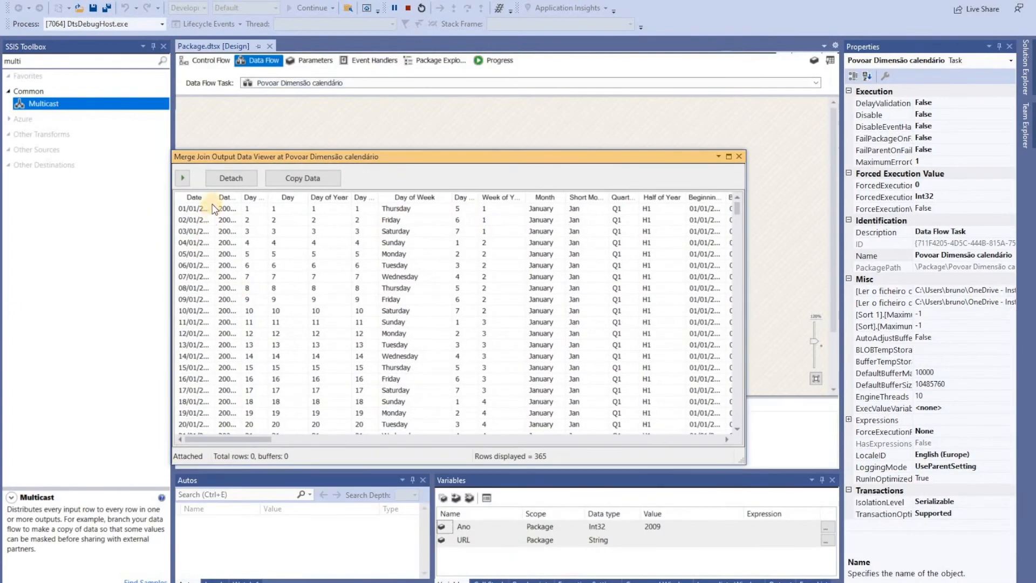
{"action": "left_click_drag", "start_coordinate": [245, 438], "coordinate": [669, 367]}
{"action": "left_click_drag", "start_coordinate": [631, 213], "coordinate": [583, 244]}
{"action": "left_click_drag", "start_coordinate": [736, 208], "coordinate": [729, 298]}
{"action": "left_click", "coordinate": [649, 353]}
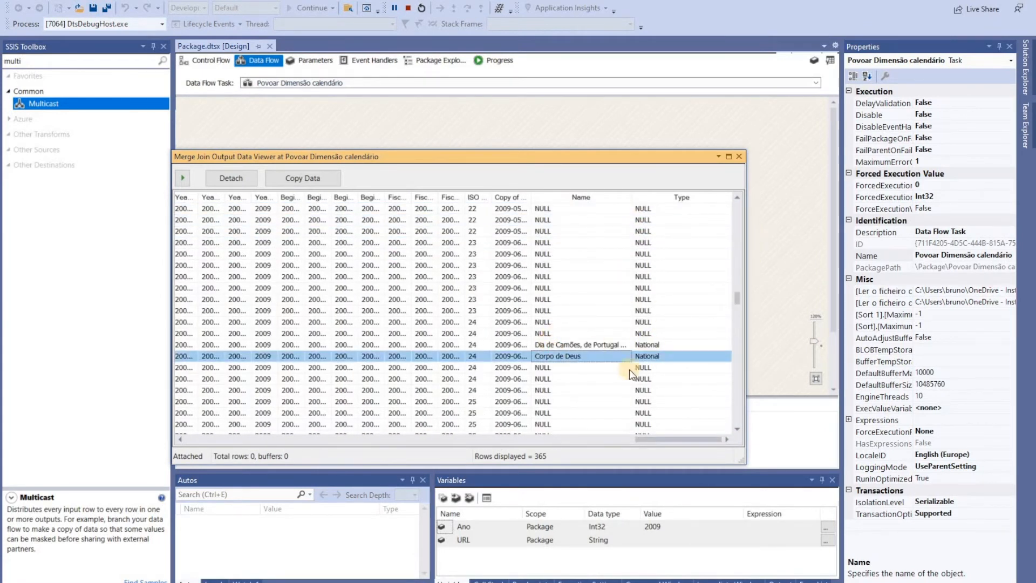
{"action": "left_click", "coordinate": [738, 157]}
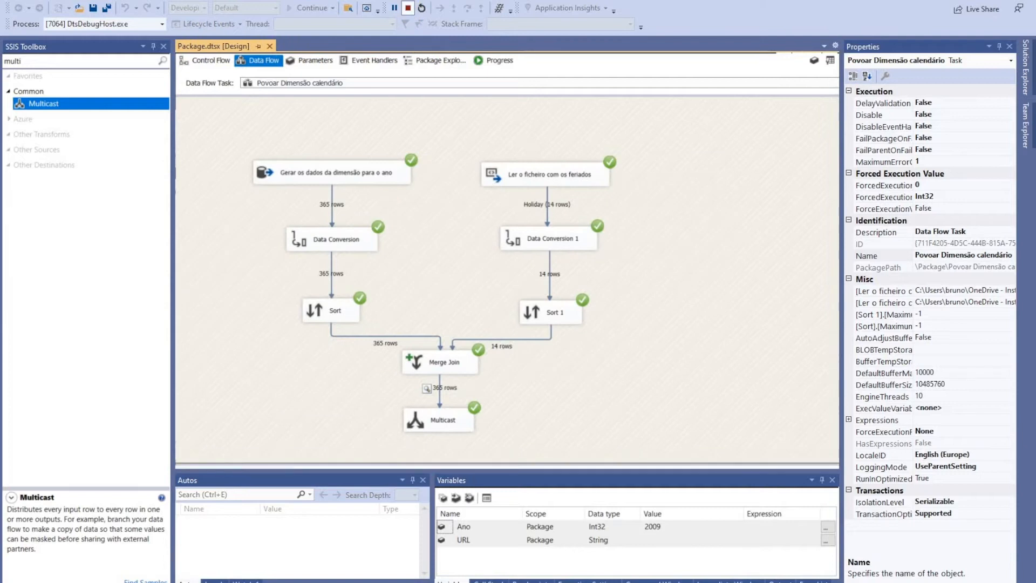
{"action": "left_click", "coordinate": [408, 8]}
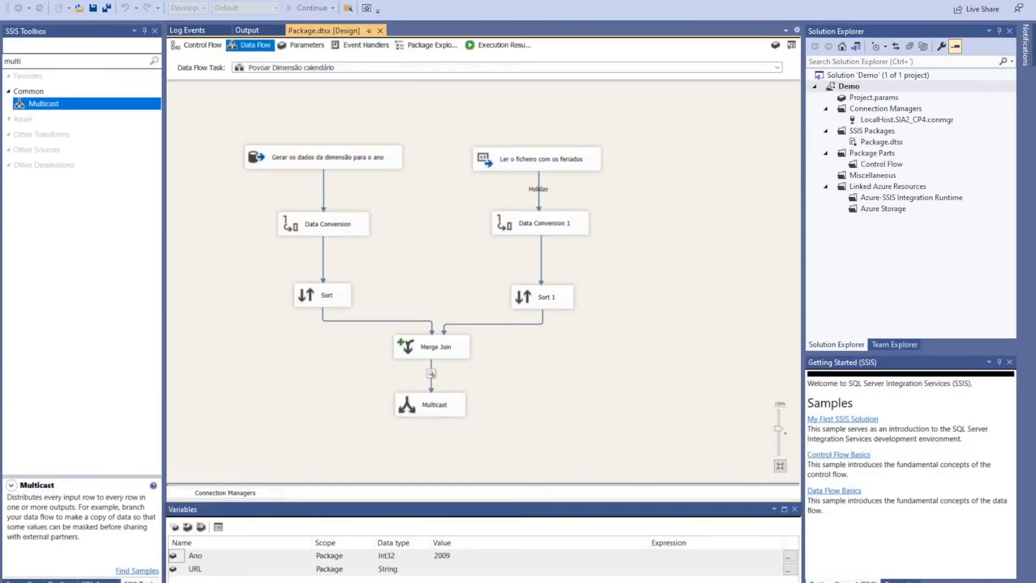
Step: Delete the Multicast transformation below the Merge Join
{"action": "left_click", "coordinate": [438, 402]}
{"action": "key", "text": "Delete"}
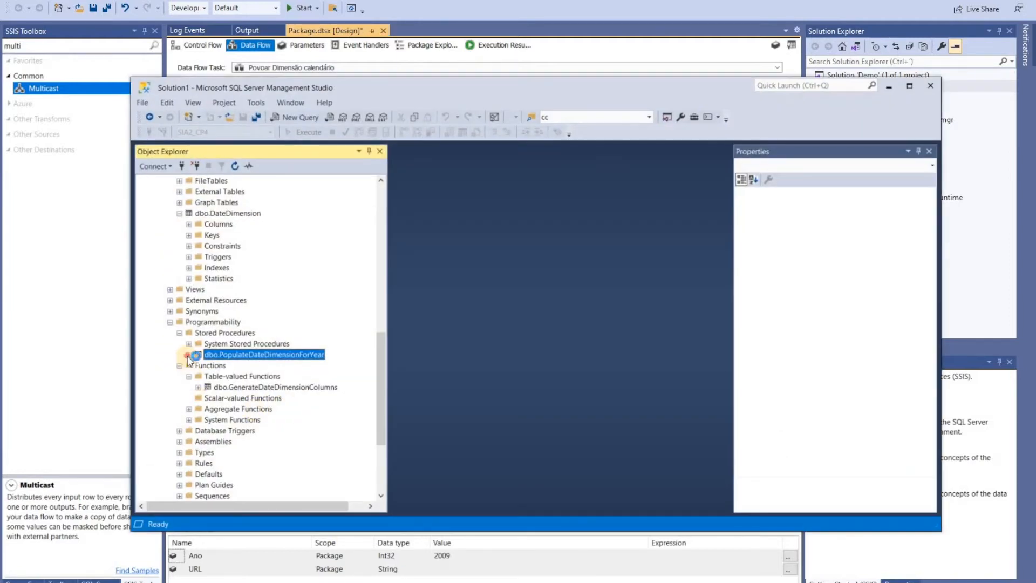
Step: Examine the PopulateDateDimensionForYear stored procedure and the columns of the dbo.DateDimension table in the SIA2_CP4 database
{"action": "left_click", "coordinate": [187, 355]}
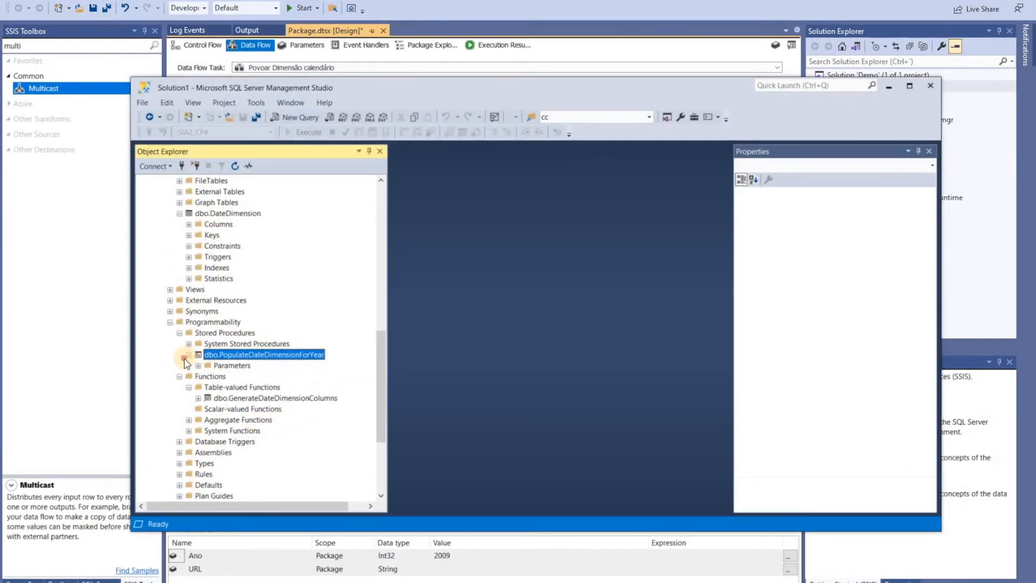
{"action": "left_click", "coordinate": [212, 215]}
{"action": "left_click", "coordinate": [188, 224]}
{"action": "scroll", "coordinate": [382, 292], "scroll_direction": "up", "scroll_amount": 2}
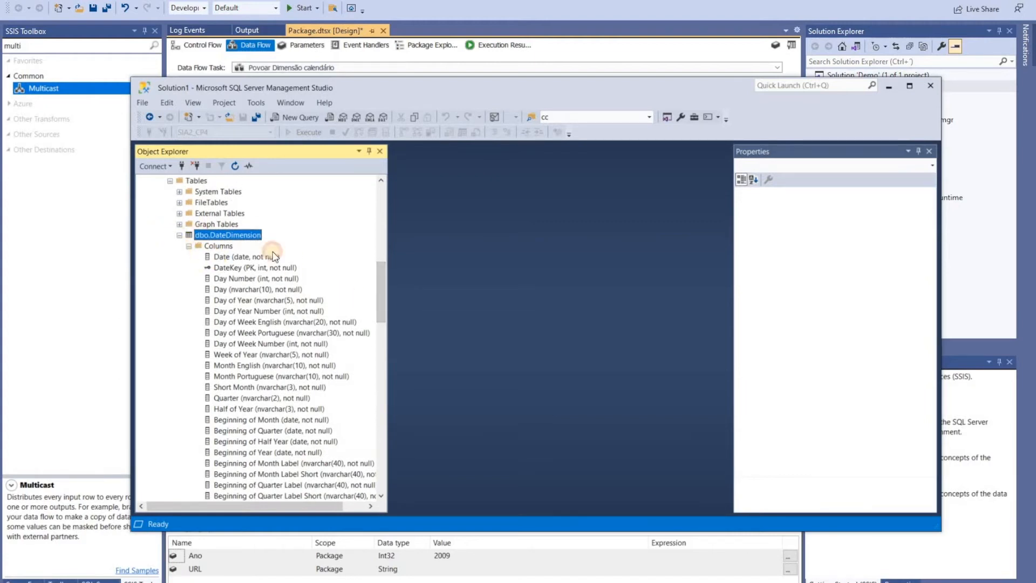
{"action": "left_click", "coordinate": [179, 235]}
{"action": "scroll", "coordinate": [239, 327], "scroll_direction": "up", "scroll_amount": 3}
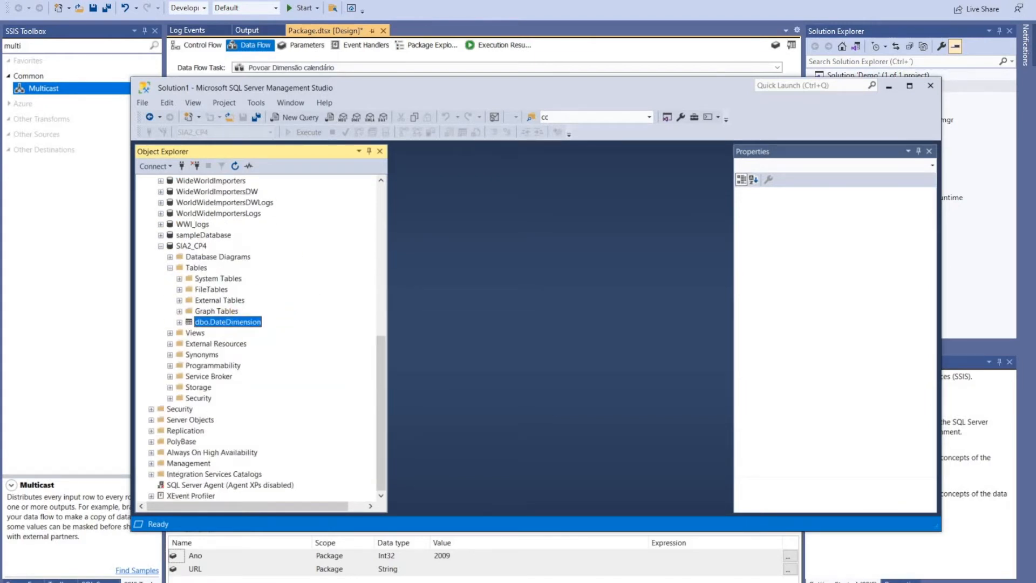
Step: Open the CalendarDimension.sql script and remove its USE [sampleDatabase] and GO lines, discarding the change on closing
{"action": "key", "text": "alt+Tab"}
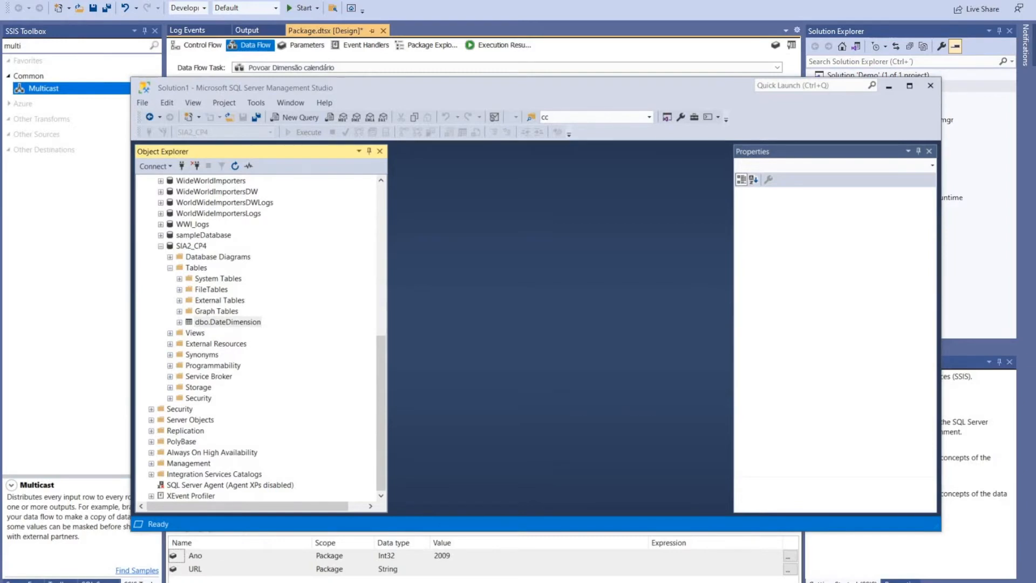
{"action": "left_click_drag", "start_coordinate": [779, 171], "coordinate": [840, 158]}
{"action": "left_click_drag", "start_coordinate": [769, 269], "coordinate": [465, 286]}
{"action": "left_click_drag", "start_coordinate": [417, 163], "coordinate": [439, 186]}
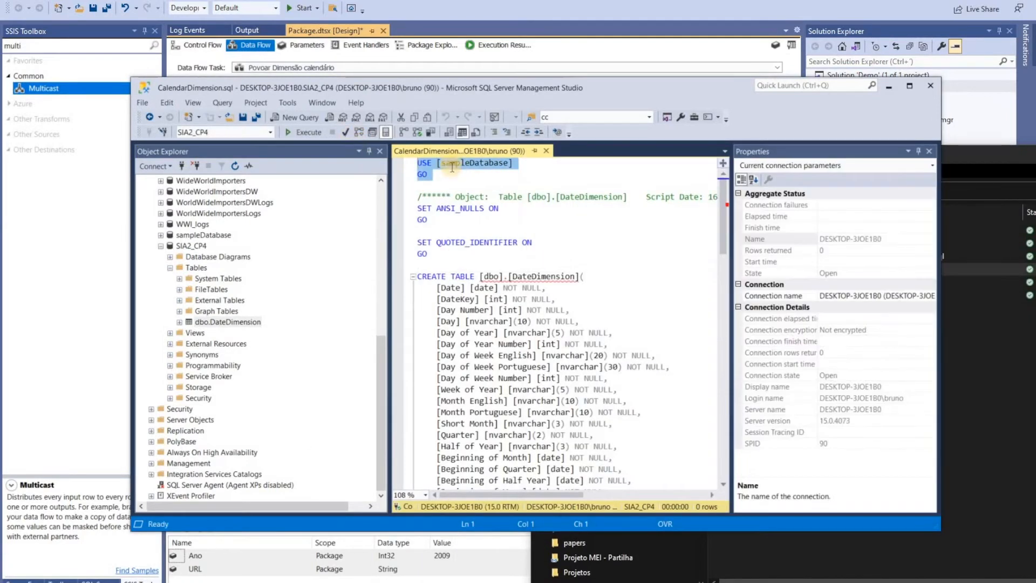
{"action": "key", "text": "Delete"}
{"action": "left_click", "coordinate": [549, 152]}
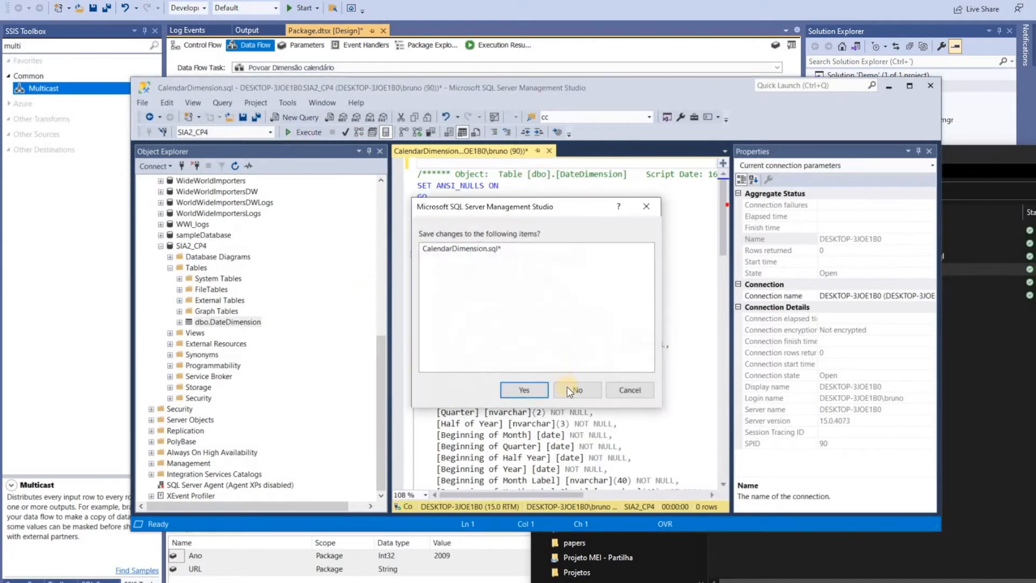
{"action": "left_click", "coordinate": [576, 389]}
Step: Examine the Portuguese Holiday Flag, Name and Type columns of the dbo.DateDimension table
{"action": "left_click", "coordinate": [179, 322]}
{"action": "left_click", "coordinate": [188, 332]}
{"action": "scroll", "coordinate": [219, 339], "scroll_direction": "down", "scroll_amount": 14}
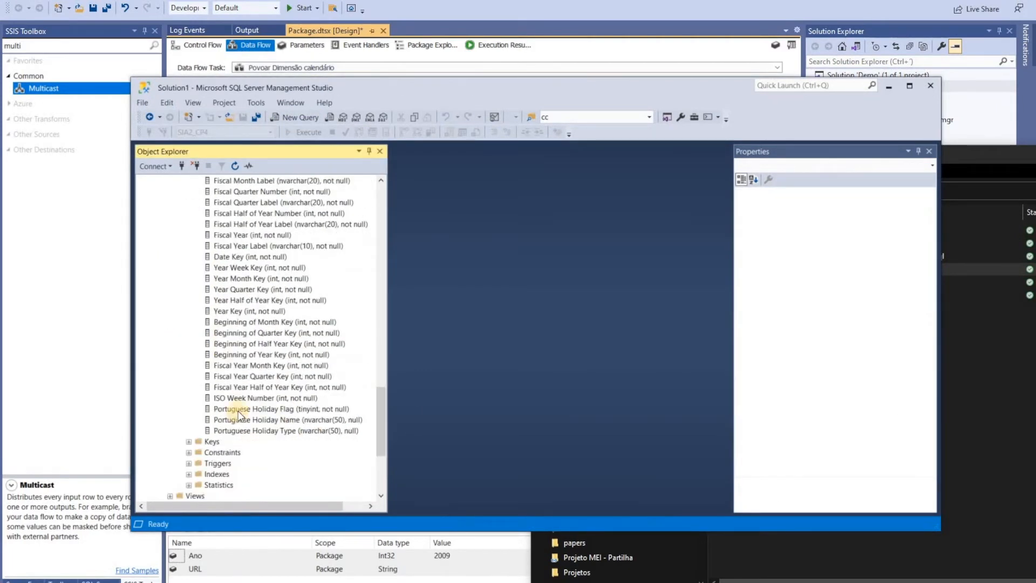
{"action": "left_click_drag", "start_coordinate": [252, 410], "coordinate": [304, 410]}
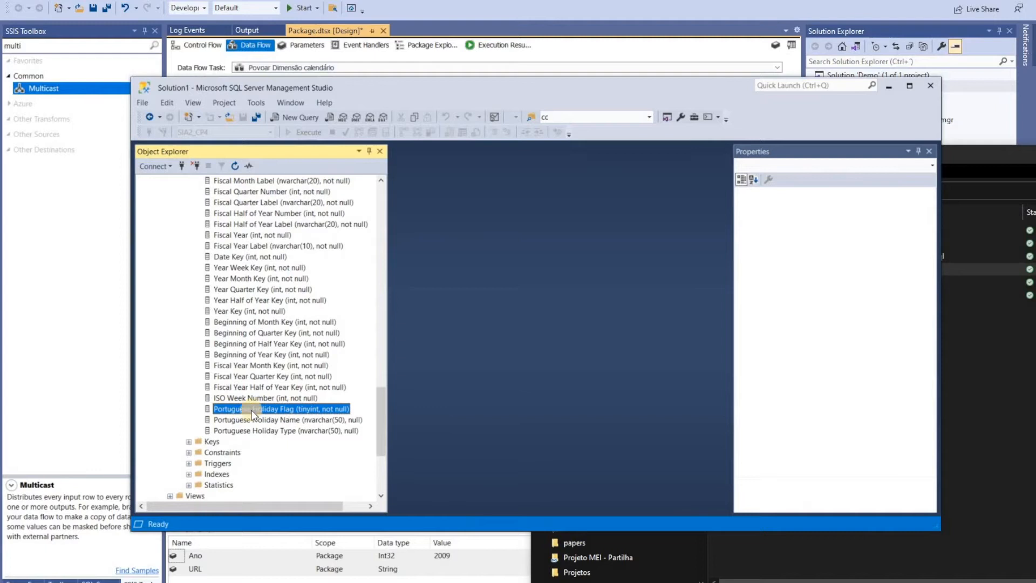
Step: Switch back to the SSIS package in Visual Studio and add a Conditional Split fed by the Merge Join
{"action": "left_click", "coordinate": [103, 343]}
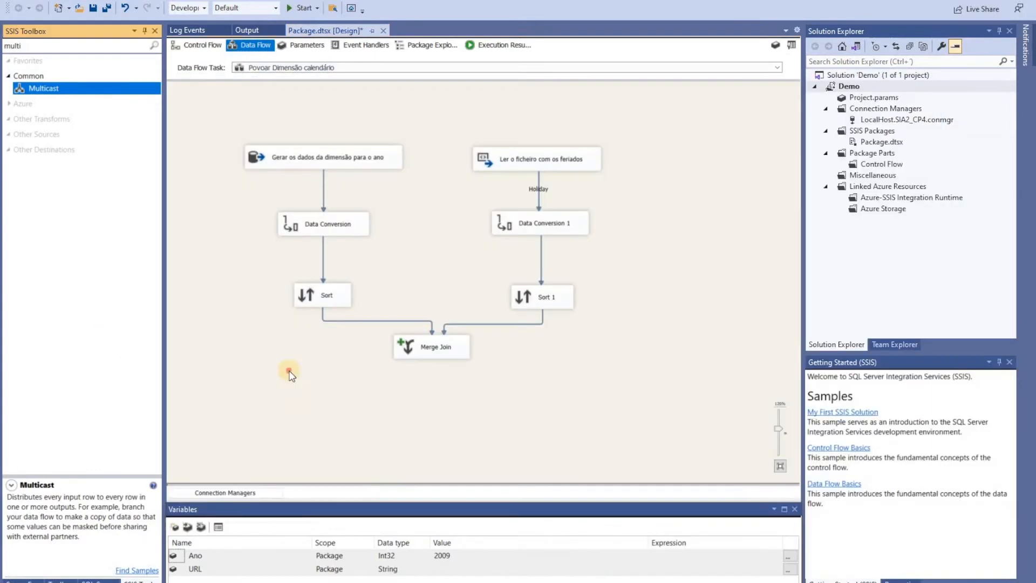
{"action": "left_click", "coordinate": [69, 45]}
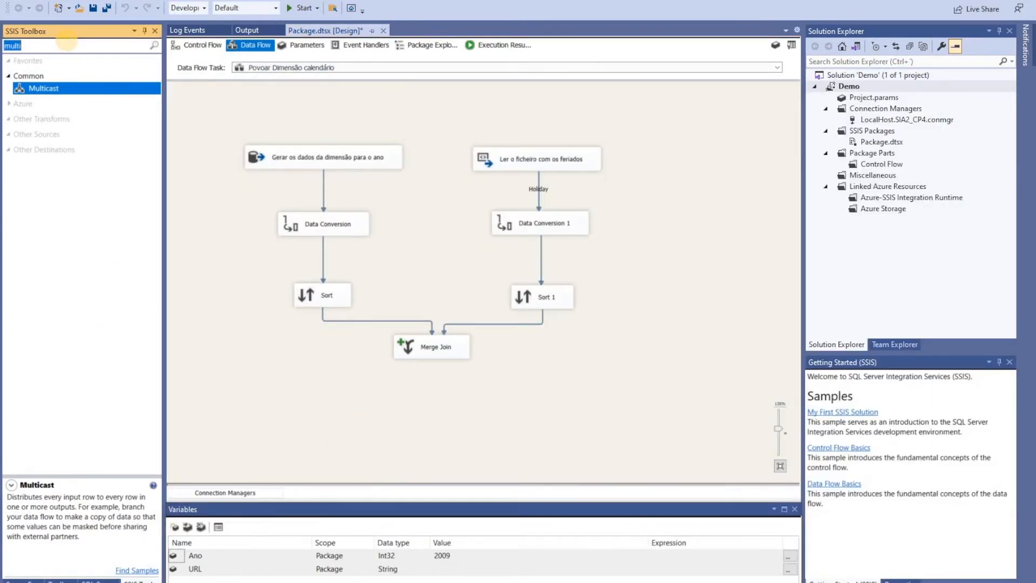
{"action": "type", "text": "condition"}
{"action": "left_click_drag", "start_coordinate": [372, 361], "coordinate": [435, 400]}
{"action": "left_click", "coordinate": [428, 355]}
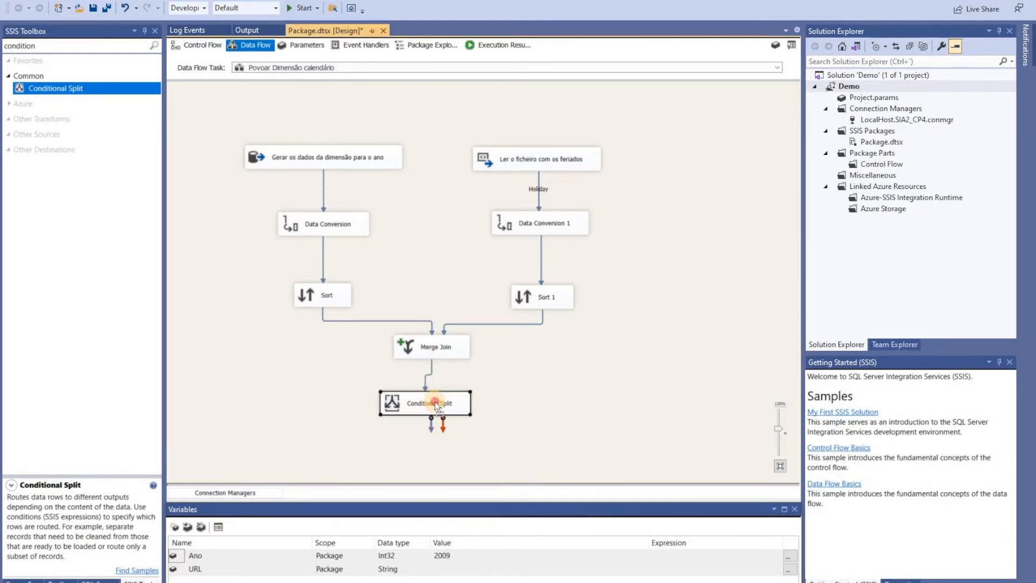
Step: Create a first case in the Conditional Split with the Name column as its condition
{"action": "double_click", "coordinate": [428, 403]}
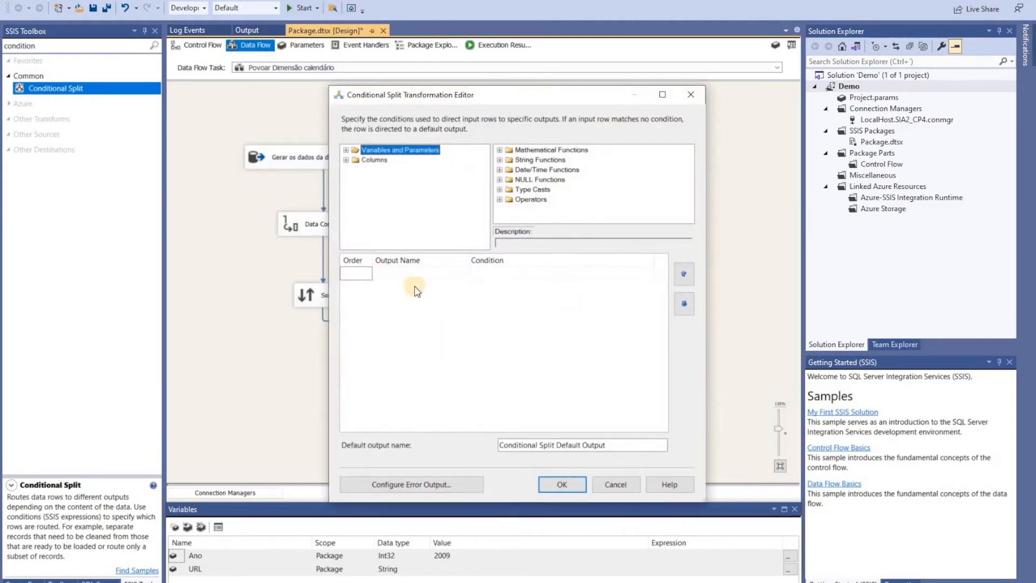
{"action": "left_click", "coordinate": [359, 273]}
{"action": "left_click", "coordinate": [452, 272]}
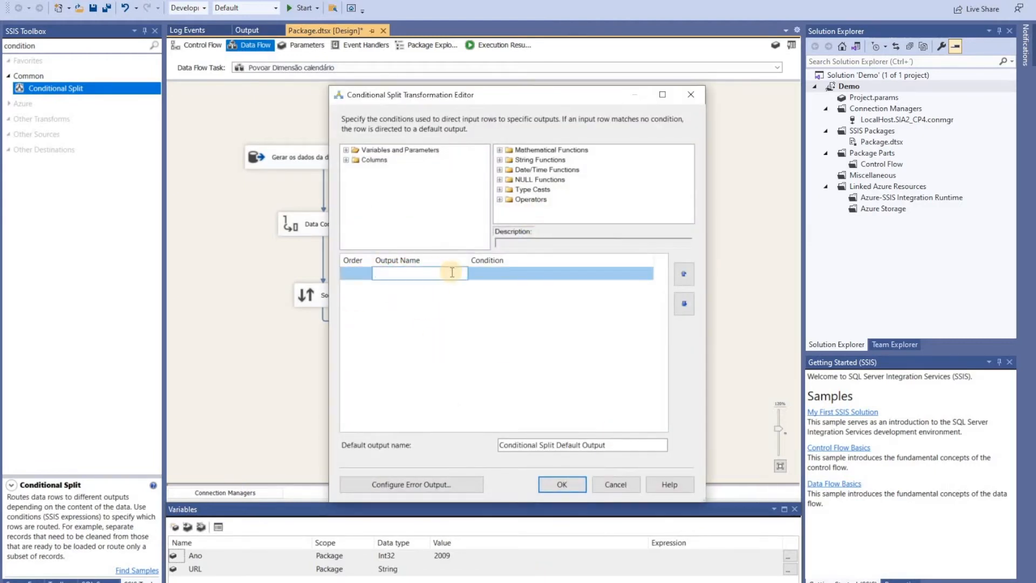
{"action": "left_click", "coordinate": [345, 164]}
{"action": "left_click", "coordinate": [347, 161]}
{"action": "left_click_drag", "start_coordinate": [484, 164], "coordinate": [483, 238]}
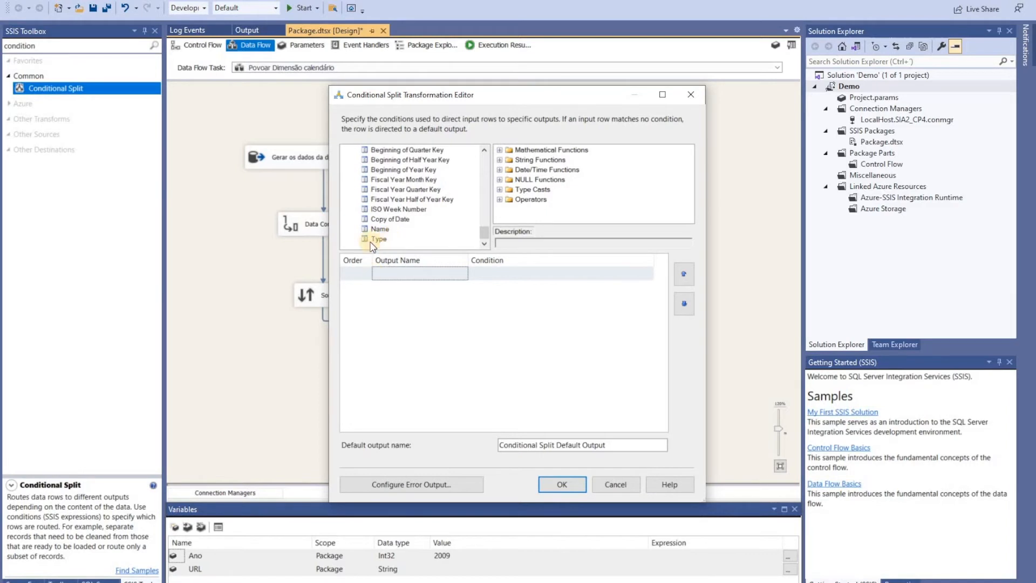
{"action": "left_click_drag", "start_coordinate": [484, 264], "coordinate": [477, 271]}
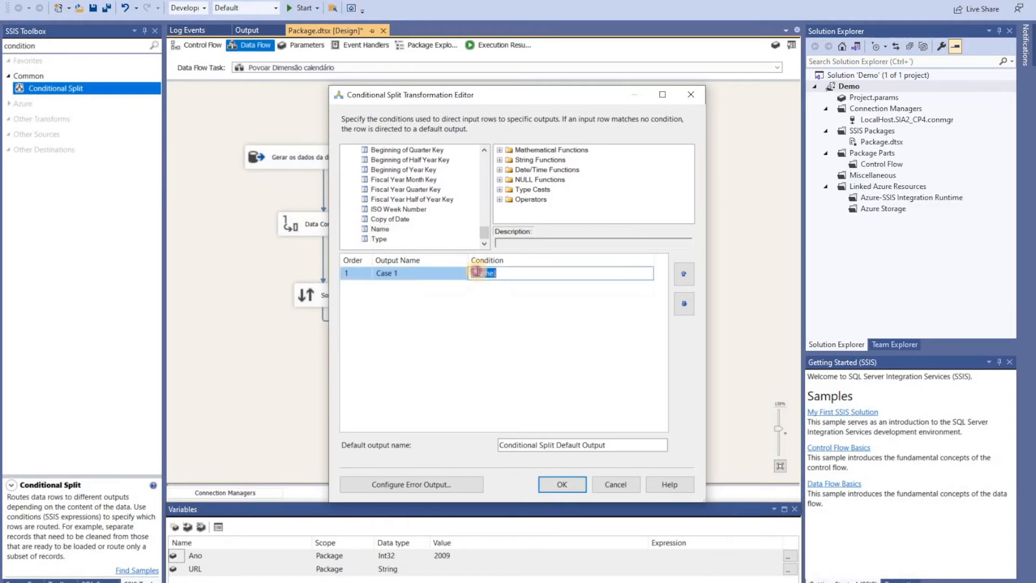
Step: Wrap the Case 1 condition in the ISNULL function so it reads ISNULL([Name]), and accept the split settings
{"action": "left_click", "coordinate": [500, 180]}
{"action": "scroll", "coordinate": [534, 199], "scroll_direction": "down", "scroll_amount": 5}
{"action": "scroll", "coordinate": [563, 206], "scroll_direction": "up", "scroll_amount": 5}
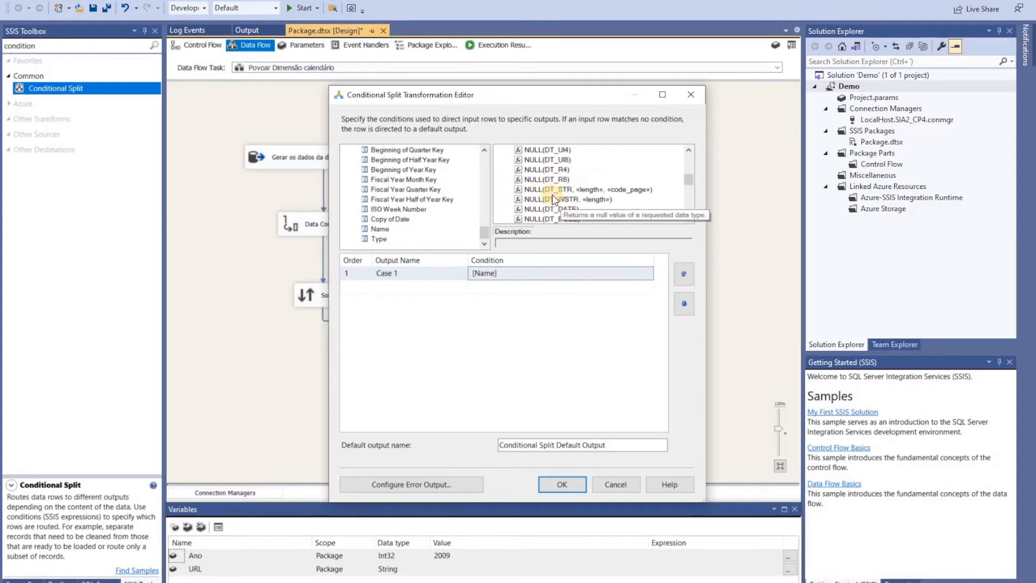
{"action": "left_click_drag", "start_coordinate": [561, 189], "coordinate": [471, 273]}
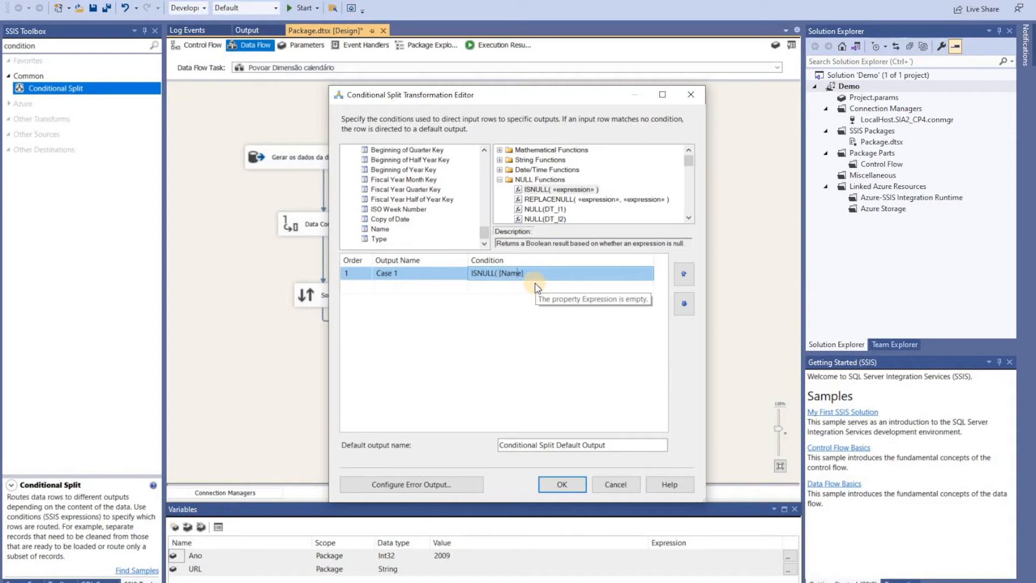
{"action": "type", "text": ")"}
{"action": "left_click", "coordinate": [544, 480]}
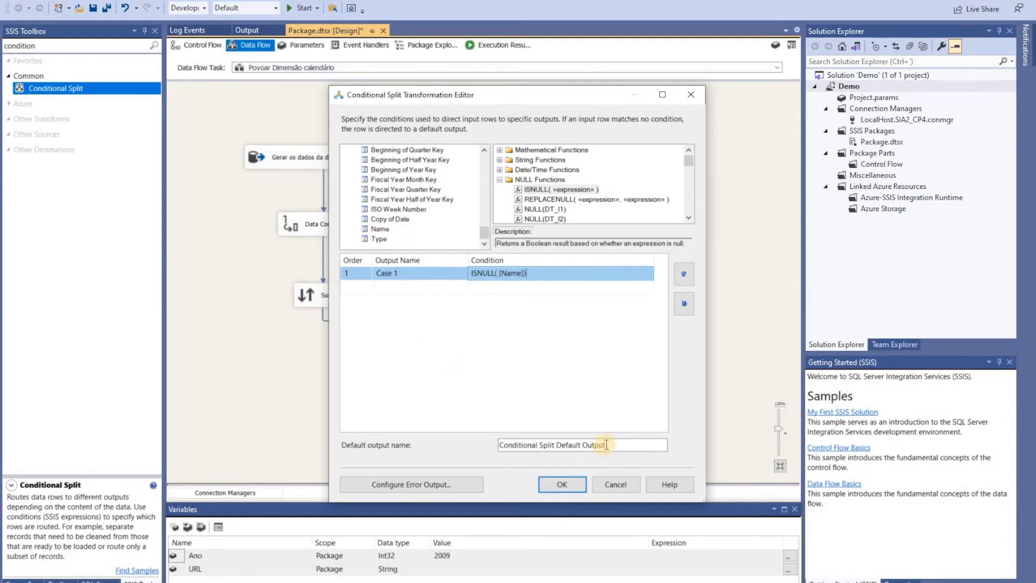
Step: Rename the Conditional Split as "Verificar se é feriado"
{"action": "left_click", "coordinate": [441, 411]}
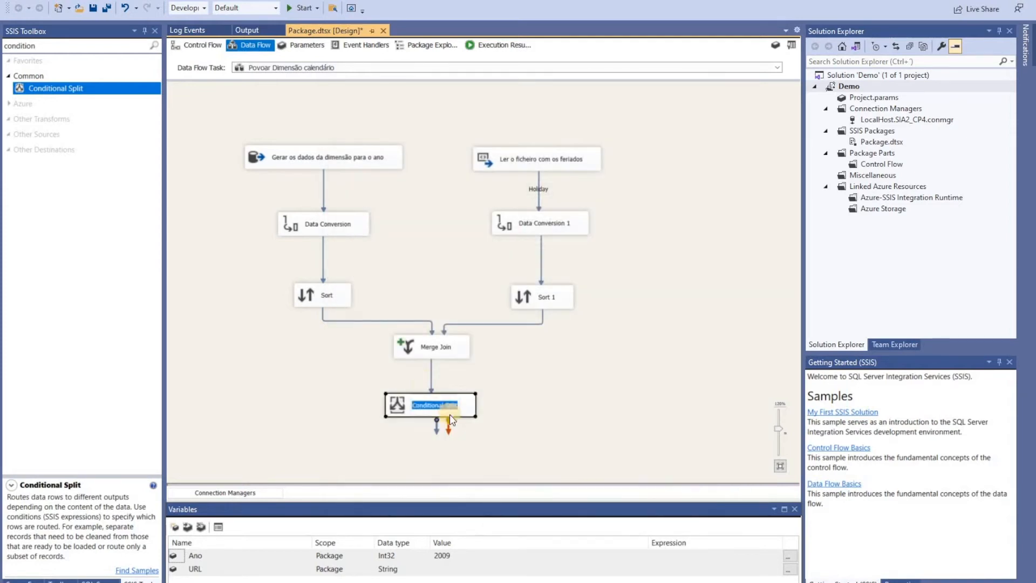
{"action": "type", "text": "Verificar se é feriado"}
{"action": "left_click", "coordinate": [527, 408]}
Step: Add two Derived Column transformations side by side below the split and name the left one "Flag Feriado equals 0"
{"action": "left_click", "coordinate": [154, 46]}
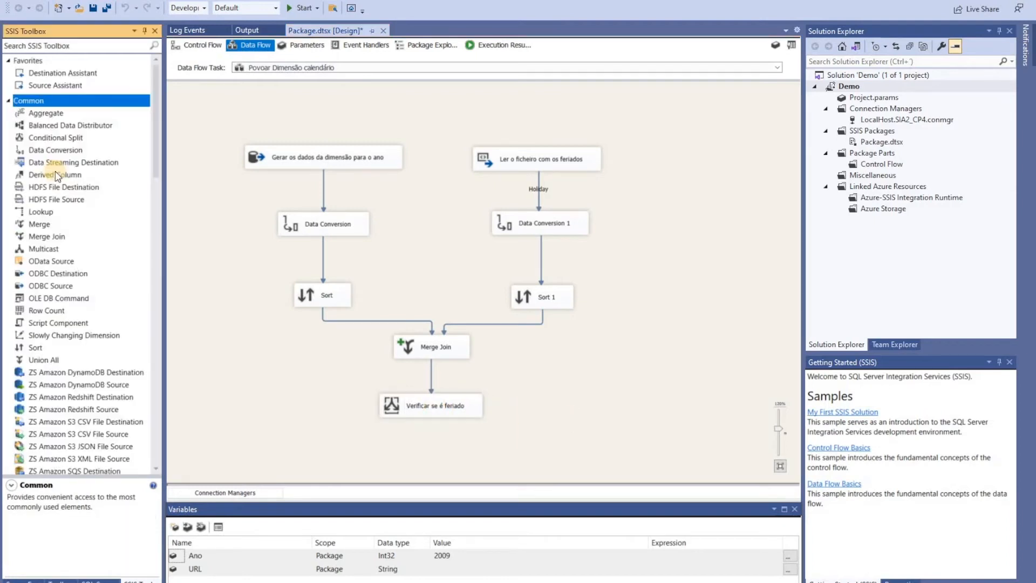
{"action": "left_click_drag", "start_coordinate": [56, 174], "coordinate": [291, 441]}
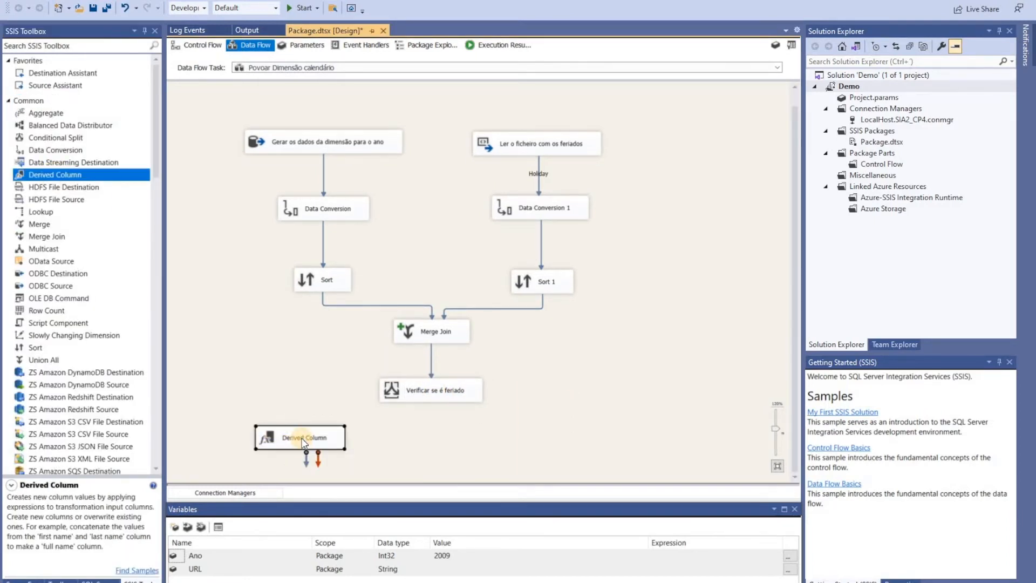
{"action": "left_click", "coordinate": [367, 425]}
{"action": "left_click", "coordinate": [311, 438]}
{"action": "type", "text": "Hol"}
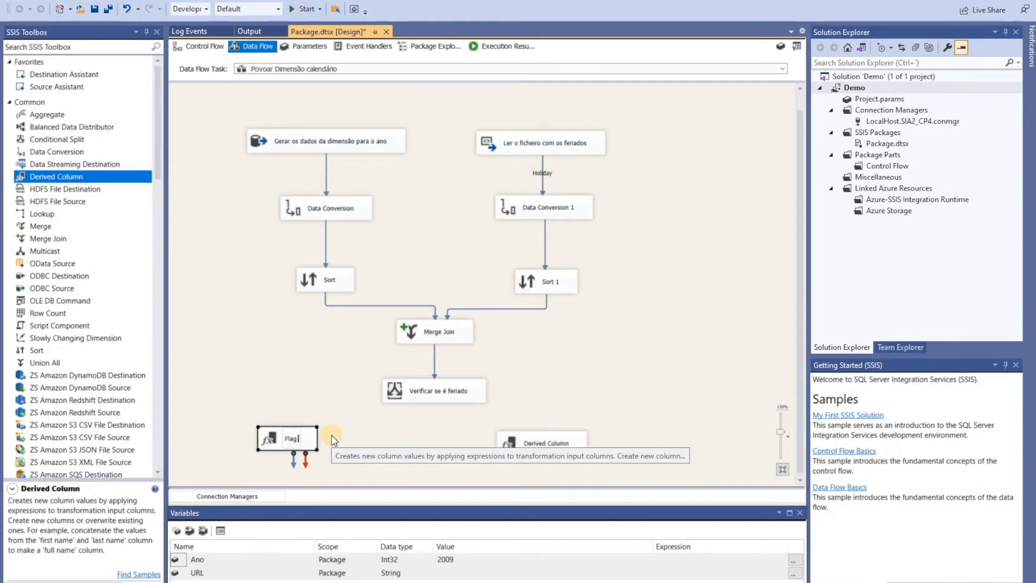
{"action": "type", "text": "equals 0"}
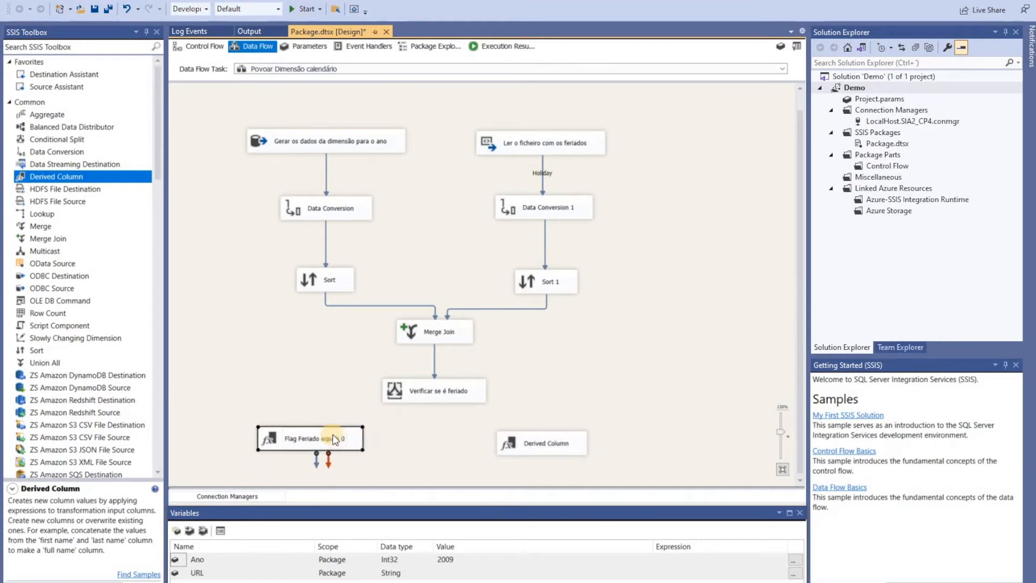
Step: Rename the right Derived Column transformation as "Flag Feriado igual a 1"
{"action": "left_click", "coordinate": [540, 442]}
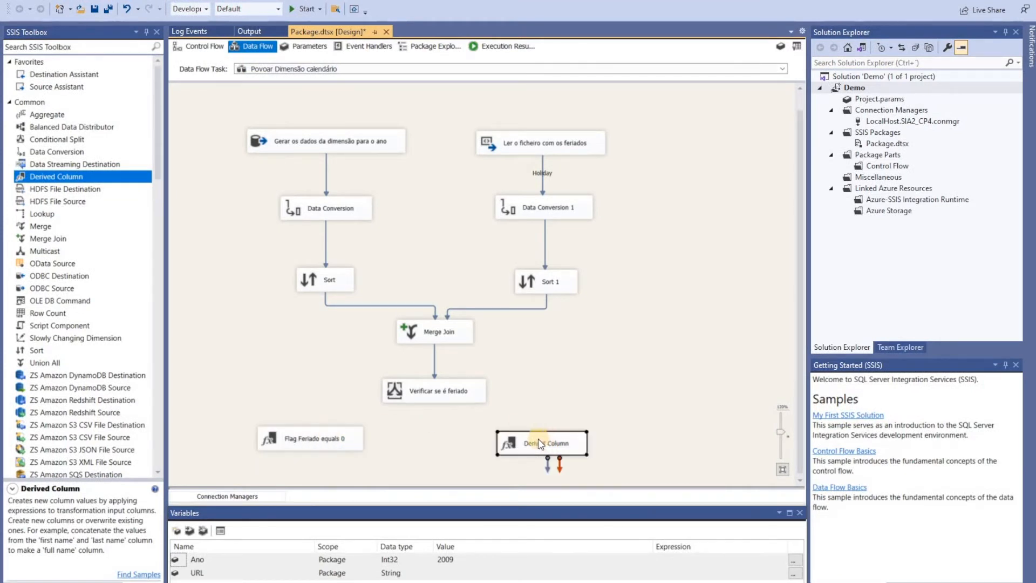
{"action": "key", "text": "F2"}
{"action": "type", "text": "Flag Fe"}
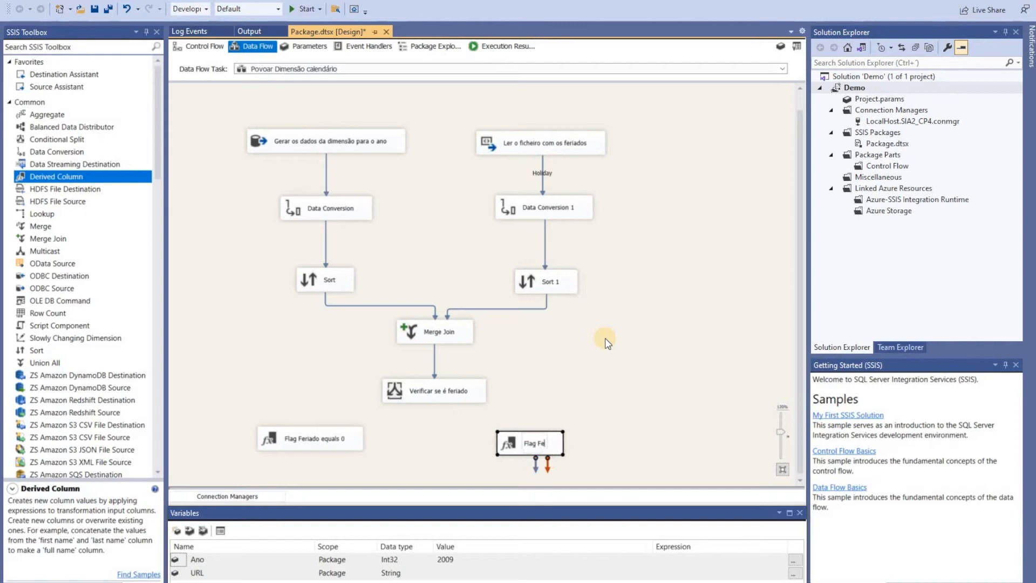
{"action": "type", "text": "riado igual"}
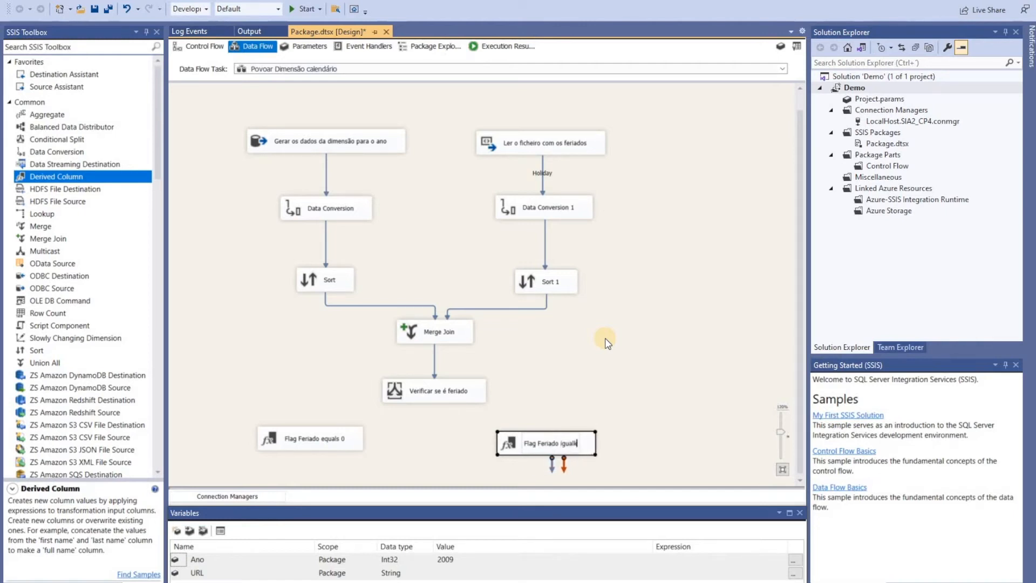
{"action": "type", "text": " a 1"}
Step: Rename the left Derived Column transformation as "Flag Feriado igual 0"
{"action": "left_click", "coordinate": [331, 438]}
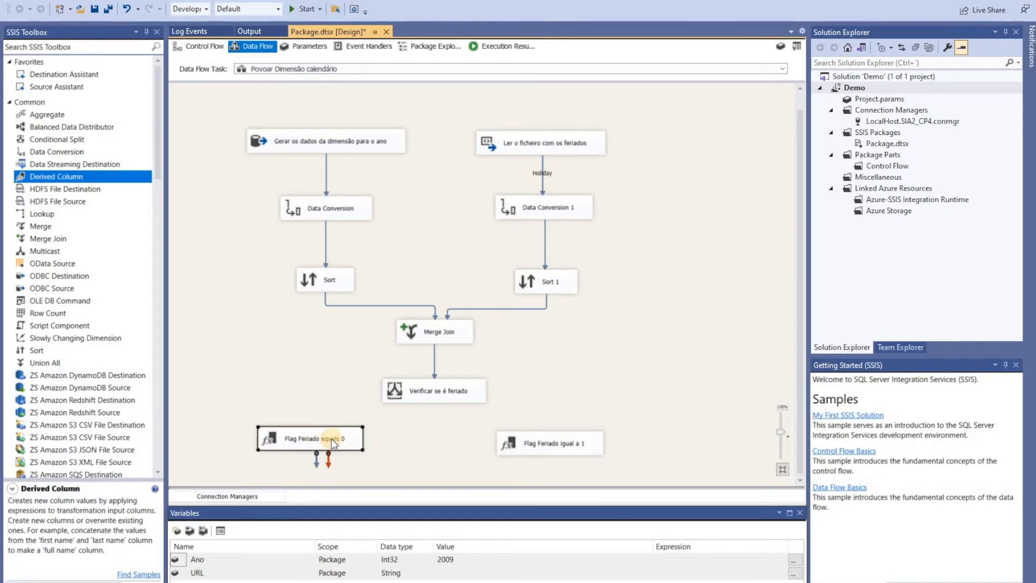
{"action": "key", "text": "BackSpace"}
{"action": "key", "text": "BackSpace"}
{"action": "key", "text": "BackSpace"}
{"action": "key", "text": "BackSpace"}
{"action": "key", "text": "BackSpace"}
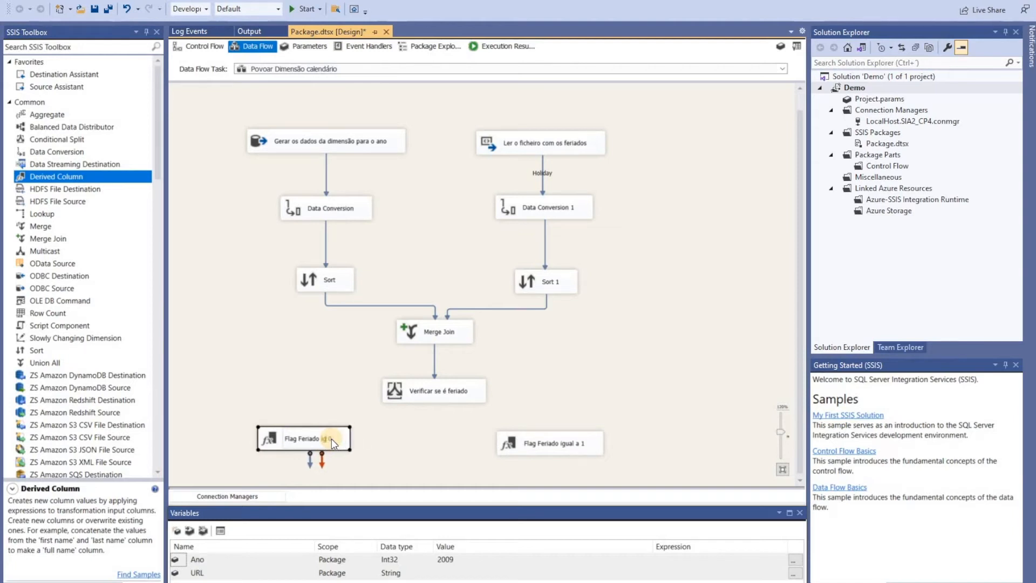
{"action": "type", "text": "igual 0"}
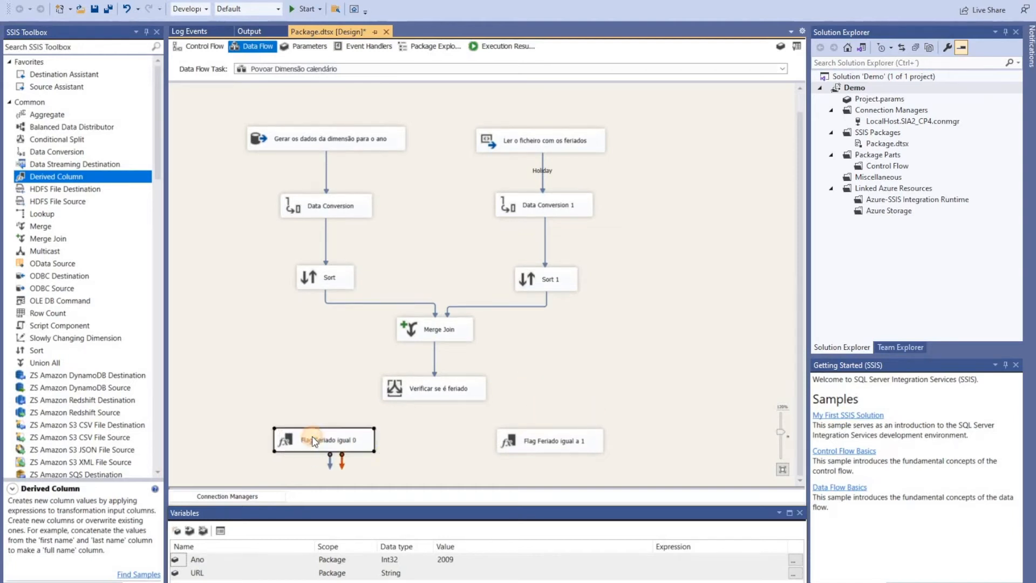
Step: Connect the split's Case 1 output to Flag Feriado igual 0 and its default output to Flag Feriado igual a 1
{"action": "left_click", "coordinate": [435, 391]}
{"action": "left_click_drag", "start_coordinate": [440, 405], "coordinate": [342, 441]}
{"action": "left_click", "coordinate": [521, 304]}
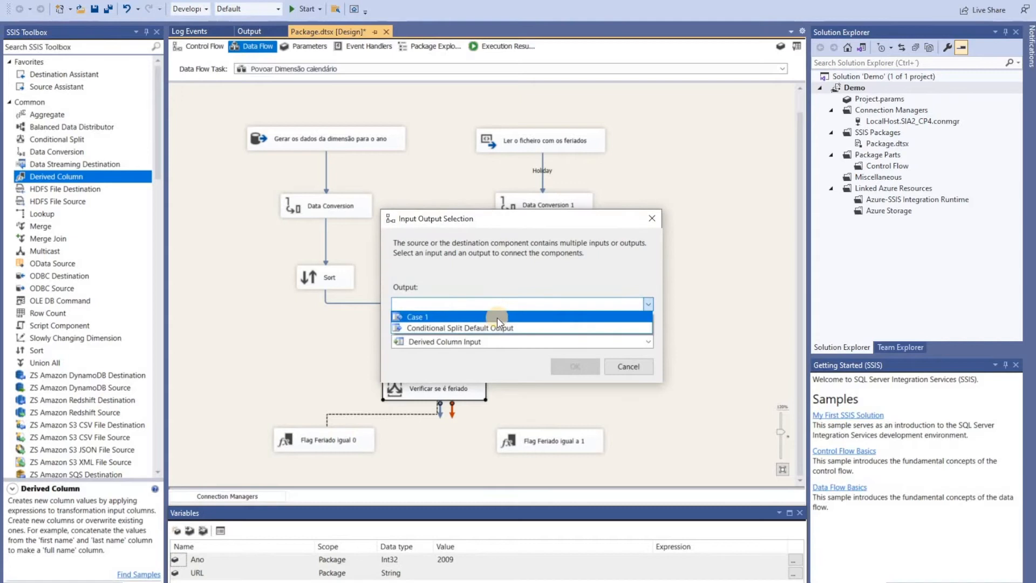
{"action": "left_click", "coordinate": [420, 322]}
{"action": "left_click", "coordinate": [571, 366]}
{"action": "left_click_drag", "start_coordinate": [439, 405], "coordinate": [499, 442]}
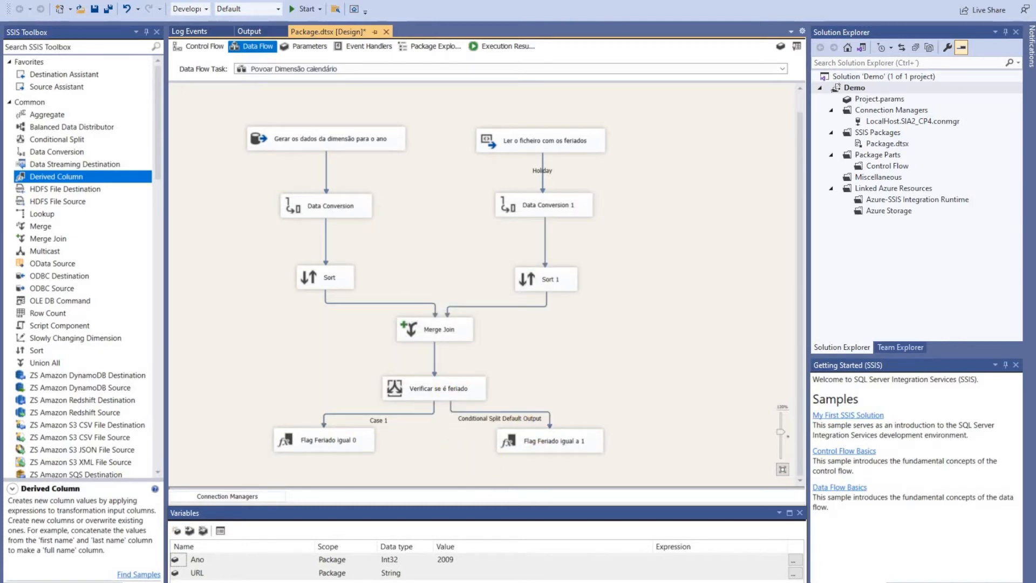
Step: Define a new derived column named flag_feriado in the Flag Feriado igual 0 transformation
{"action": "left_click", "coordinate": [486, 513]}
{"action": "left_click", "coordinate": [341, 439]}
{"action": "left_click", "coordinate": [637, 404]}
{"action": "left_click", "coordinate": [346, 441]}
{"action": "double_click", "coordinate": [345, 441]}
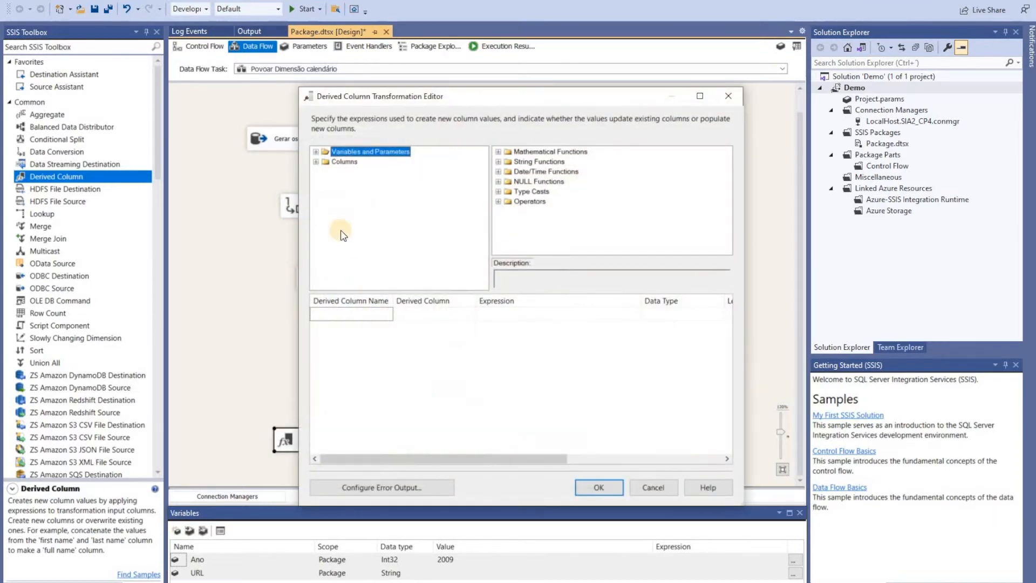
{"action": "left_click", "coordinate": [350, 314]}
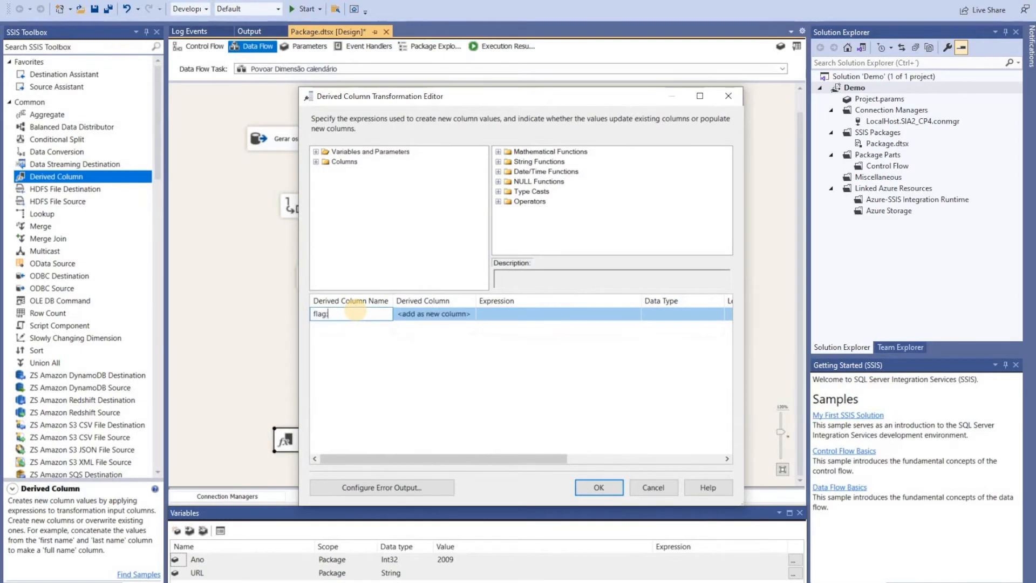
{"action": "left_click", "coordinate": [522, 314]}
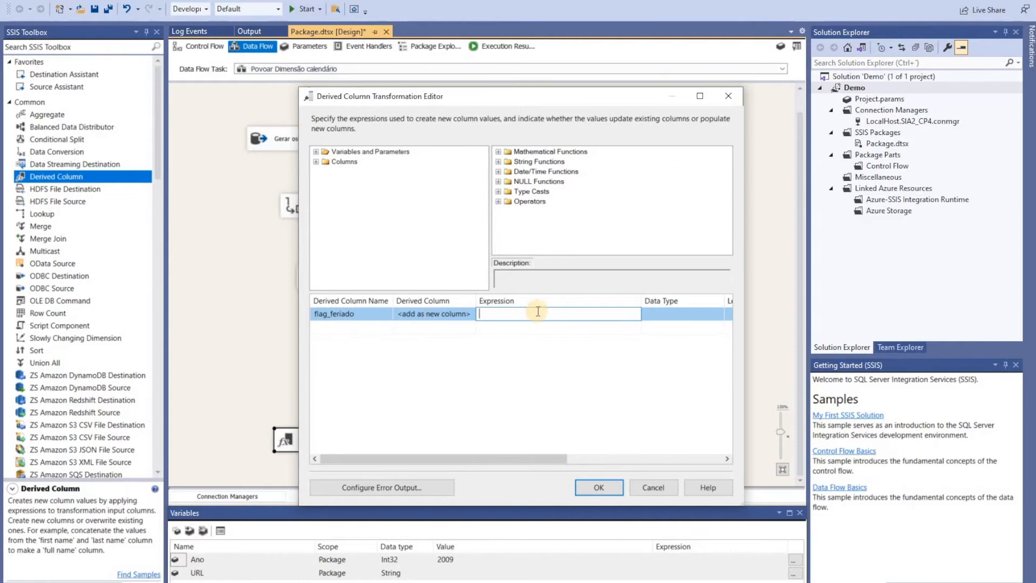
{"action": "left_click", "coordinate": [598, 486]}
Step: Add a derived column named flag_feriado with the expression 1 to the Flag Feriado igual a 1 transformation
{"action": "double_click", "coordinate": [566, 437]}
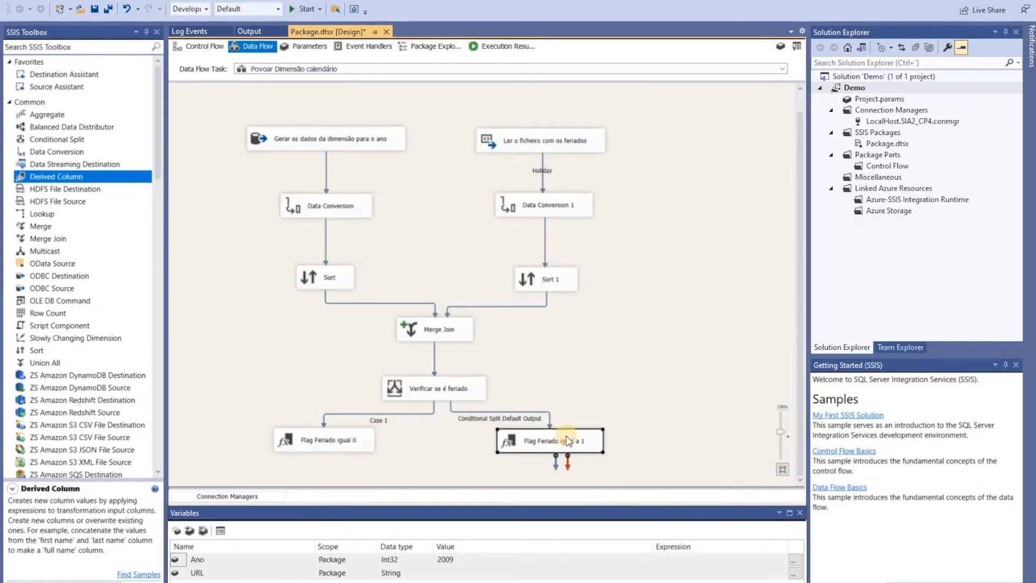
{"action": "type", "text": "flag_feriado"}
{"action": "left_click", "coordinate": [520, 316]}
{"action": "type", "text": "1"}
{"action": "left_click", "coordinate": [600, 486]}
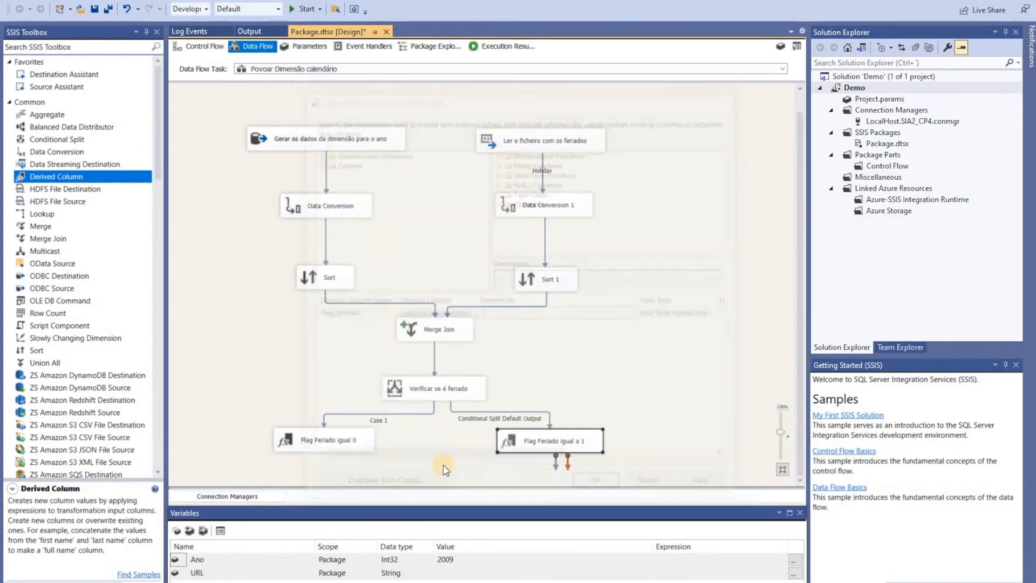
{"action": "left_click", "coordinate": [613, 384]}
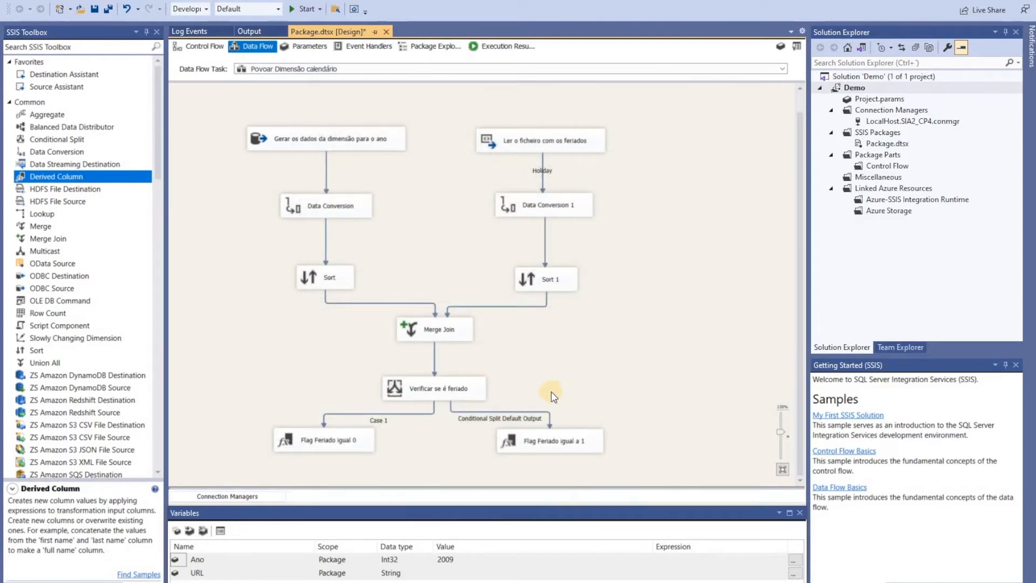
Step: Add a Union All transformation below the two flag transformations and connect both of their outputs to it
{"action": "left_click", "coordinate": [38, 47]}
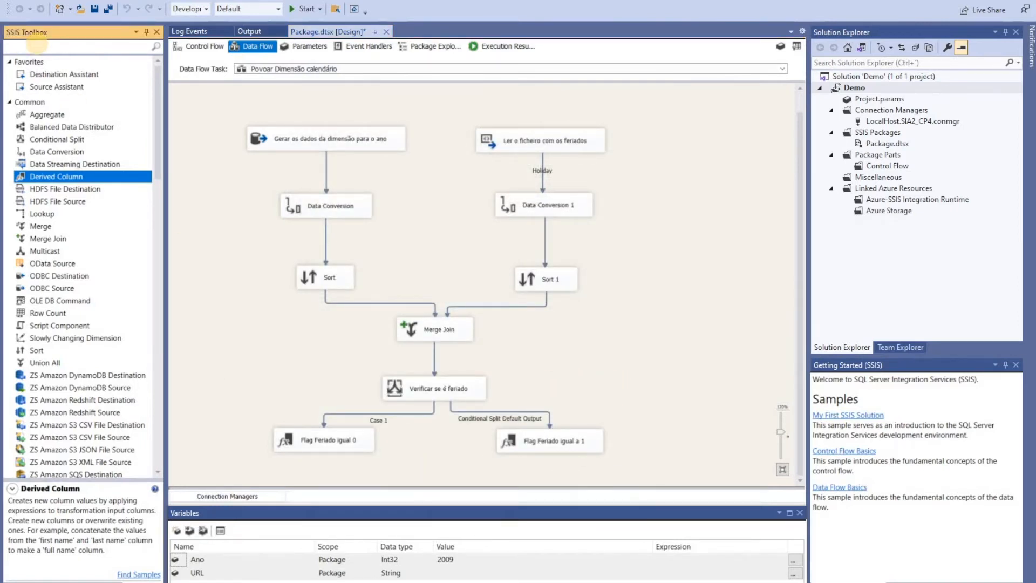
{"action": "type", "text": "union"}
{"action": "left_click_drag", "start_coordinate": [45, 90], "coordinate": [418, 462]}
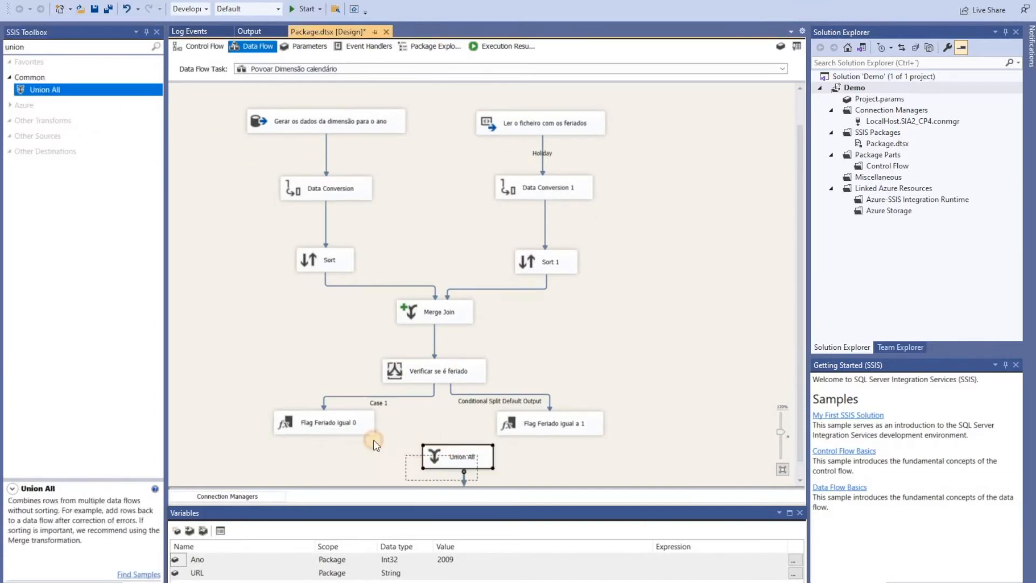
{"action": "left_click", "coordinate": [330, 418]}
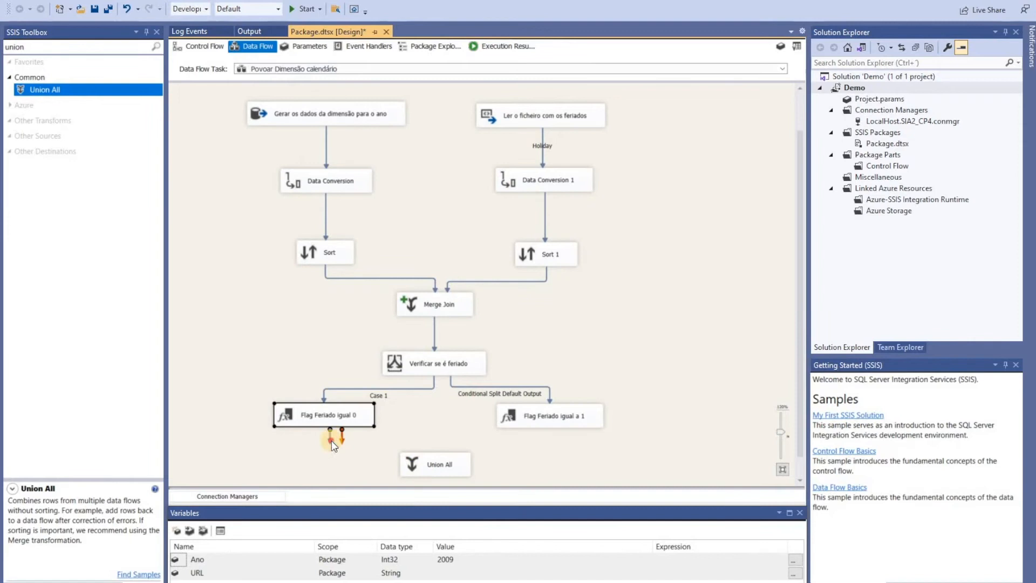
{"action": "left_click_drag", "start_coordinate": [331, 440], "coordinate": [434, 463]}
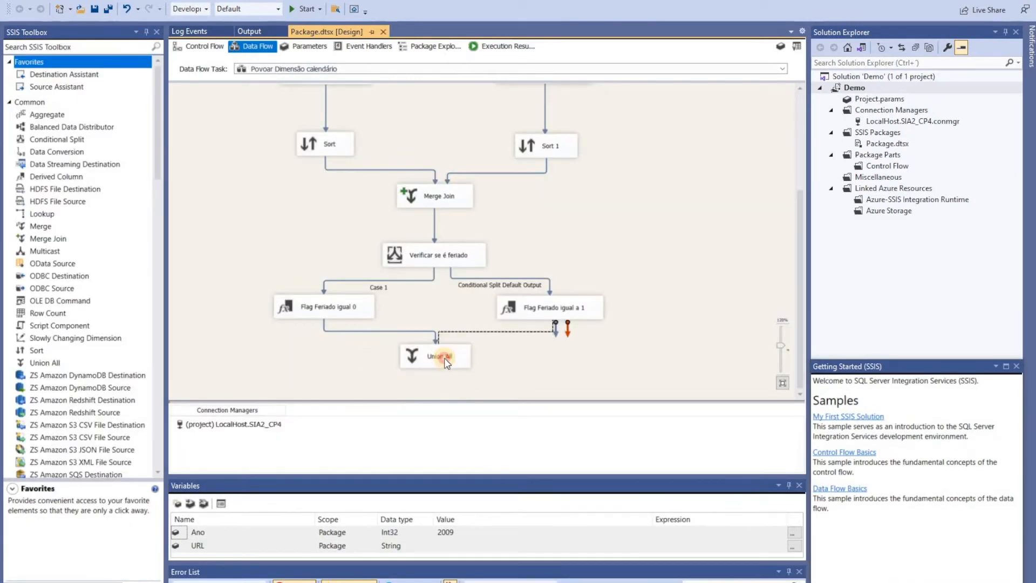
{"action": "left_click", "coordinate": [448, 360]}
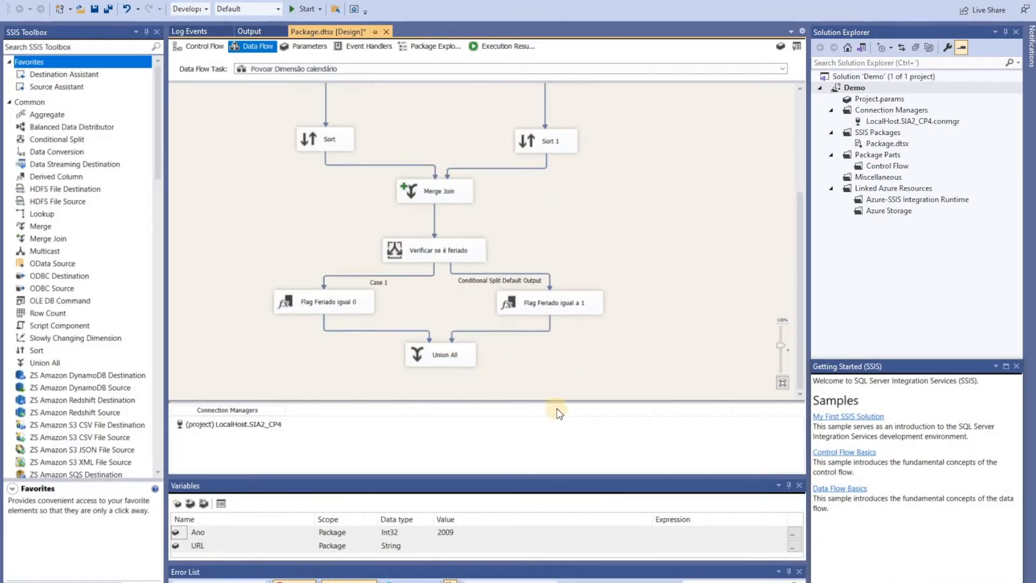
Step: Add a Lookup transformation to the data flow directly below Union All
{"action": "left_click", "coordinate": [70, 47]}
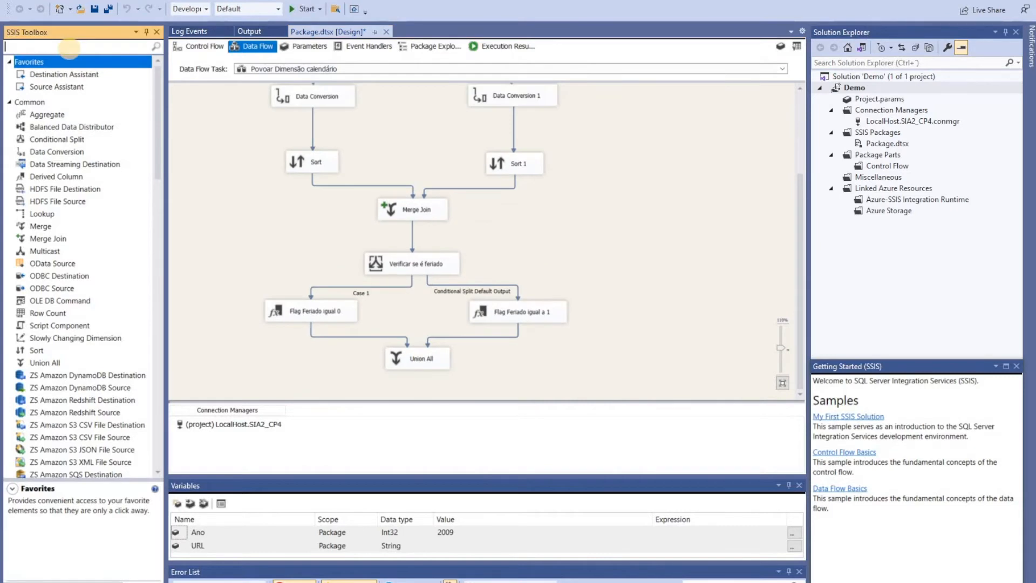
{"action": "type", "text": "look"}
{"action": "left_click_drag", "start_coordinate": [42, 90], "coordinate": [423, 375]}
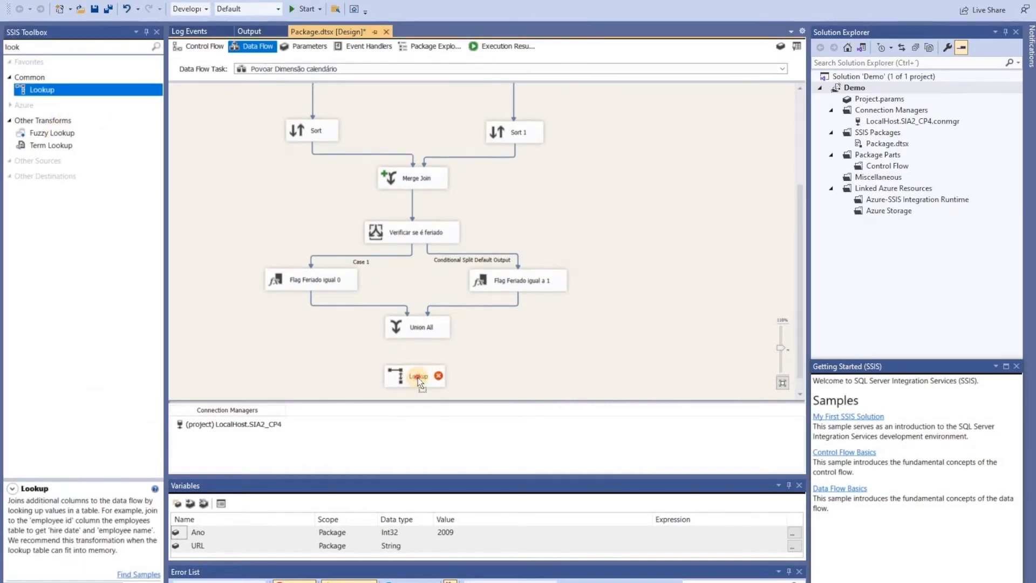
{"action": "left_click_drag", "start_coordinate": [422, 376], "coordinate": [417, 376]}
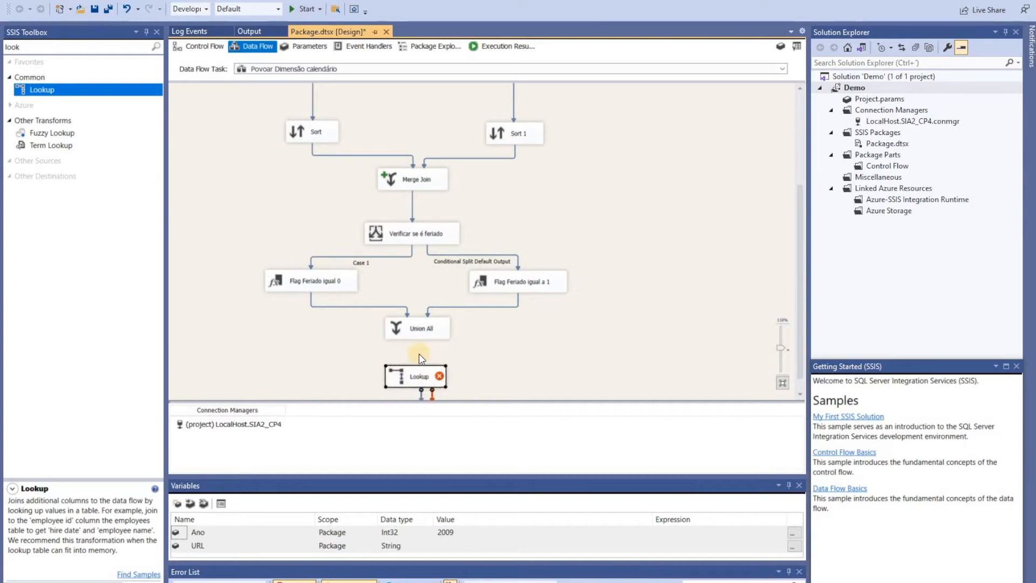
Step: Switch to SQL Server Management Studio and browse to the tables of the SIA2_CP4 database
{"action": "key", "text": "alt+Tab"}
{"action": "left_click_drag", "start_coordinate": [384, 451], "coordinate": [384, 241]}
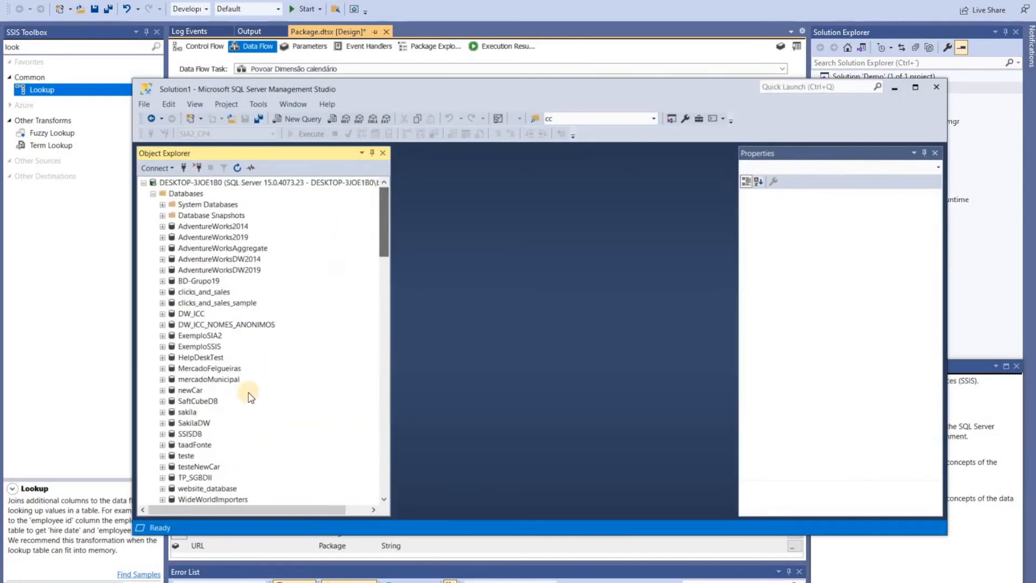
{"action": "scroll", "coordinate": [267, 384], "scroll_direction": "down", "scroll_amount": 7}
{"action": "left_click", "coordinate": [181, 411]}
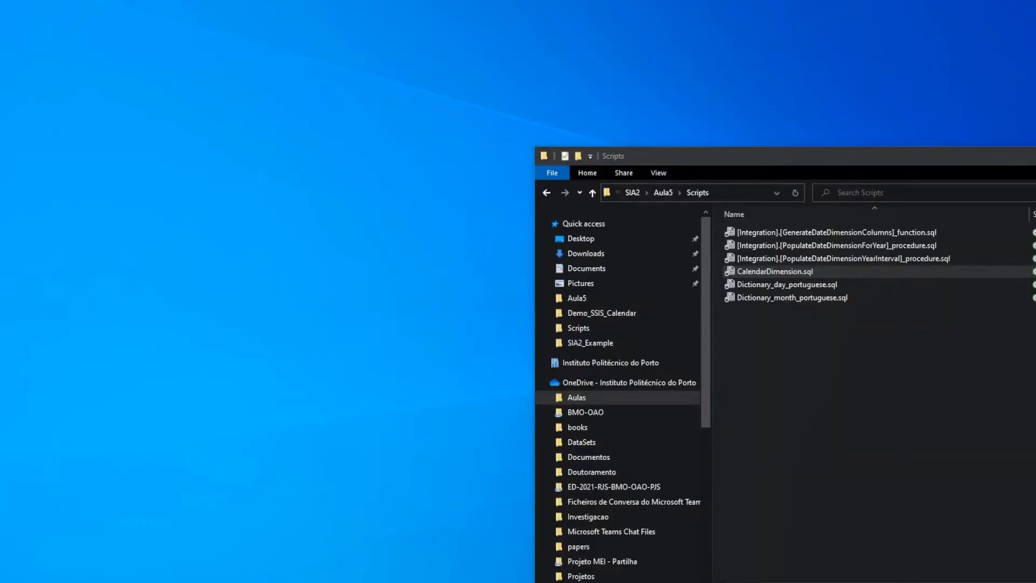
Step: Open Dictionary_day_portuguese.sql from the Scripts folder in Management Studio and try to run it against SIA2_CP4
{"action": "key", "text": "alt+Tab"}
{"action": "left_click_drag", "start_coordinate": [810, 287], "coordinate": [485, 309]}
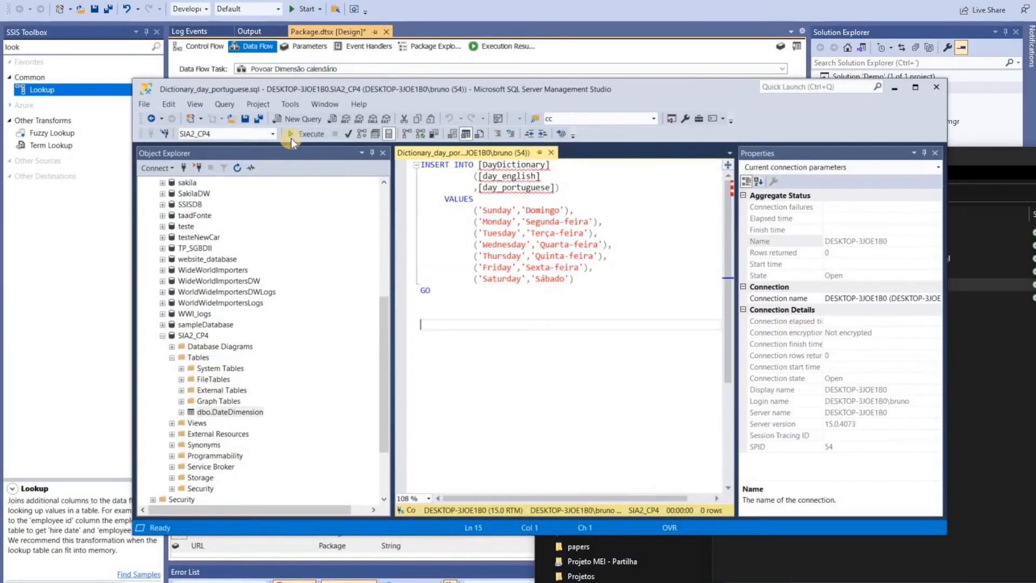
{"action": "key", "text": "alt+Tab"}
{"action": "key", "text": "alt+Tab"}
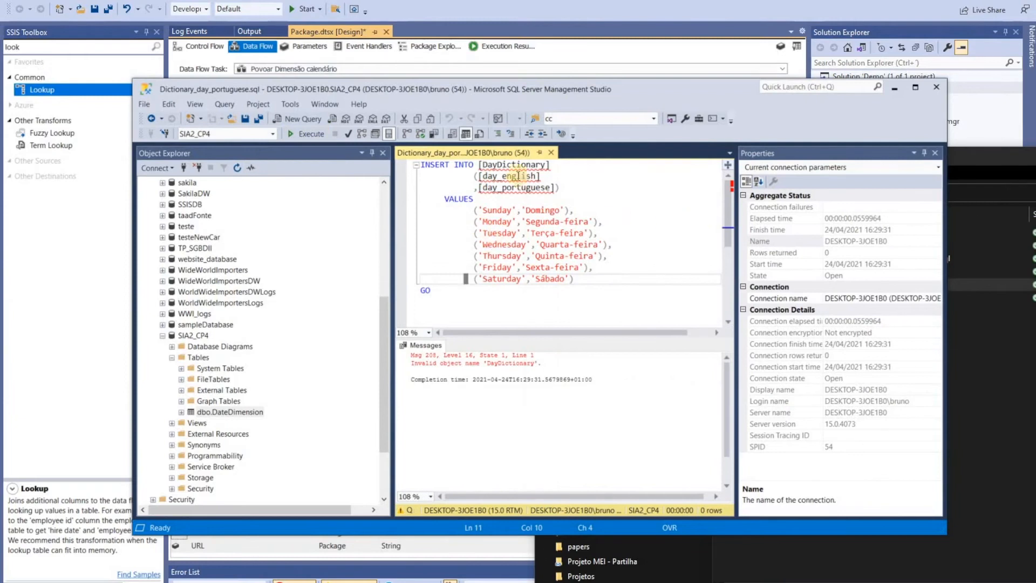
{"action": "key", "text": "alt+Tab"}
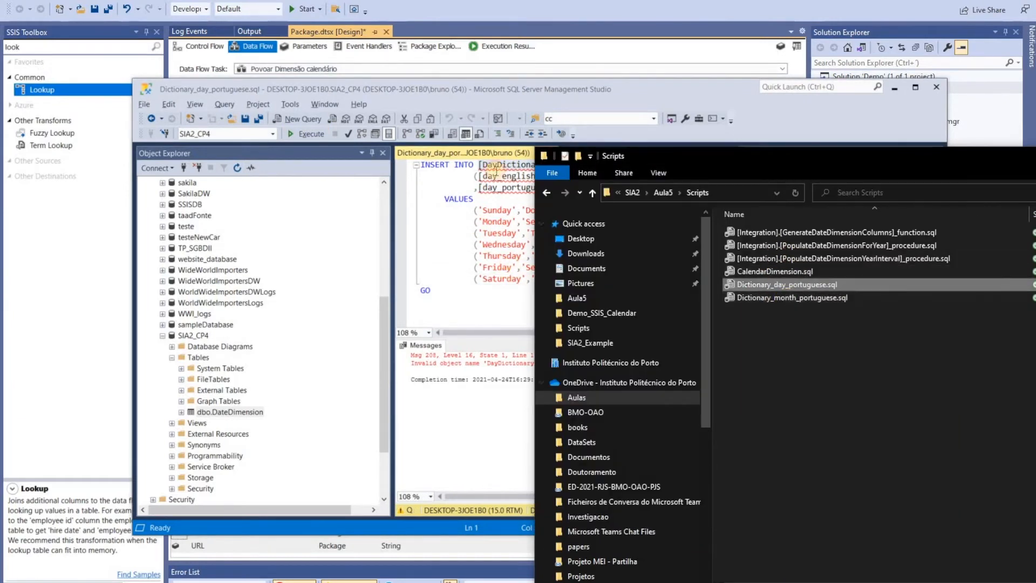
{"action": "left_click", "coordinate": [502, 267]}
Step: Start a new table in SIA2_CP4 with a first column named day_english, reusing the column name from the day script
{"action": "right_click", "coordinate": [196, 356]}
{"action": "mouse_move", "coordinate": [226, 362]}
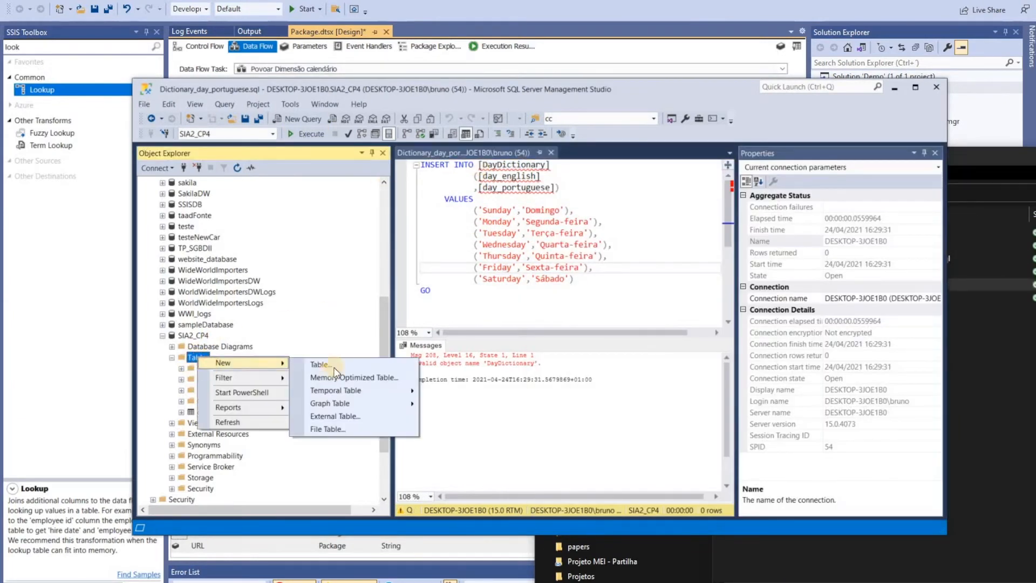
{"action": "left_click", "coordinate": [315, 363]}
{"action": "left_click", "coordinate": [578, 151]}
{"action": "left_click_drag", "start_coordinate": [479, 175], "coordinate": [539, 176]}
{"action": "key", "text": "ctrl+c"}
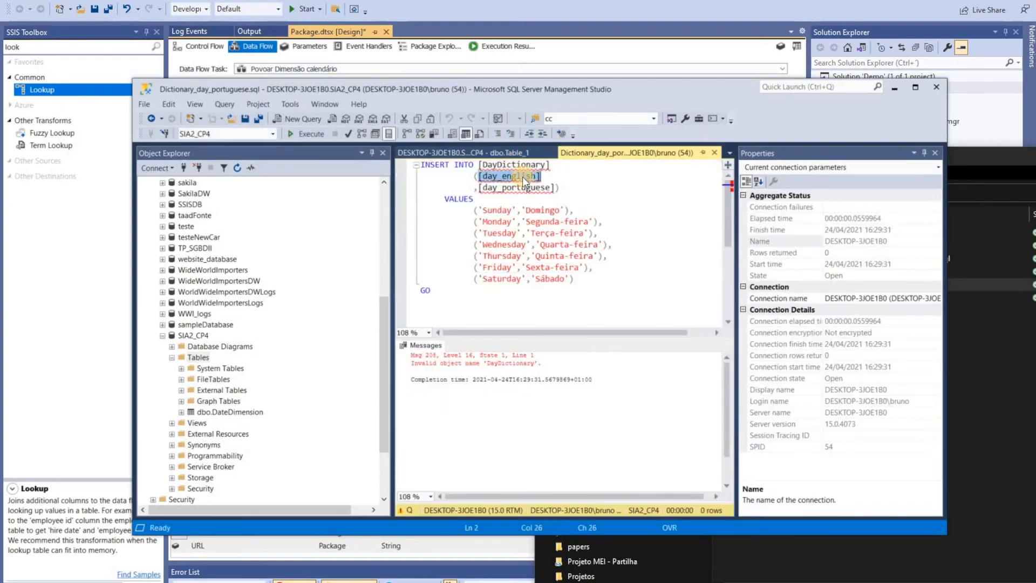
{"action": "left_click", "coordinate": [491, 153]}
{"action": "left_click", "coordinate": [464, 178]}
{"action": "key", "text": "ctrl+v"}
{"action": "key", "text": "BackSpace"}
{"action": "left_click", "coordinate": [412, 179]}
{"action": "key", "text": "Delete"}
Step: Add a second column named day_portuguese to the new table, copying its name from the day script
{"action": "left_click", "coordinate": [564, 155]}
{"action": "double_click", "coordinate": [522, 187]}
{"action": "key", "text": "ctrl+c"}
{"action": "left_click", "coordinate": [483, 154]}
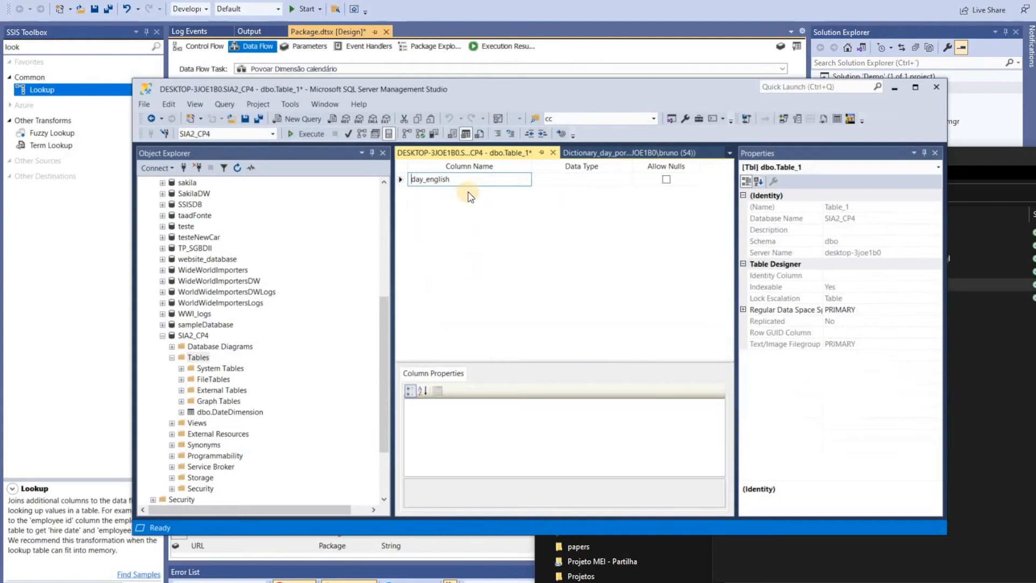
{"action": "left_click", "coordinate": [467, 193]}
{"action": "left_click", "coordinate": [467, 192]}
{"action": "key", "text": "ctrl+v"}
Step: Set the data type of the day_english column to varchar(10), checking the day names in the script
{"action": "left_click", "coordinate": [572, 180]}
{"action": "type", "text": "va"}
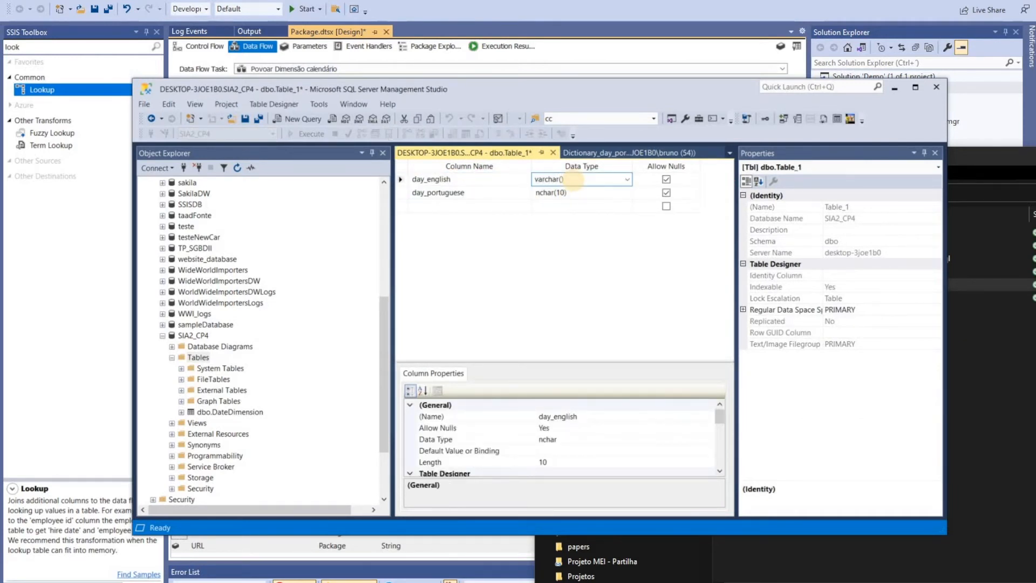
{"action": "left_click", "coordinate": [593, 153]}
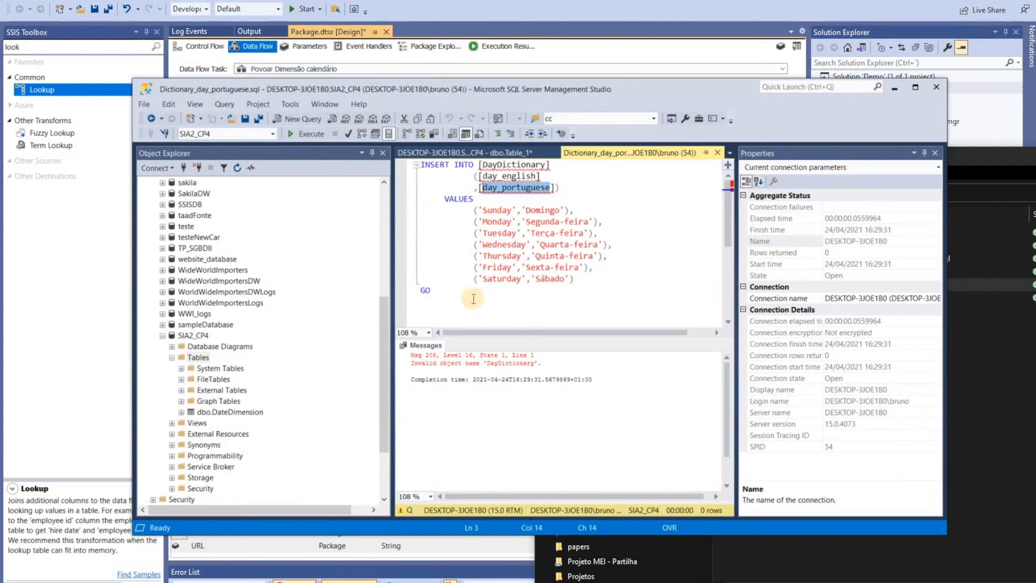
{"action": "left_click", "coordinate": [463, 152]}
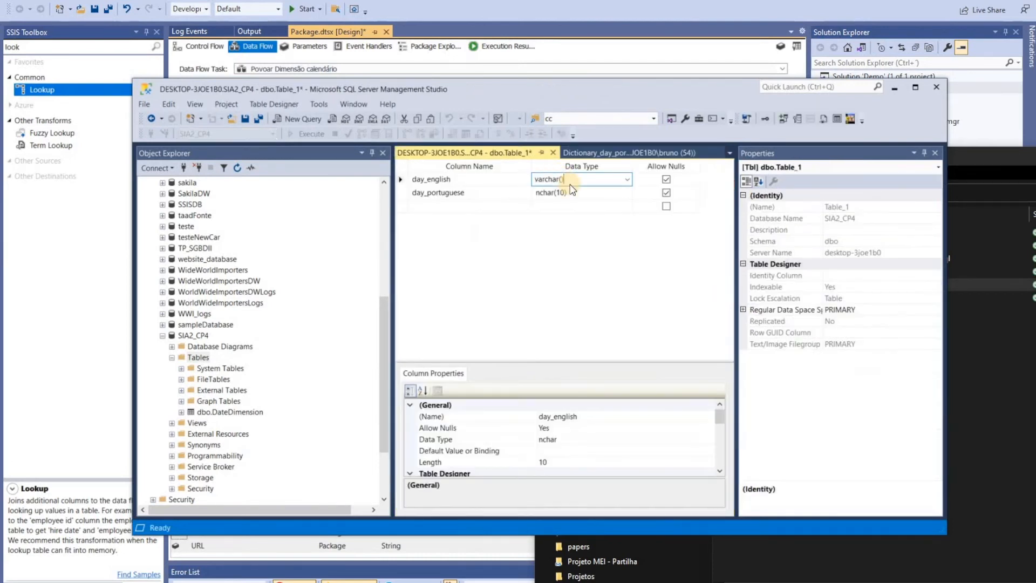
{"action": "left_click", "coordinate": [626, 153]}
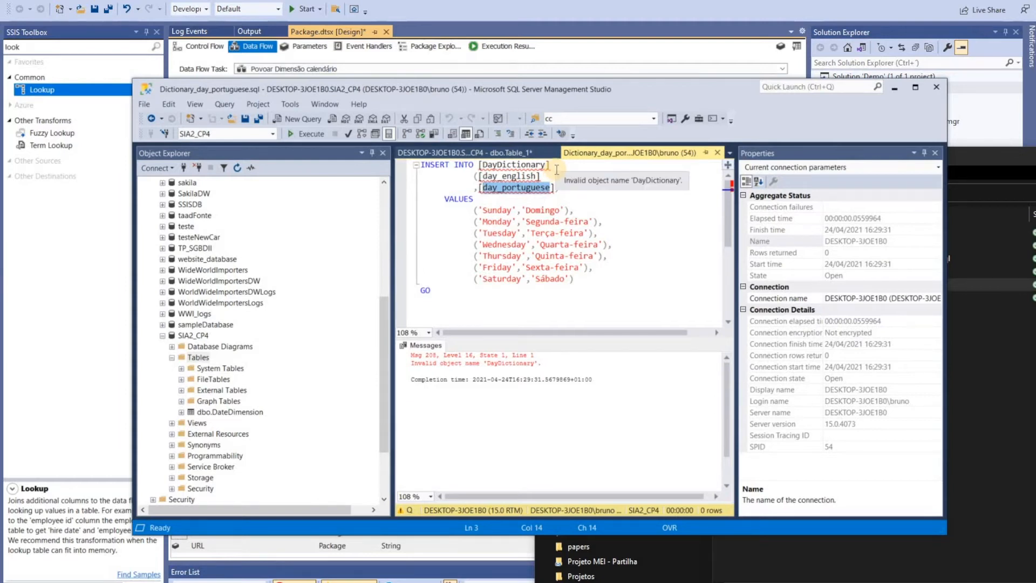
{"action": "left_click", "coordinate": [464, 152]}
Step: Set the data type of the day_portuguese column to varchar(15), keeping day_english as varchar(10)
{"action": "left_click", "coordinate": [563, 193]}
{"action": "key", "text": "BackSpace"}
{"action": "type", "text": "5"}
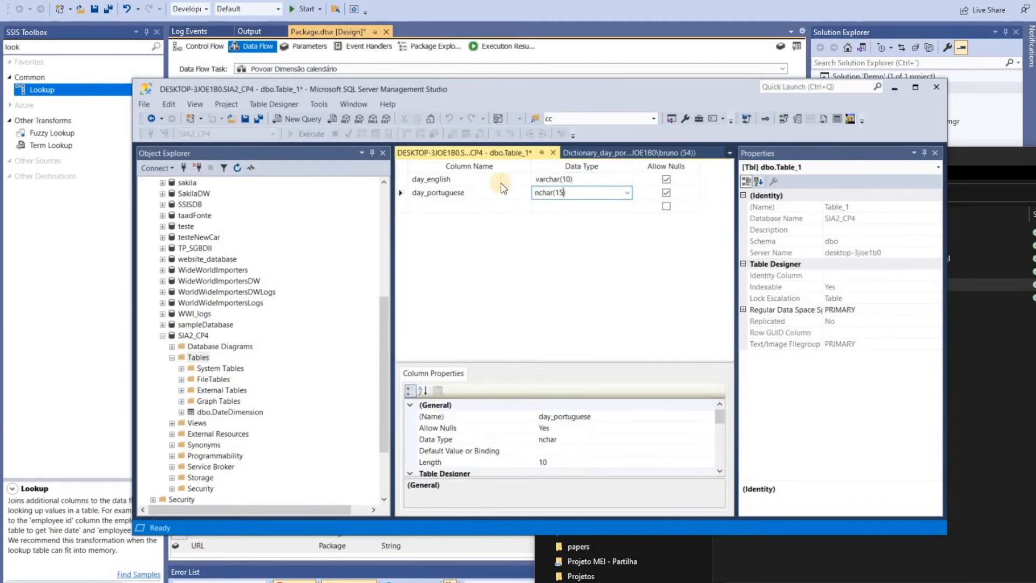
{"action": "key", "text": "BackSpace"}
{"action": "type", "text": "varch"}
{"action": "key", "text": "BackSpace"}
{"action": "left_click", "coordinate": [537, 179]}
{"action": "type", "text": "n"}
{"action": "left_click", "coordinate": [537, 196]}
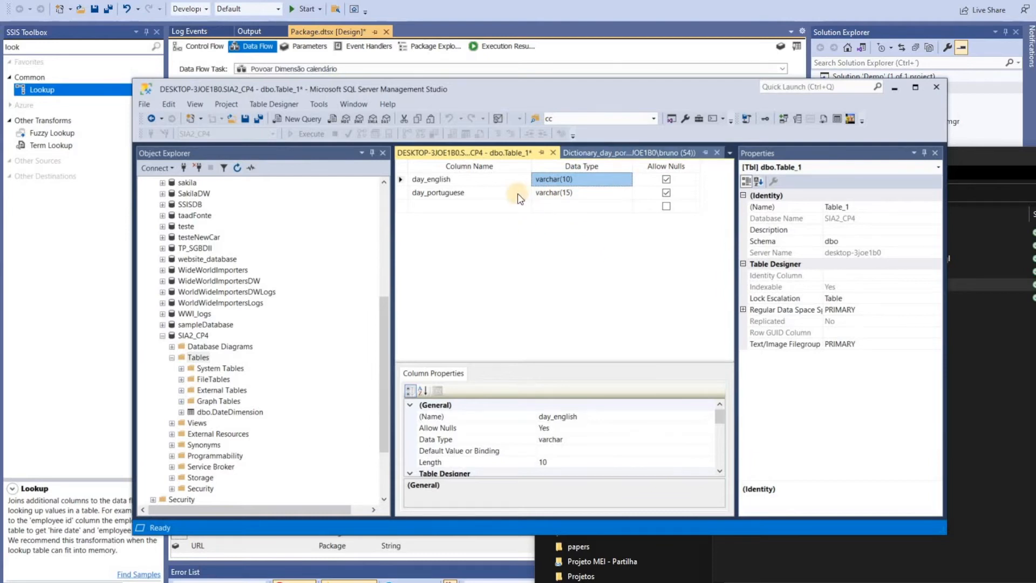
Step: Copy the table name from the day script's INSERT statement and save the new table as DayDictionary
{"action": "left_click", "coordinate": [620, 153]}
{"action": "double_click", "coordinate": [513, 165]}
{"action": "left_click_drag", "start_coordinate": [541, 163], "coordinate": [486, 163]}
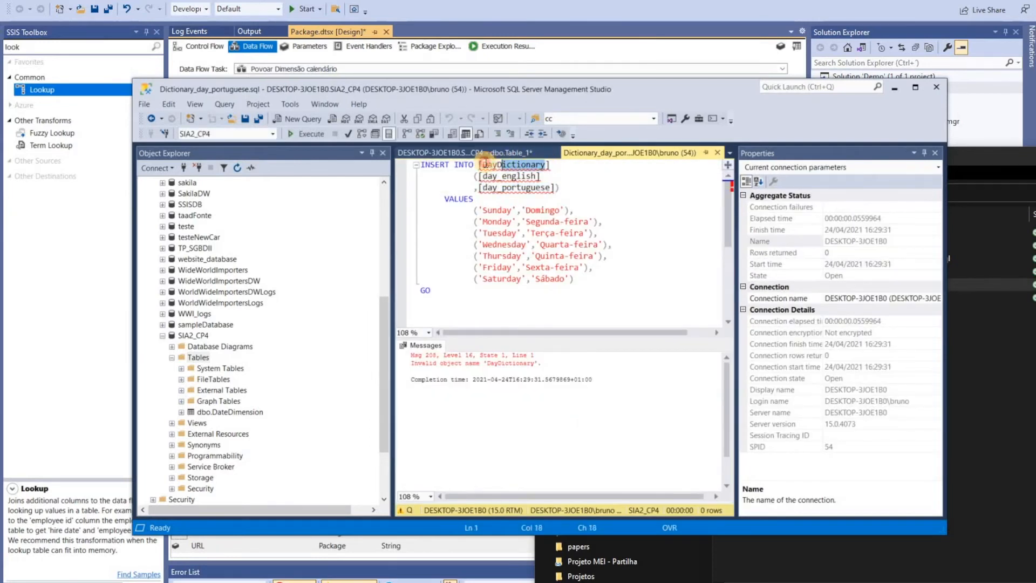
{"action": "left_click", "coordinate": [493, 153]}
{"action": "key", "text": "ctrl+s"}
{"action": "key", "text": "ctrl+v"}
{"action": "left_click", "coordinate": [535, 324]}
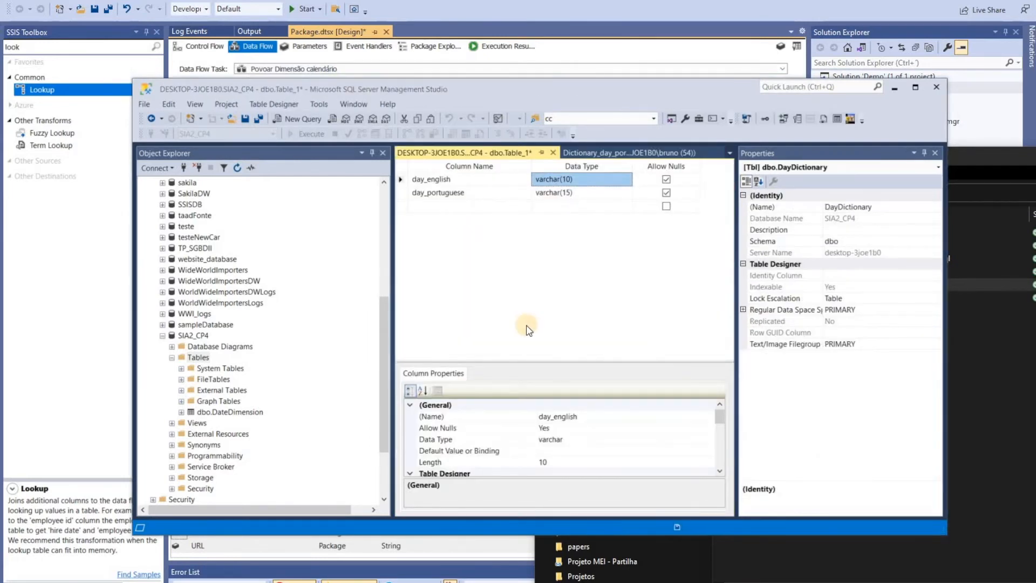
Step: Make day_english and day_portuguese the composite primary key of the DayDictionary table and save it
{"action": "left_click", "coordinate": [406, 196], "text": "shift"}
{"action": "right_click", "coordinate": [406, 195]}
{"action": "left_click", "coordinate": [422, 203]}
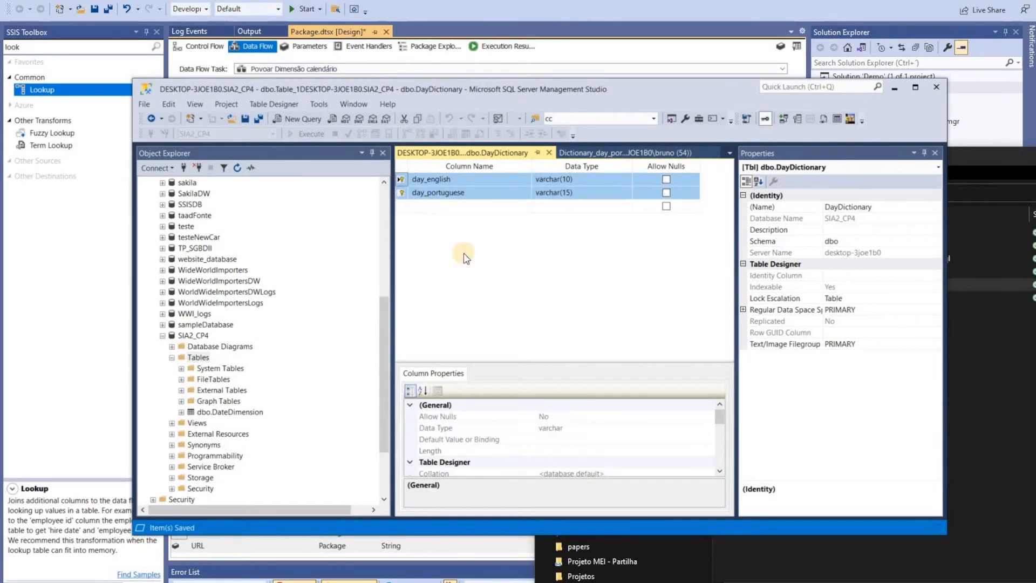
Step: Open the Dictionary_month_portuguese.sql script from the Scripts folder in Management Studio
{"action": "left_click", "coordinate": [583, 153]}
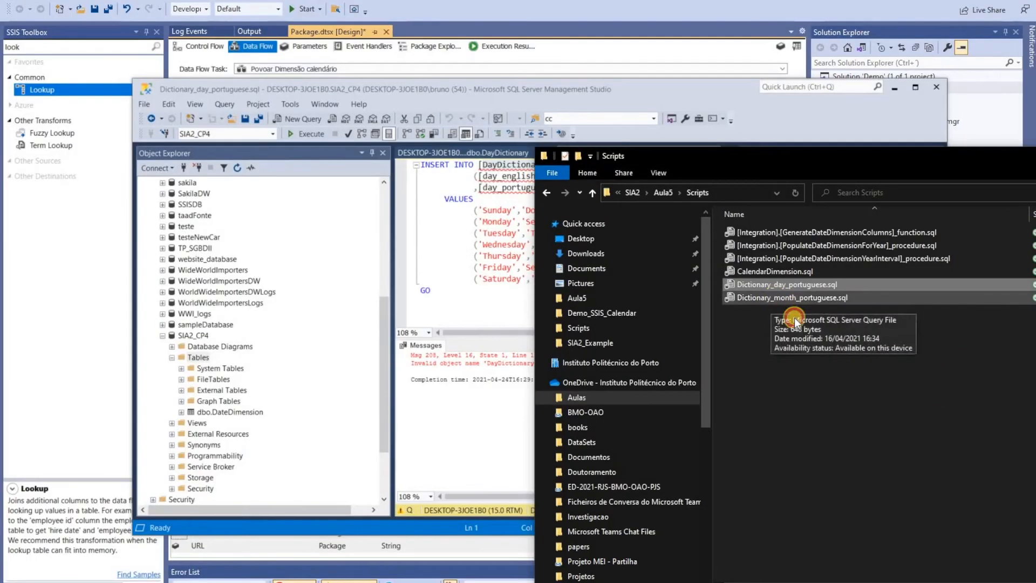
{"action": "double_click", "coordinate": [793, 298]}
{"action": "left_click", "coordinate": [507, 210]}
Step: Create a new table in SIA2_CP4 with columns month_english and month_portuguese, taking the names from the month script
{"action": "right_click", "coordinate": [197, 356]}
{"action": "mouse_move", "coordinate": [256, 365]}
{"action": "left_click", "coordinate": [316, 363]}
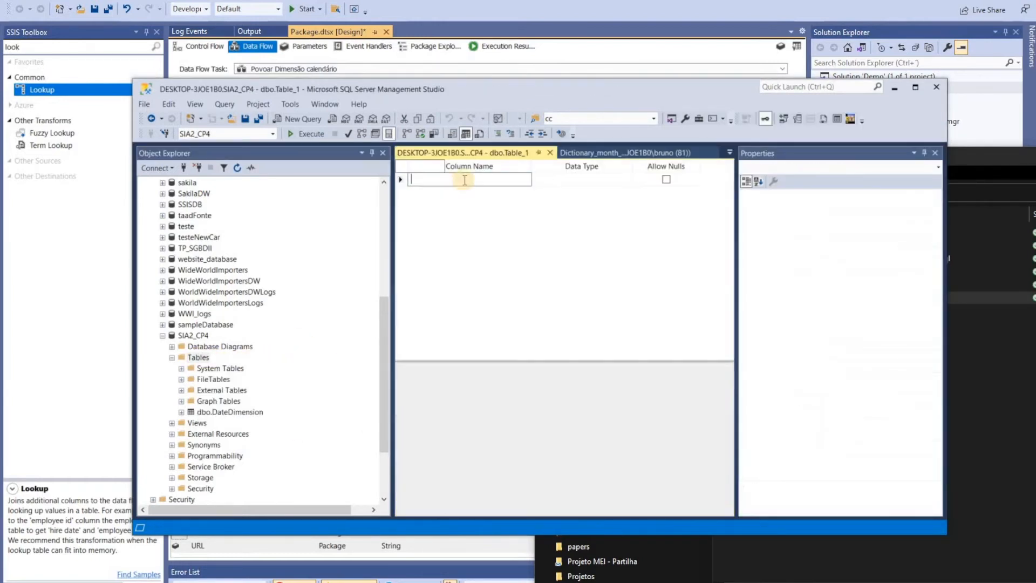
{"action": "left_click", "coordinate": [599, 153]}
{"action": "double_click", "coordinate": [493, 222]}
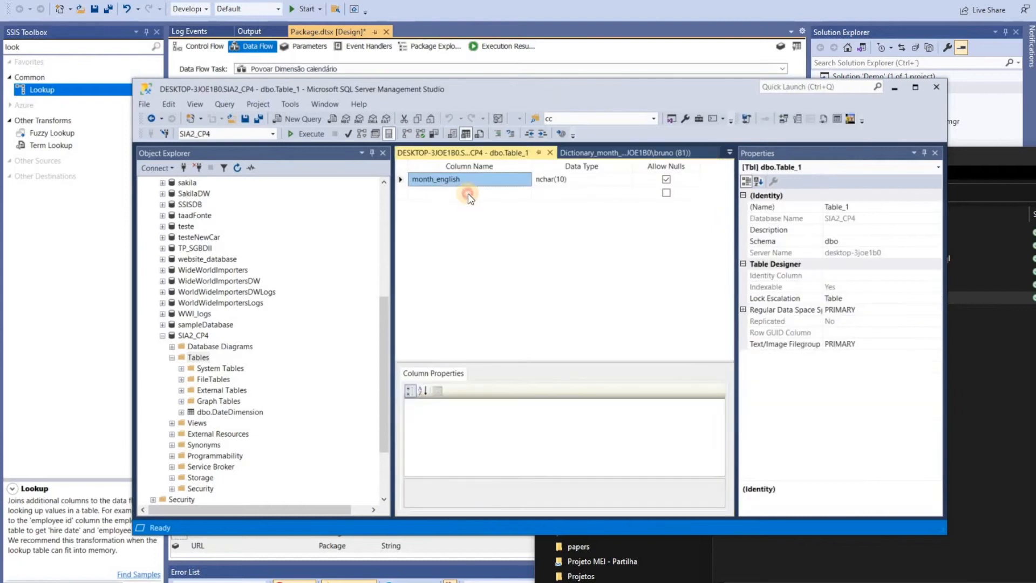
{"action": "key", "text": "ctrl+v"}
Step: Set month_english and month_portuguese together as the new table's primary key
{"action": "left_click", "coordinate": [405, 180]}
{"action": "left_click", "coordinate": [403, 193], "text": "ctrl"}
{"action": "right_click", "coordinate": [403, 192]}
{"action": "left_click", "coordinate": [443, 200]}
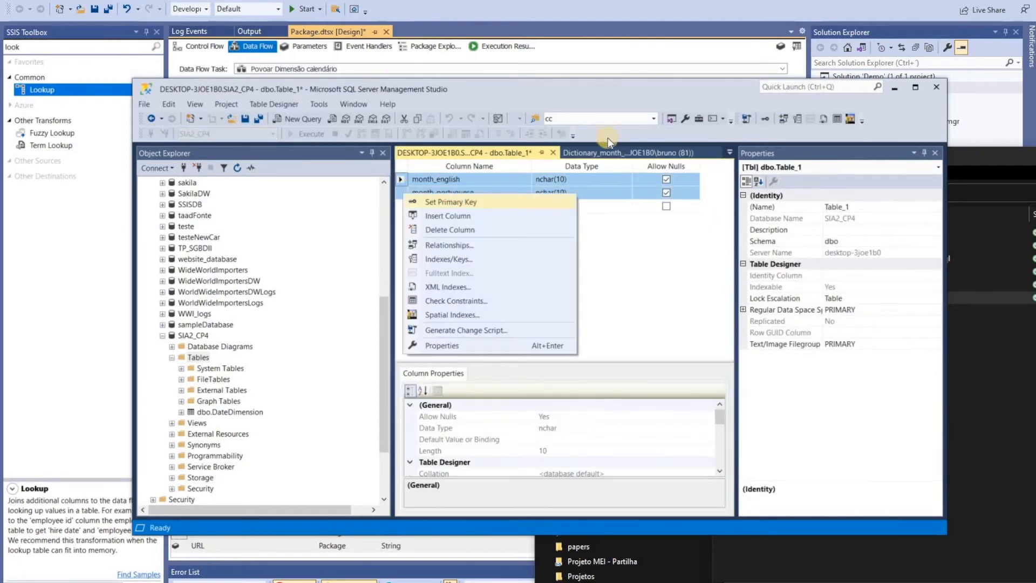
Step: Copy the table name from the month script's INSERT statement and save the new table as MonthDictionary
{"action": "left_click", "coordinate": [606, 152]}
{"action": "double_click", "coordinate": [565, 199]}
{"action": "key", "text": "ctrl+c"}
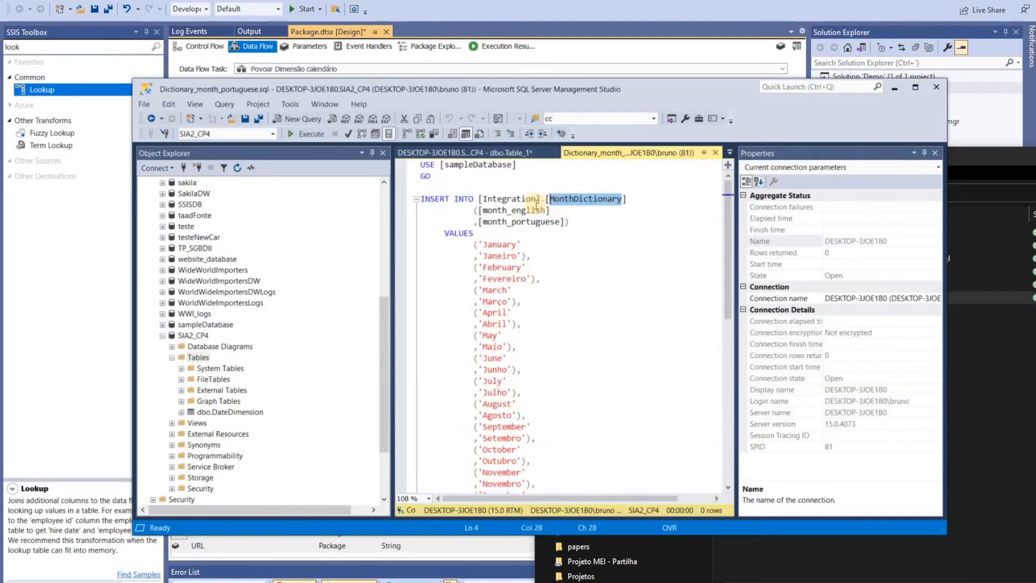
{"action": "left_click", "coordinate": [415, 152]}
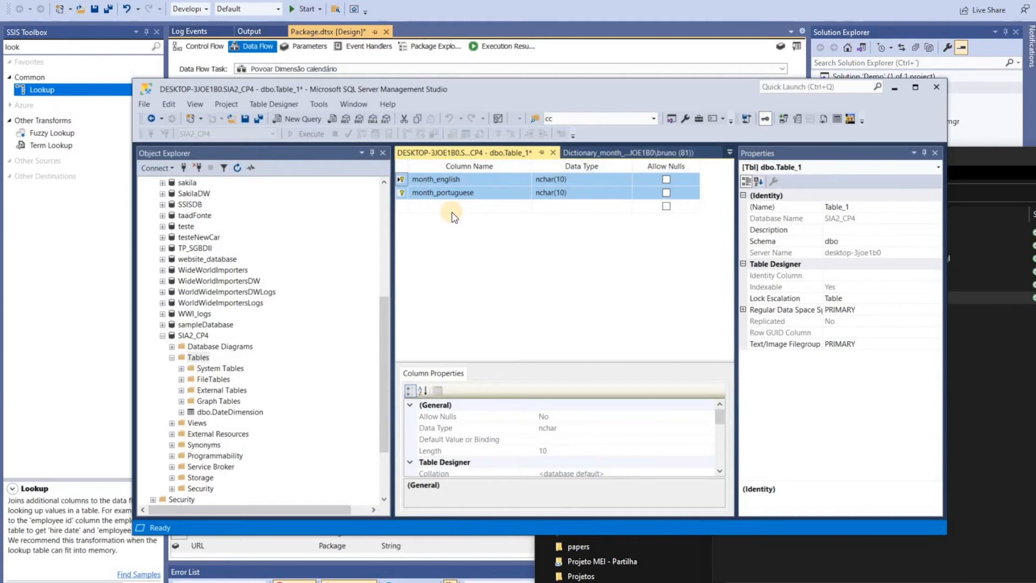
{"action": "key", "text": "ctrl+s"}
{"action": "key", "text": "ctrl+v"}
{"action": "left_click", "coordinate": [552, 325]}
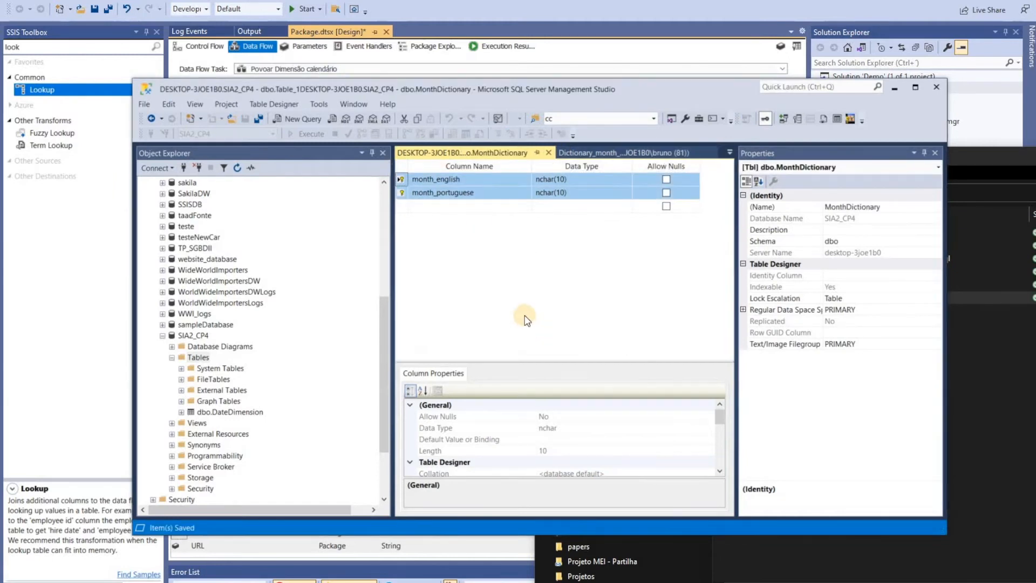
Step: Change the data types of month_english and month_portuguese in MonthDictionary to varchar(50) and save the table
{"action": "left_click", "coordinate": [613, 153]}
{"action": "left_click", "coordinate": [516, 155]}
{"action": "left_click", "coordinate": [541, 179]}
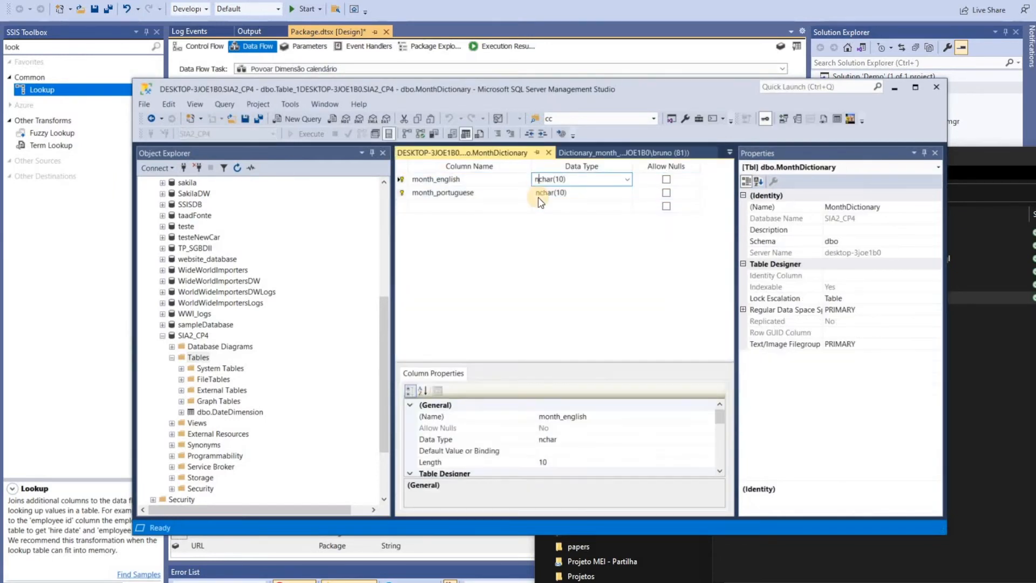
{"action": "key", "text": "BackSpace"}
{"action": "type", "text": "var"}
{"action": "left_click", "coordinate": [537, 195]}
{"action": "key", "text": "BackSpace"}
{"action": "type", "text": "var"}
{"action": "key", "text": "Return"}
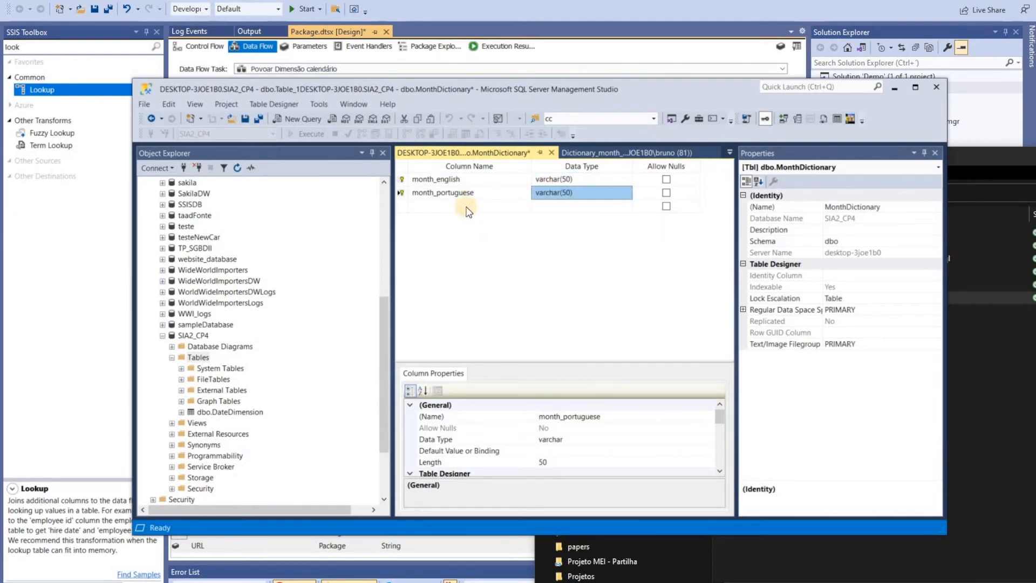
{"action": "key", "text": "ctrl+s"}
Step: Trim the opening lines of the month script, execute it to fill MonthDictionary, and close the script
{"action": "left_click", "coordinate": [608, 154]}
{"action": "left_click_drag", "start_coordinate": [545, 200], "coordinate": [373, 152]}
{"action": "key", "text": "BackSpace"}
{"action": "key", "text": "BackSpace"}
{"action": "left_click", "coordinate": [424, 187]}
{"action": "key", "text": "BackSpace"}
{"action": "key", "text": "BackSpace"}
{"action": "left_click", "coordinate": [305, 133]}
{"action": "left_click", "coordinate": [713, 153]}
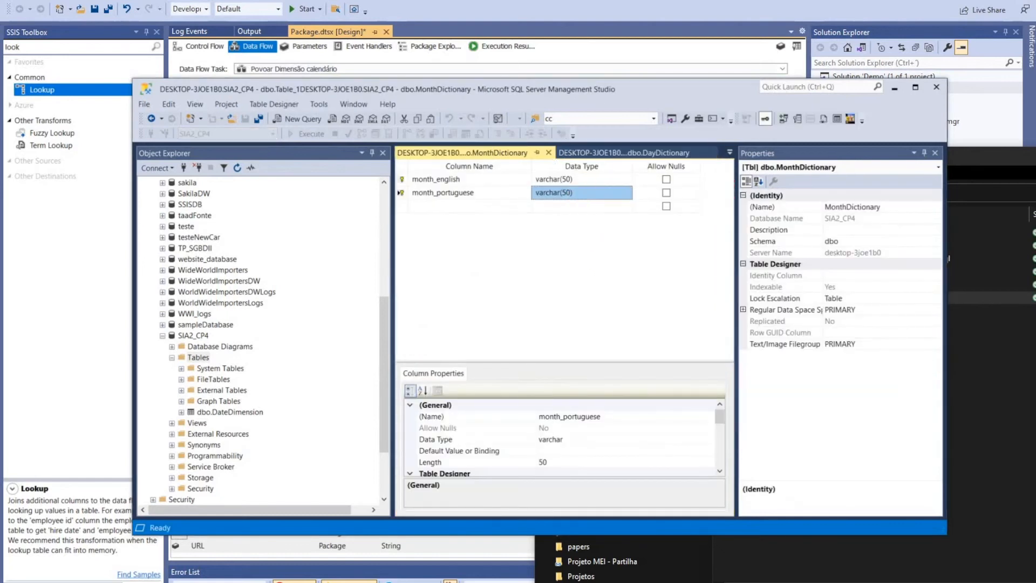
Step: Reopen Dictionary_month_portuguese.sql from the Scripts folder in Management Studio
{"action": "key", "text": "alt+Tab"}
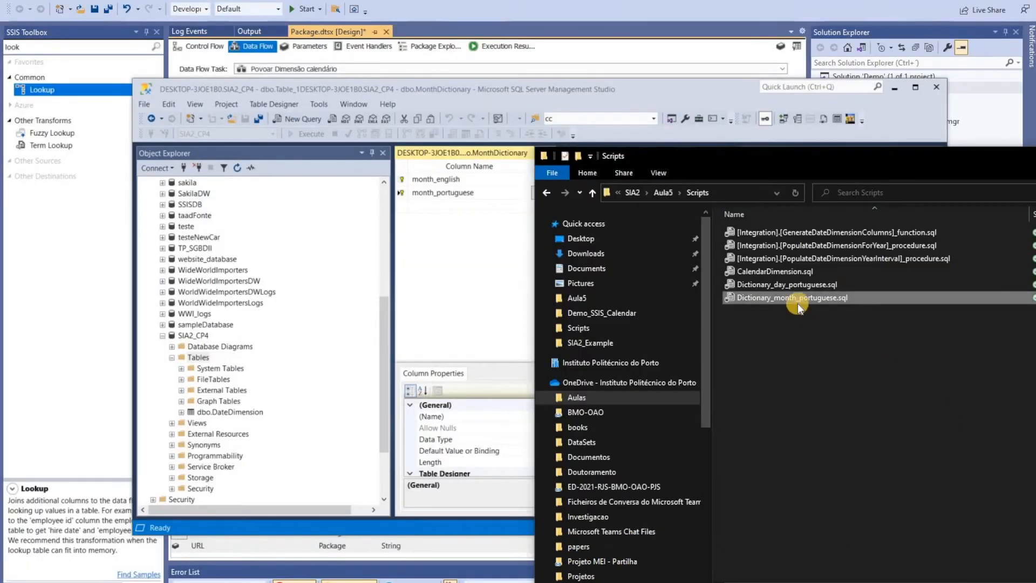
{"action": "left_click", "coordinate": [464, 282]}
{"action": "left_click", "coordinate": [779, 299]}
{"action": "left_click", "coordinate": [454, 249]}
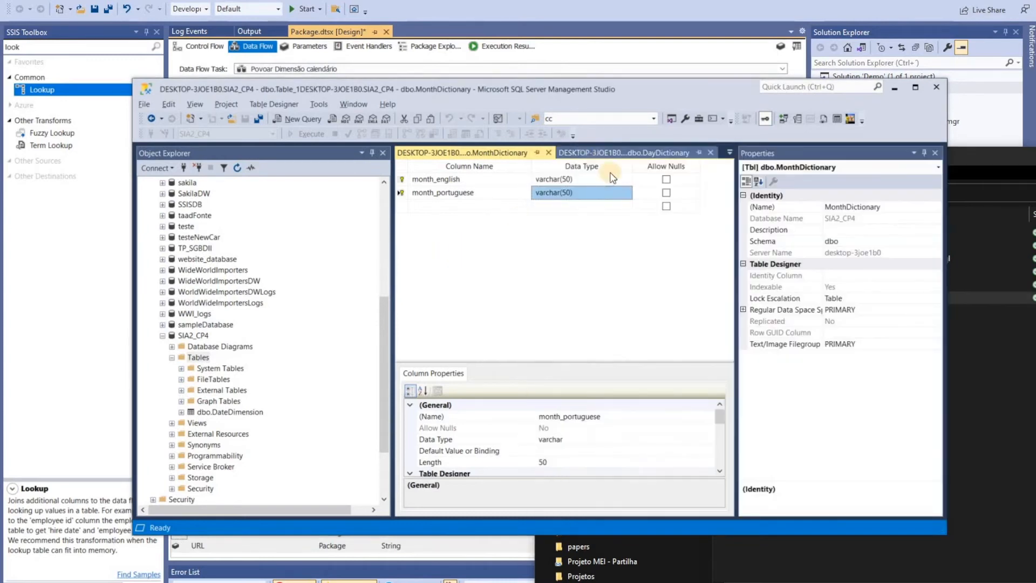
{"action": "left_click", "coordinate": [600, 154]}
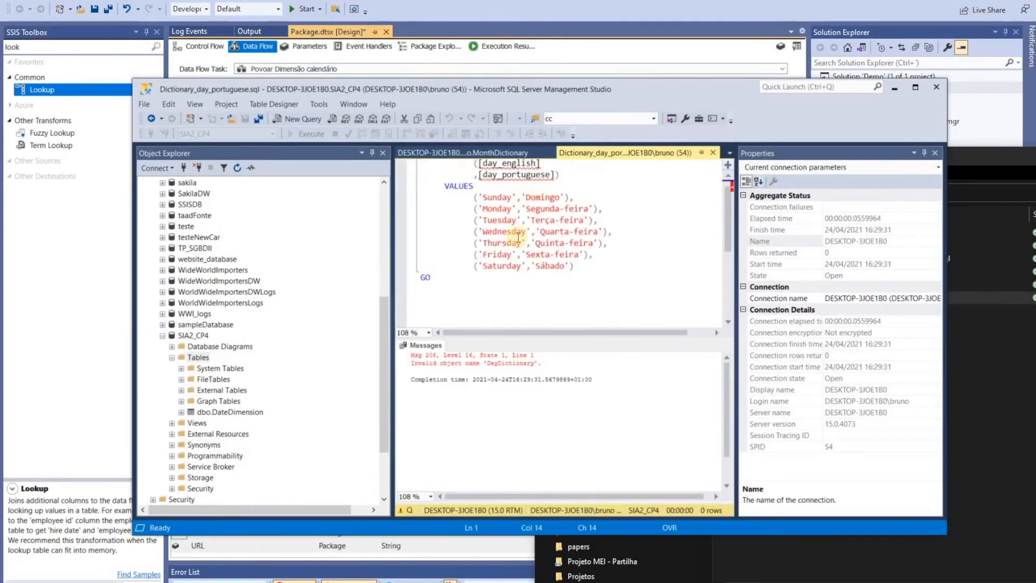
{"action": "scroll", "coordinate": [518, 189], "scroll_direction": "up", "scroll_amount": 1}
{"action": "key", "text": "alt+Tab"}
{"action": "left_click", "coordinate": [535, 286]}
{"action": "left_click_drag", "start_coordinate": [535, 286], "coordinate": [508, 277]}
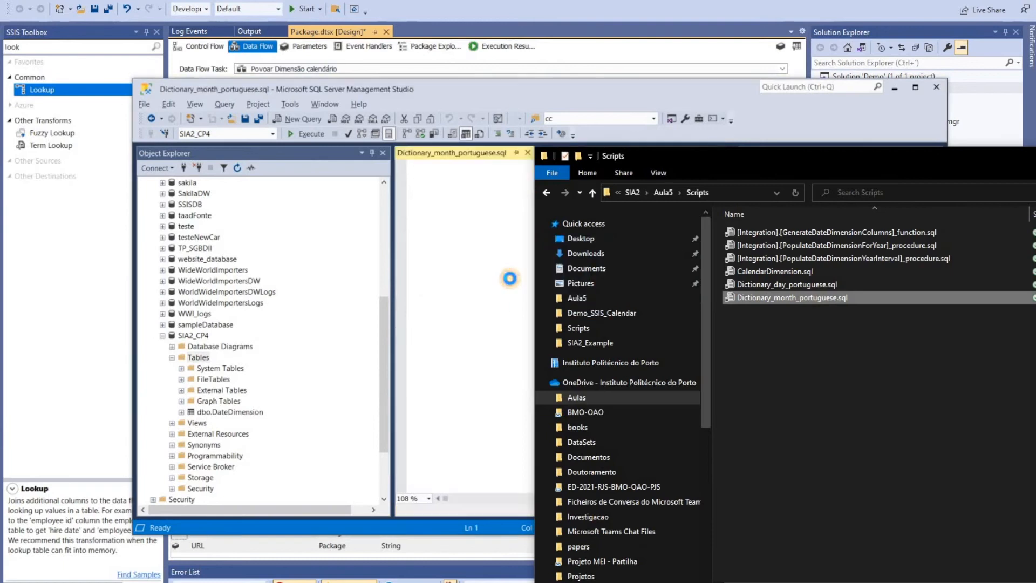
Step: Delete the lines above the INSERT and the [Integration] schema prefix from the month script, and save the file
{"action": "key", "text": "Delete"}
{"action": "key", "text": "Delete"}
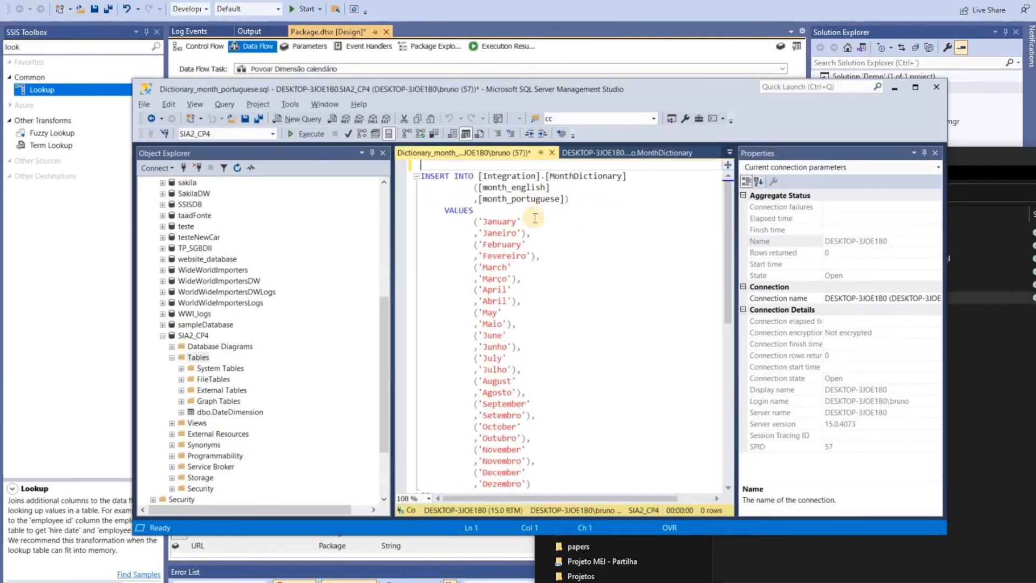
{"action": "left_click_drag", "start_coordinate": [545, 166], "coordinate": [479, 165]}
{"action": "key", "text": "Delete"}
{"action": "key", "text": "ctrl+s"}
{"action": "left_click", "coordinate": [608, 154]}
{"action": "left_click", "coordinate": [480, 150]}
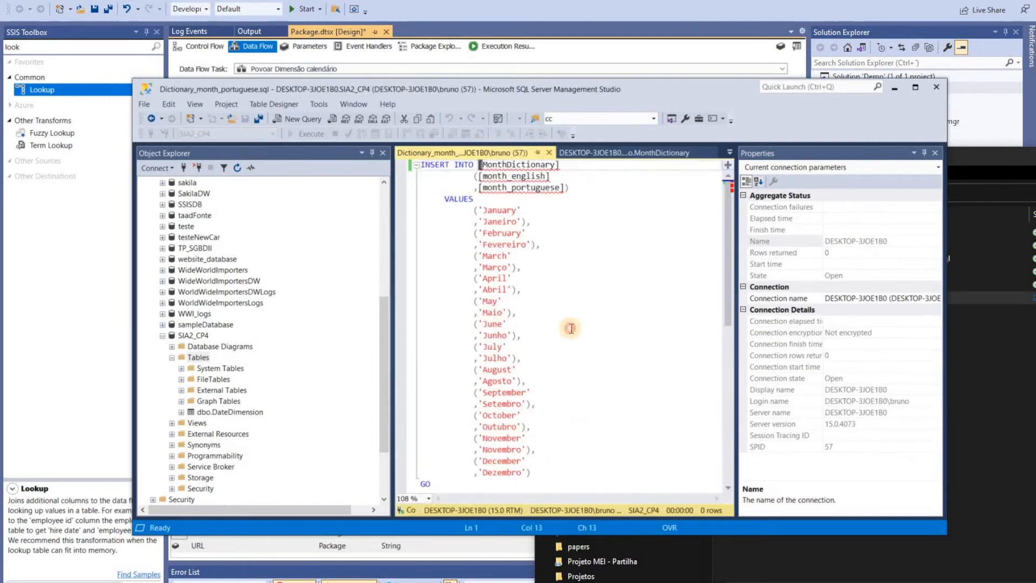
Step: Refresh the SIA2_CP4 tables and query the top 1000 rows of DayDictionary and MonthDictionary
{"action": "right_click", "coordinate": [204, 357]}
{"action": "left_click", "coordinate": [226, 420]}
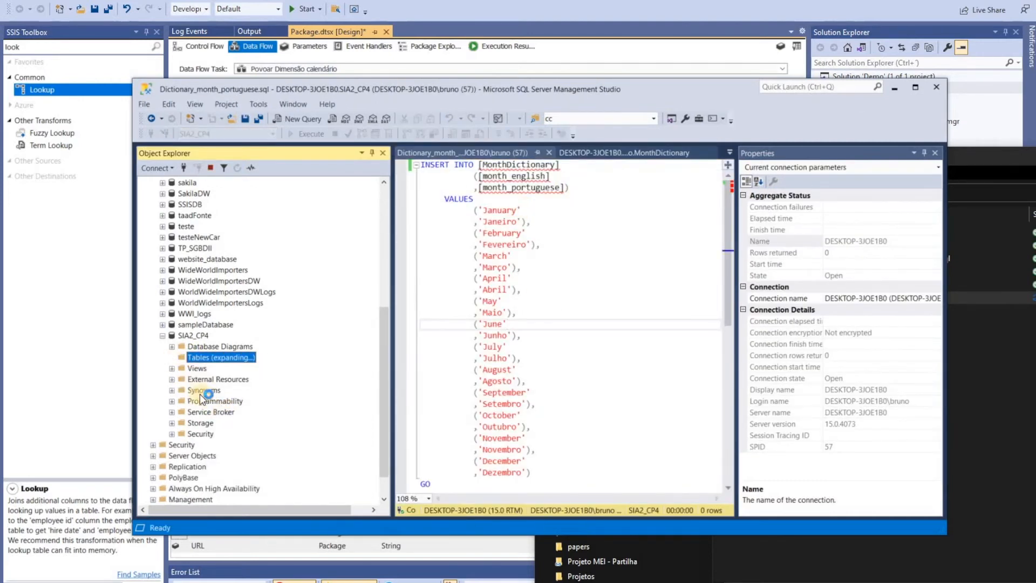
{"action": "right_click", "coordinate": [221, 422]}
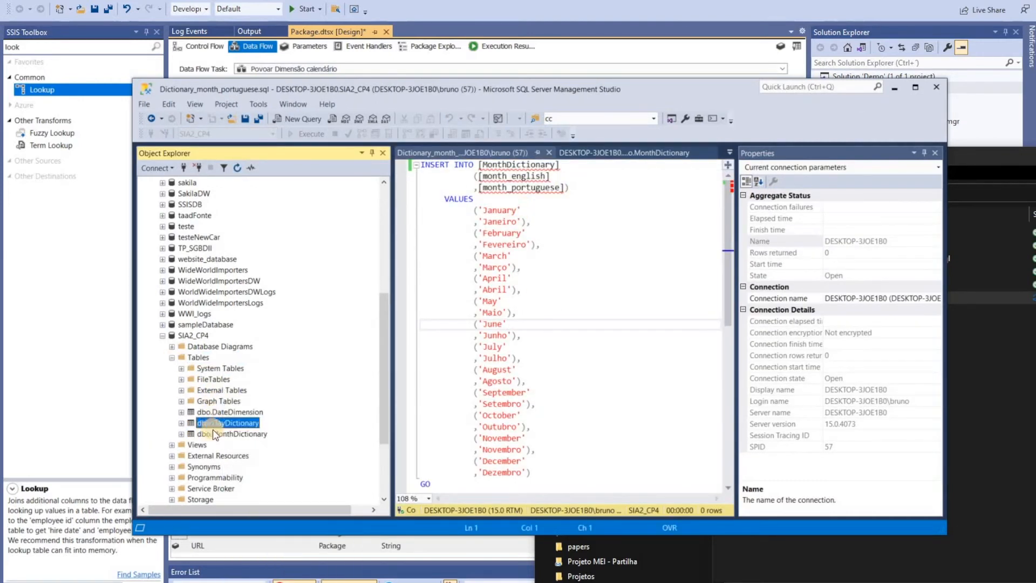
{"action": "left_click", "coordinate": [243, 389]}
{"action": "right_click", "coordinate": [228, 435]}
{"action": "left_click", "coordinate": [248, 390]}
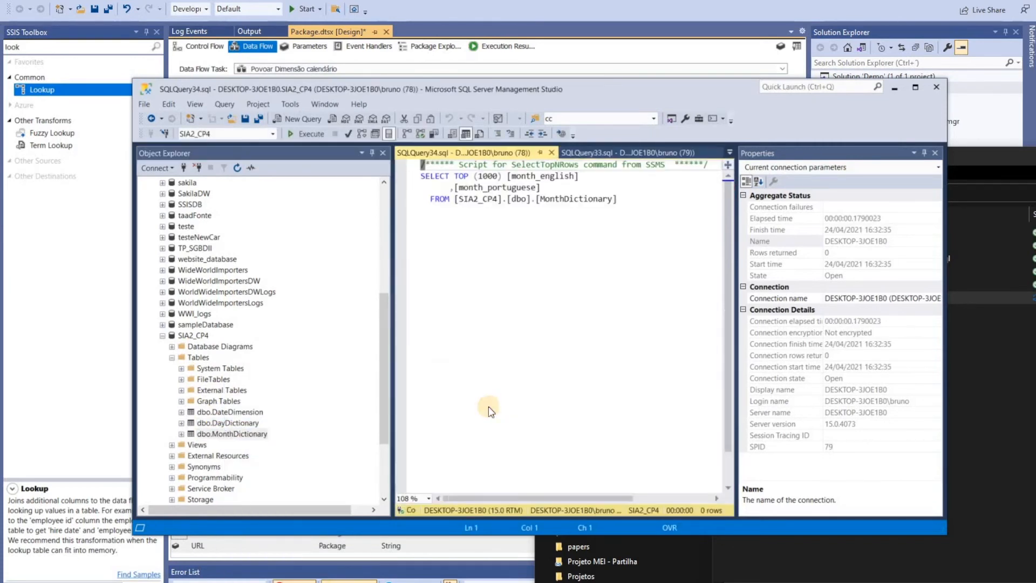
Step: Close the DayDictionary query and the month script, and execute Dictionary_day_portuguese.sql to fill DayDictionary
{"action": "left_click", "coordinate": [701, 152]}
{"action": "left_click", "coordinate": [715, 153]}
{"action": "left_click", "coordinate": [672, 153]}
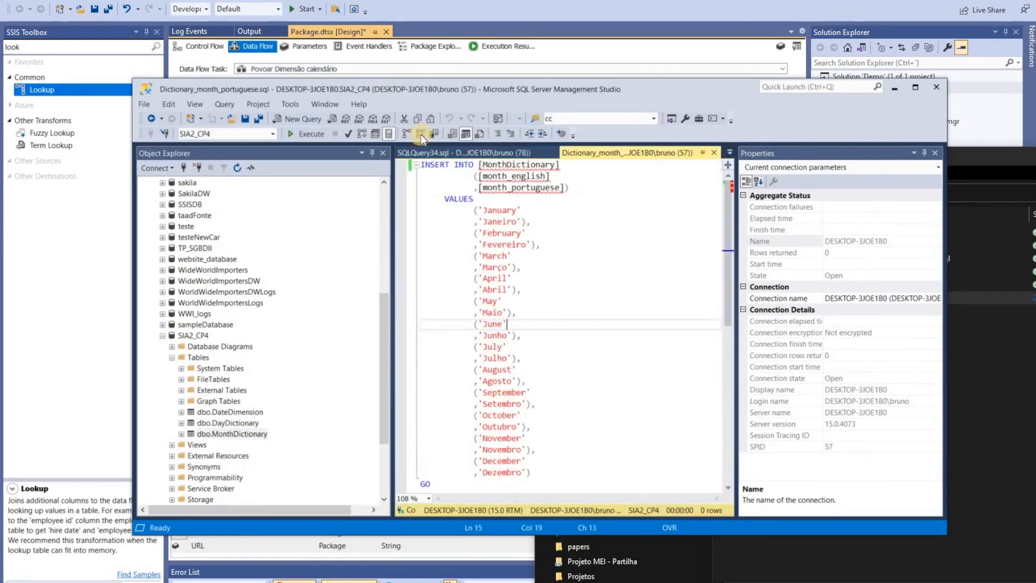
{"action": "left_click", "coordinate": [715, 152]}
{"action": "left_click", "coordinate": [639, 154]}
{"action": "left_click", "coordinate": [715, 153]}
{"action": "left_click", "coordinate": [652, 153]}
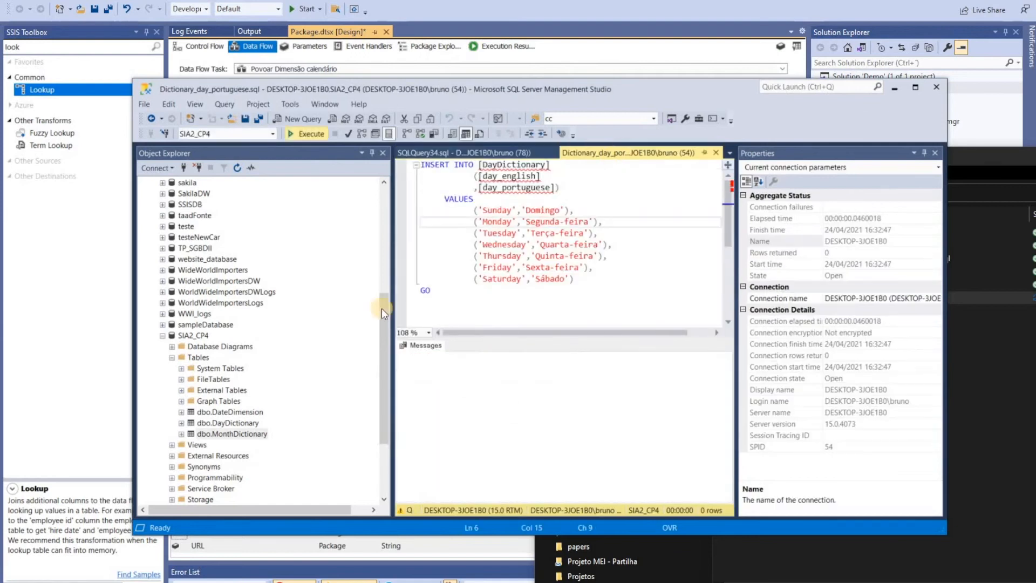
Step: Query the top 1000 rows of DayDictionary again to check the inserted day names
{"action": "left_click", "coordinate": [448, 152]}
{"action": "right_click", "coordinate": [225, 426]}
{"action": "left_click", "coordinate": [248, 389]}
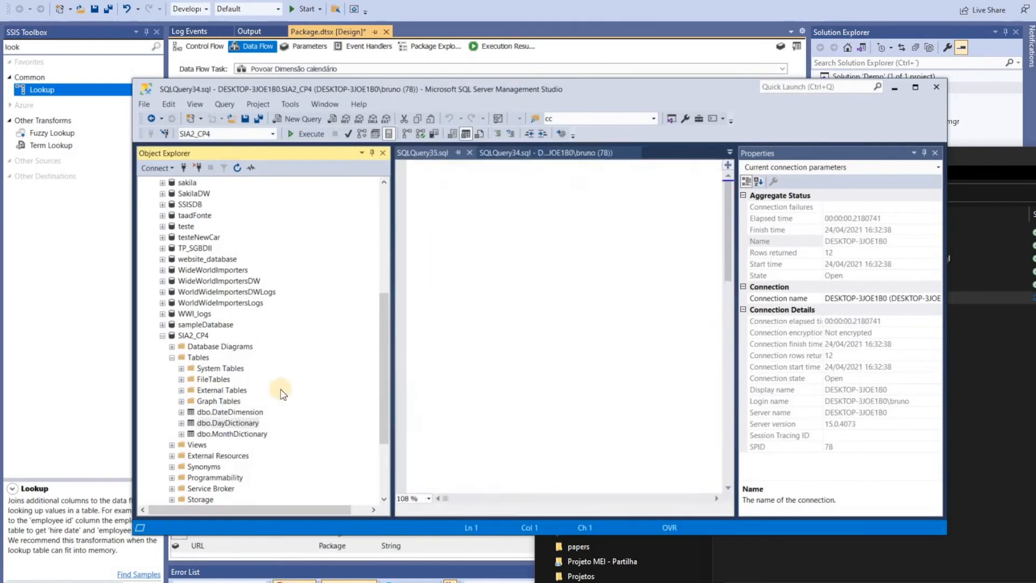
Step: Switch to Visual Studio, connect Union All to the Lookup, and rename it Lookup Mês em Português
{"action": "left_click", "coordinate": [98, 347]}
{"action": "left_click", "coordinate": [423, 328]}
{"action": "left_click_drag", "start_coordinate": [423, 349], "coordinate": [418, 376]}
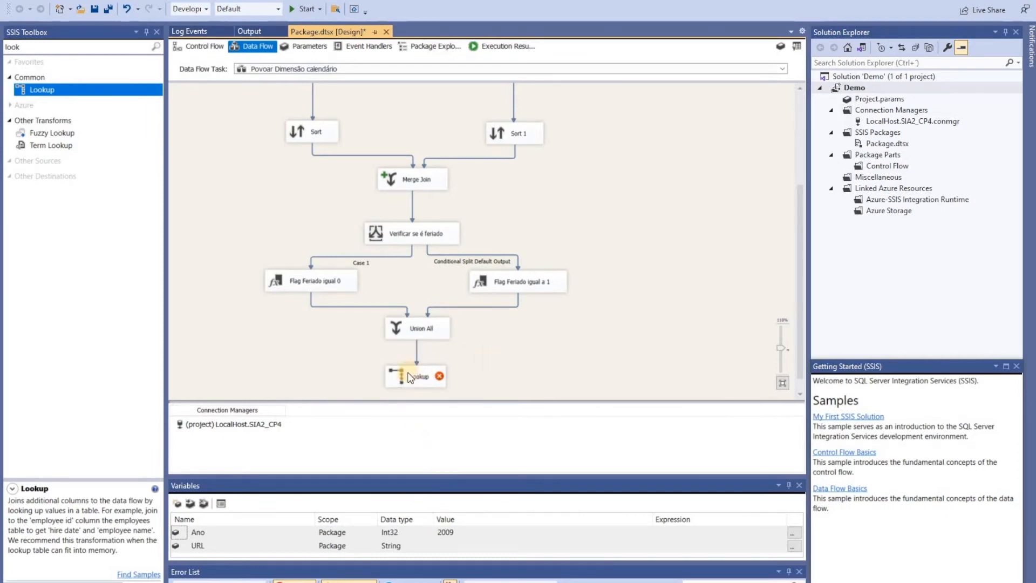
{"action": "type", "text": "Mês em Portugu"}
{"action": "type", "text": "al"}
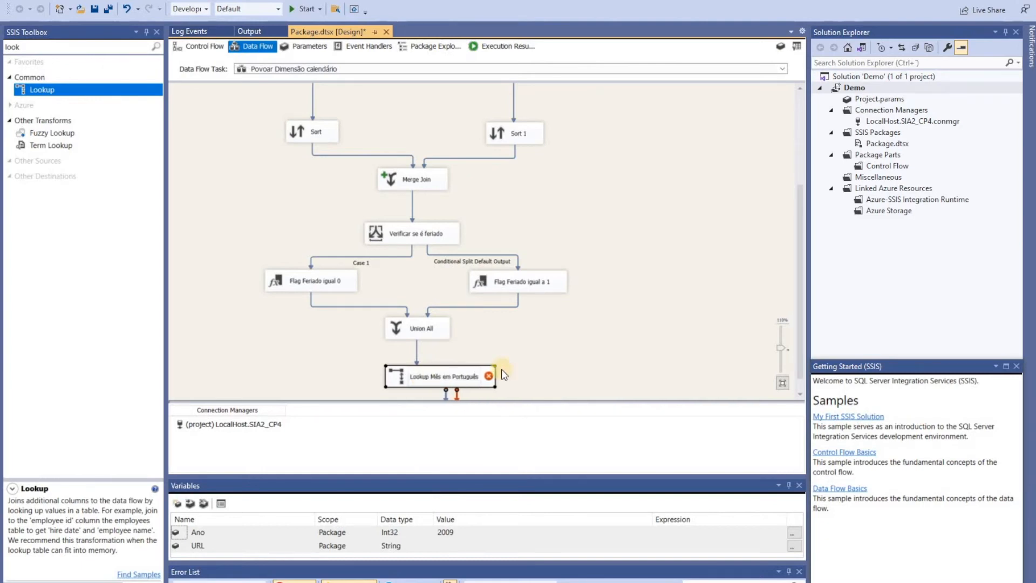
Step: Set the month lookup's reference table to [dbo].[MonthDictionary] and try to map the Month input column to month_english
{"action": "double_click", "coordinate": [431, 376]}
{"action": "left_click", "coordinate": [348, 178]}
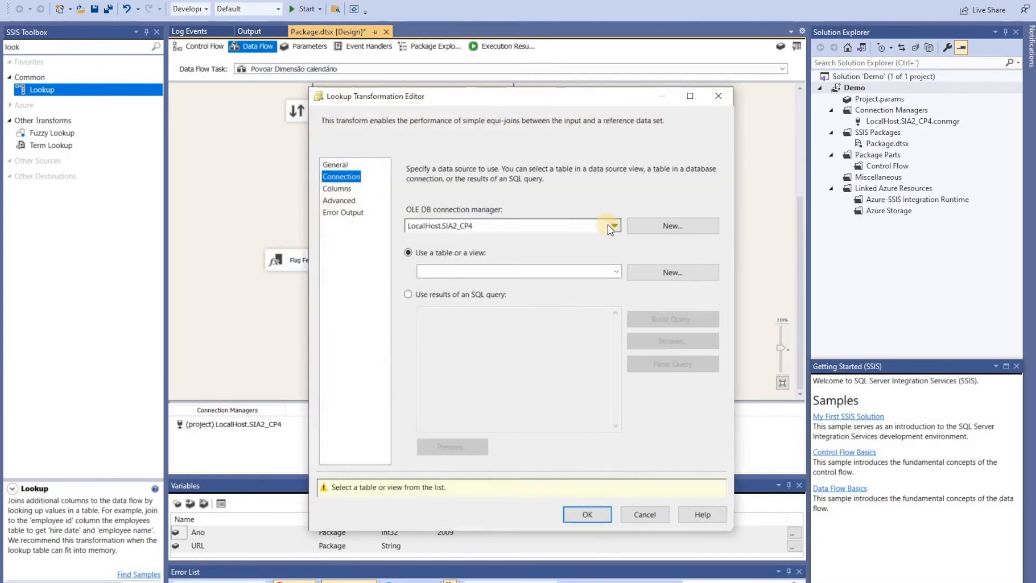
{"action": "left_click", "coordinate": [613, 272]}
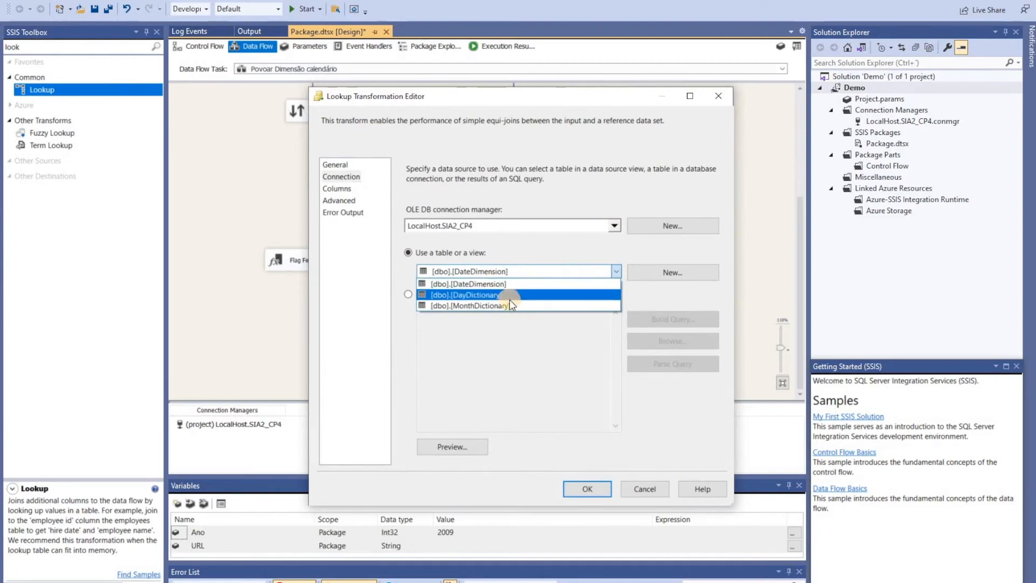
{"action": "left_click", "coordinate": [509, 304]}
{"action": "left_click", "coordinate": [450, 443]}
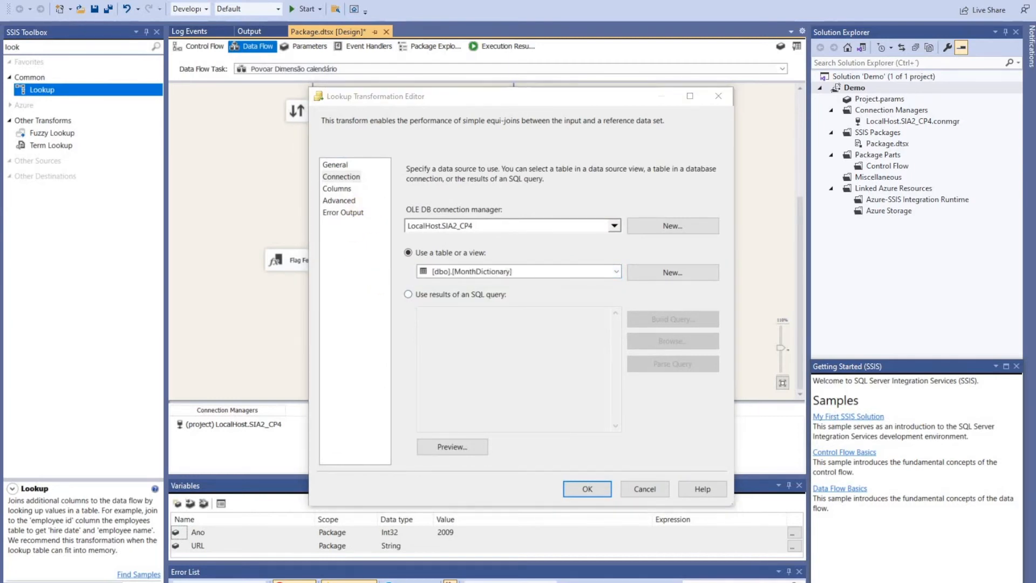
{"action": "left_click", "coordinate": [332, 187]}
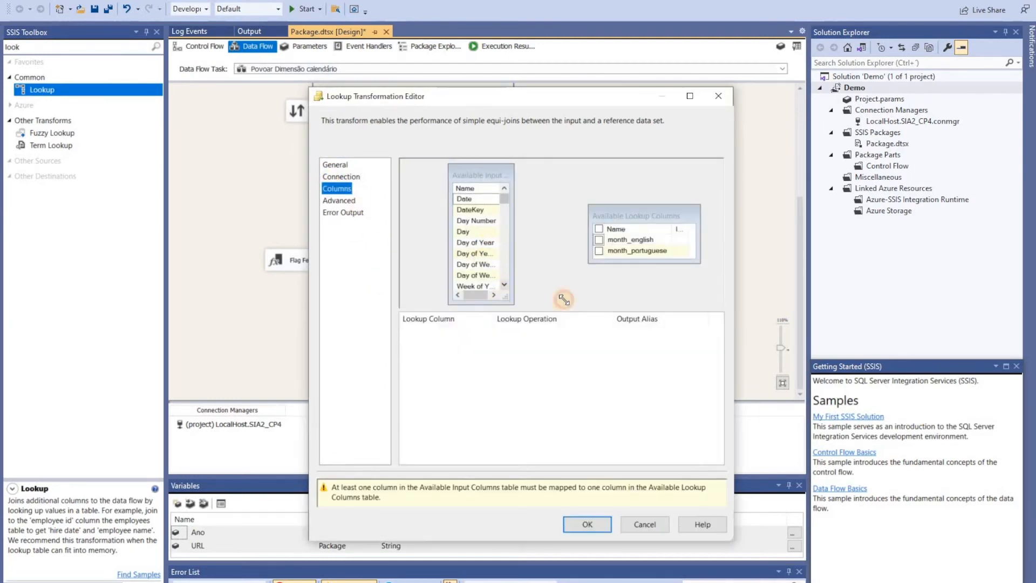
{"action": "left_click_drag", "start_coordinate": [618, 237], "coordinate": [617, 239]}
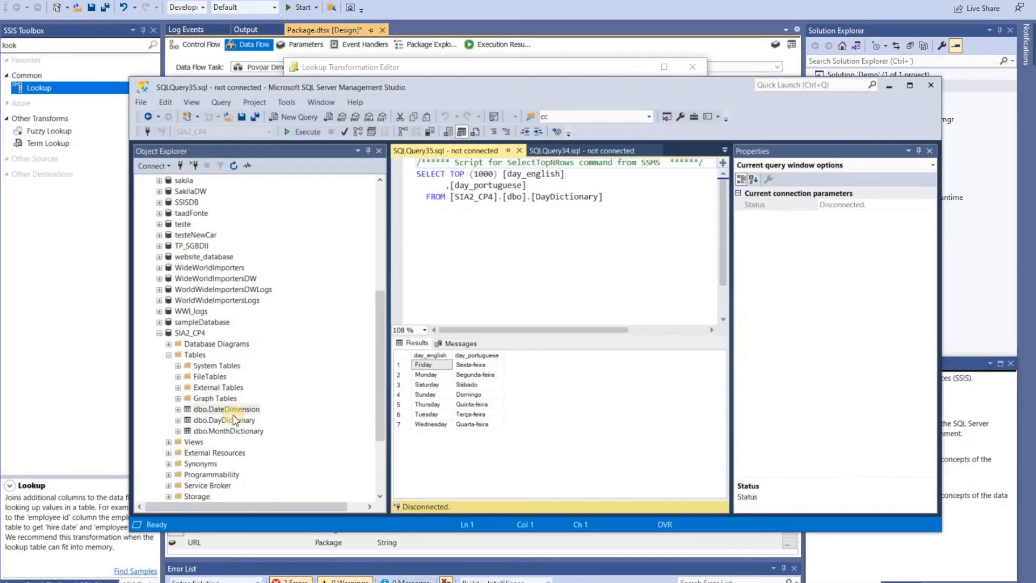
Step: In Management Studio, change both MonthDictionary columns to nvarchar(50) and save the table
{"action": "right_click", "coordinate": [233, 431]}
{"action": "left_click", "coordinate": [266, 388]}
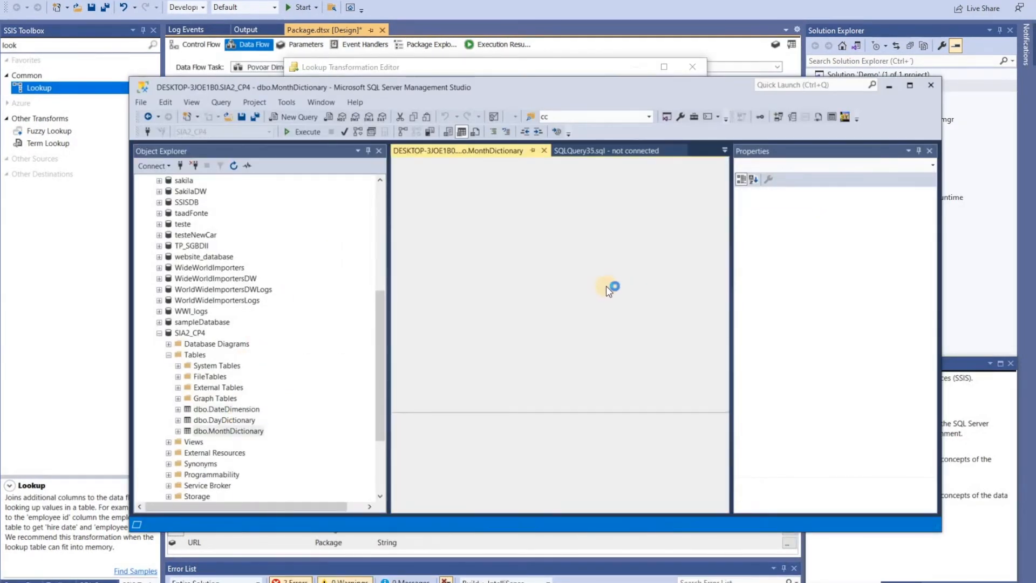
{"action": "left_click", "coordinate": [538, 177]}
{"action": "type", "text": "n"}
{"action": "left_click", "coordinate": [541, 191]}
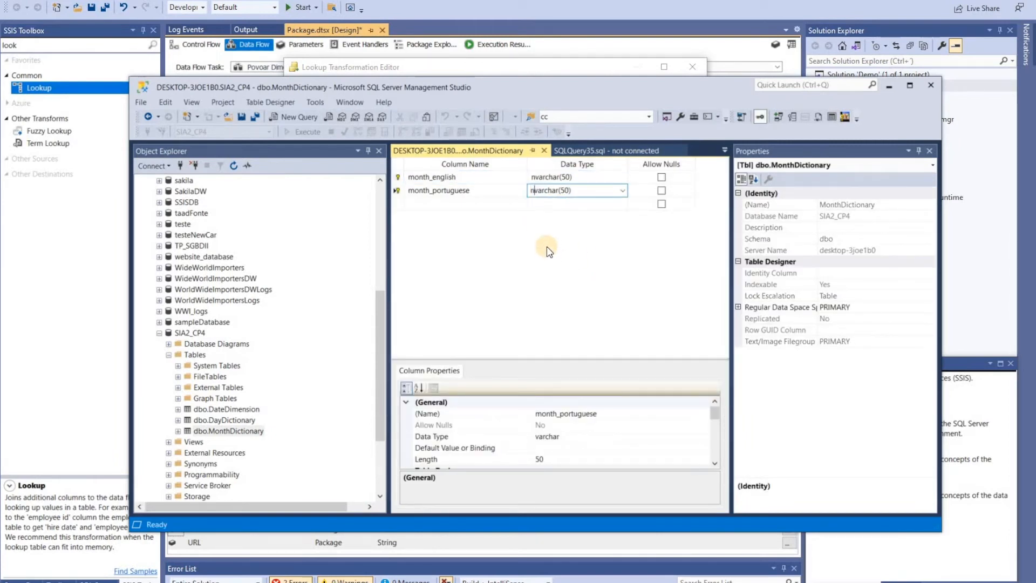
{"action": "type", "text": "n"}
{"action": "key", "text": "ctrl+s"}
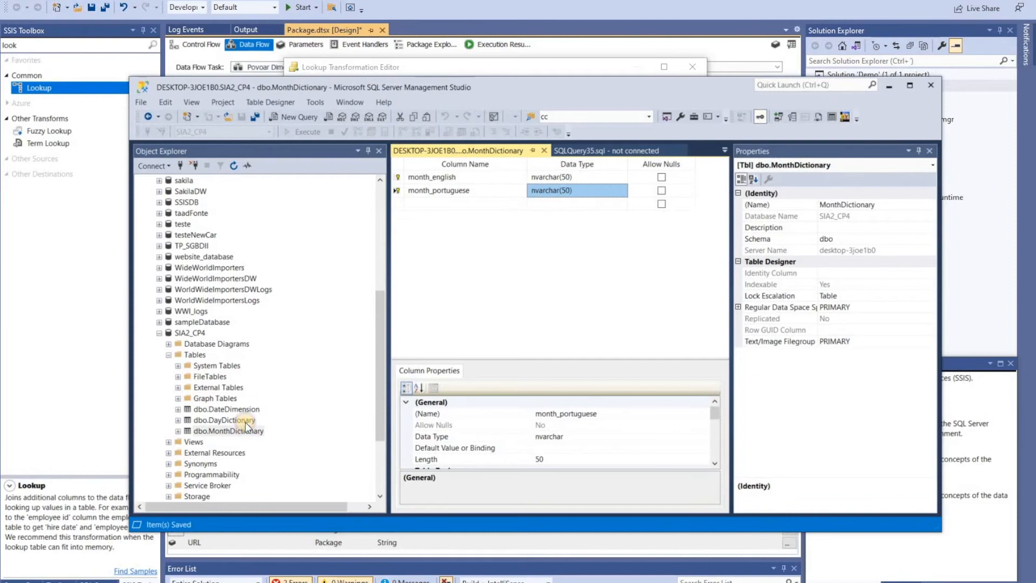
Step: Change DayDictionary's day_english to nvarchar(10) and day_portuguese to nvarchar(15)
{"action": "right_click", "coordinate": [224, 420]}
{"action": "left_click", "coordinate": [277, 374]}
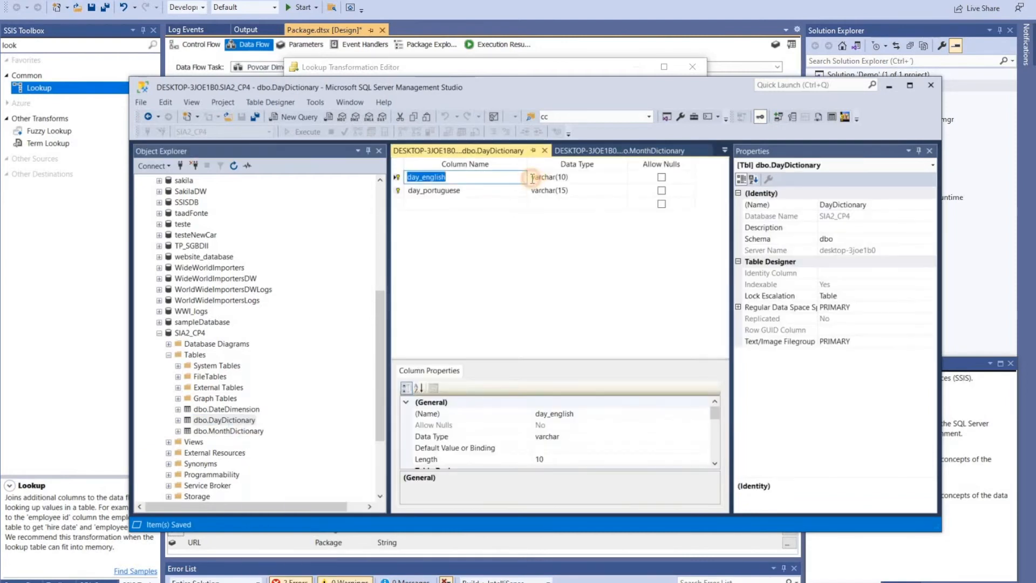
{"action": "left_click", "coordinate": [539, 177]}
{"action": "type", "text": "n"}
{"action": "left_click", "coordinate": [541, 191]}
{"action": "type", "text": "n"}
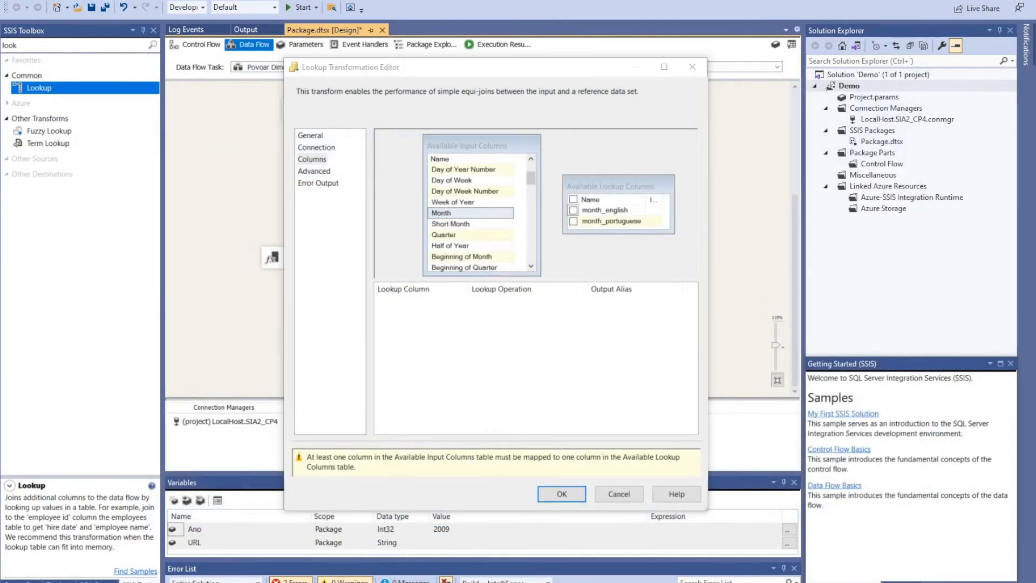
Step: Close and reopen the month lookup's editor in Visual Studio and select [dbo].[MonthDictionary] as its reference table
{"action": "left_click", "coordinate": [561, 494]}
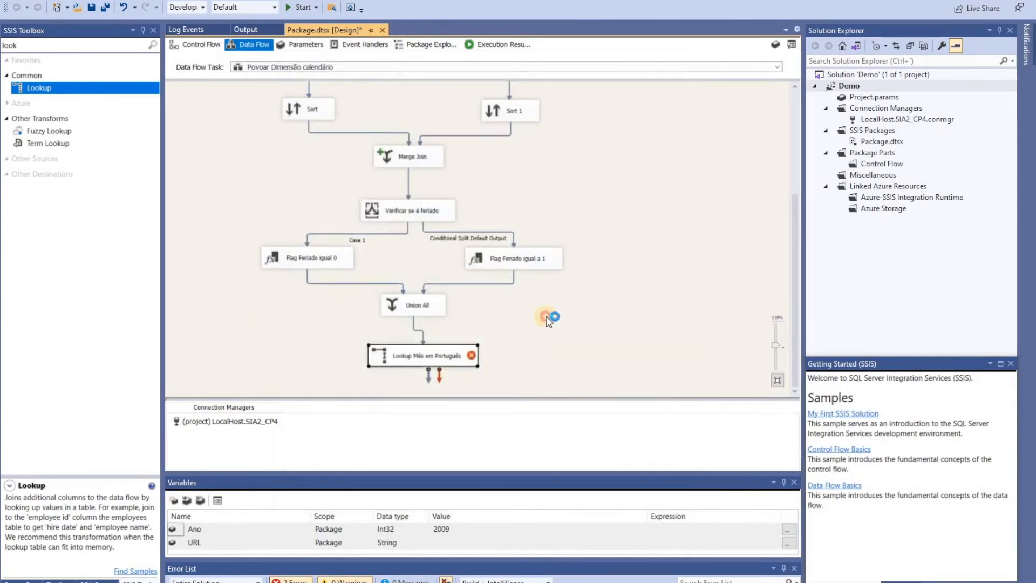
{"action": "double_click", "coordinate": [434, 356]}
{"action": "left_click", "coordinate": [338, 175]}
{"action": "left_click", "coordinate": [611, 268]}
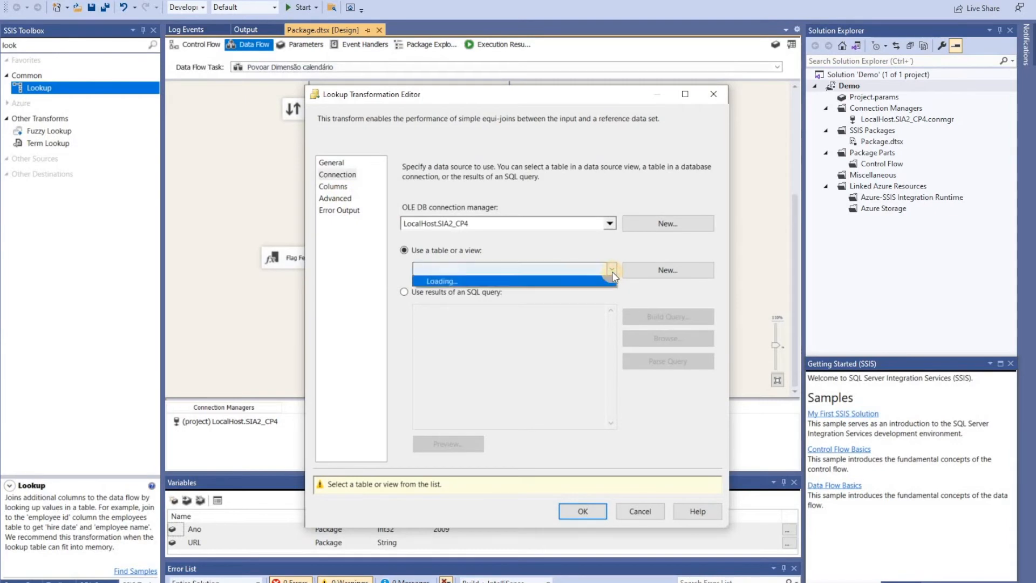
{"action": "left_click", "coordinate": [469, 295]}
Step: Map the Month input column to month_english and return month_portuguese from the month lookup
{"action": "left_click", "coordinate": [334, 198]}
{"action": "key", "text": "Up"}
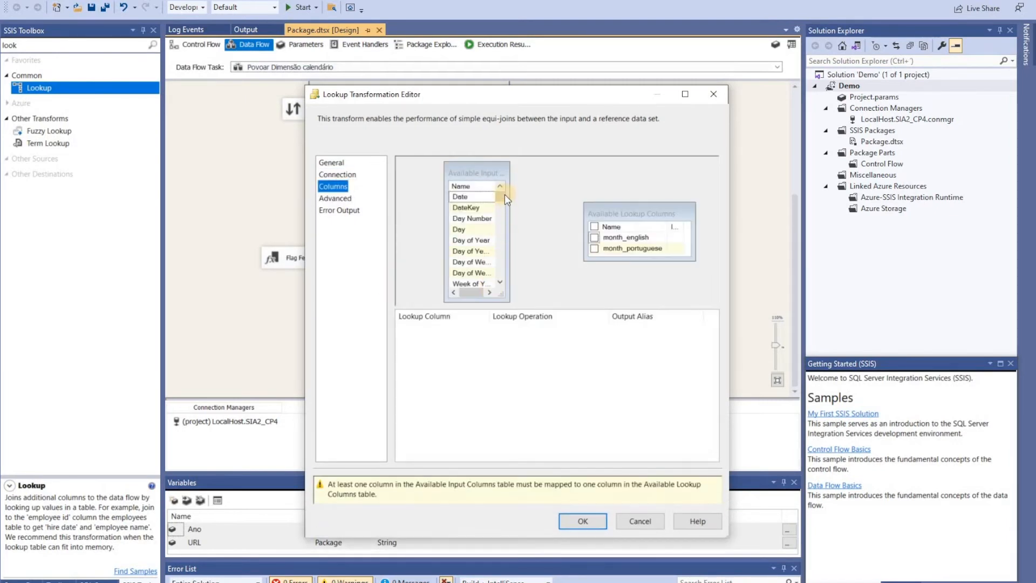
{"action": "left_click_drag", "start_coordinate": [483, 205], "coordinate": [611, 235]}
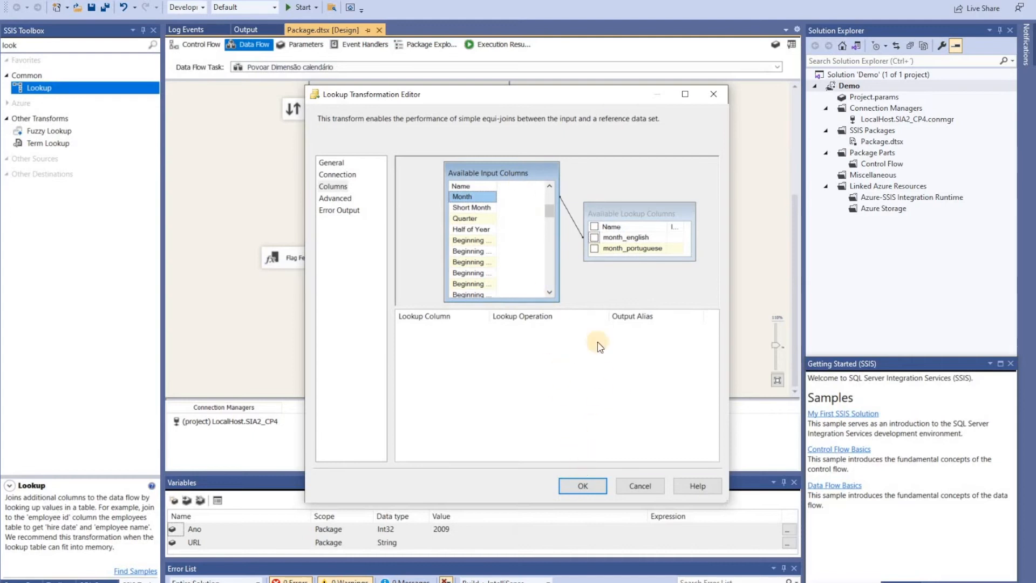
{"action": "left_click", "coordinate": [594, 248]}
{"action": "left_click", "coordinate": [583, 485]}
Step: Connect the month lookup's output to a second Lookup transformation below it
{"action": "left_click_drag", "start_coordinate": [389, 297], "coordinate": [413, 368]}
{"action": "left_click", "coordinate": [570, 302]}
{"action": "left_click", "coordinate": [571, 313]}
{"action": "left_click", "coordinate": [581, 362]}
Step: Set the second lookup's reference table to [dbo].[DayDictionary] and widen its list of available input columns
{"action": "double_click", "coordinate": [416, 369]}
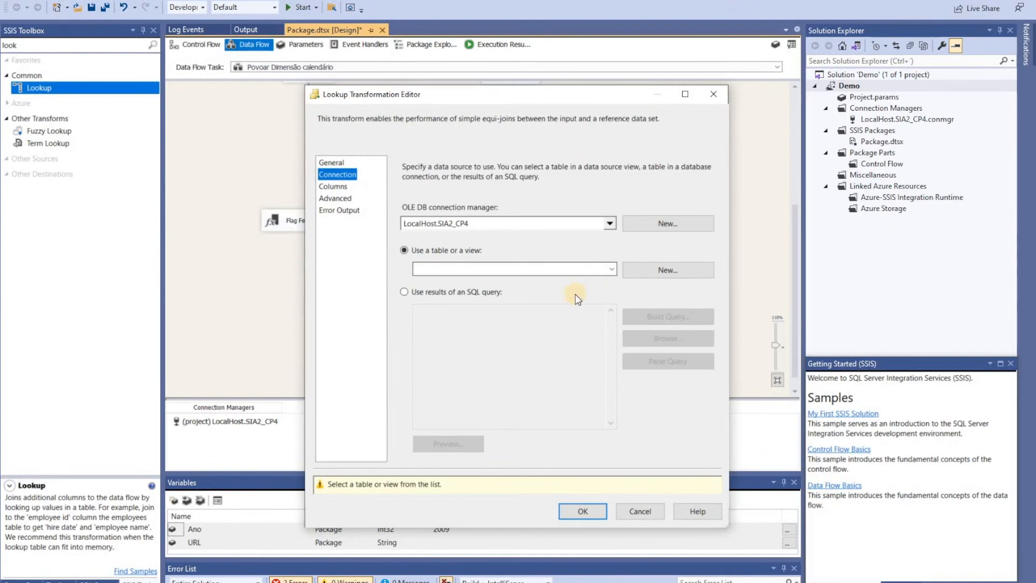
{"action": "left_click", "coordinate": [606, 267]}
{"action": "left_click", "coordinate": [458, 289]}
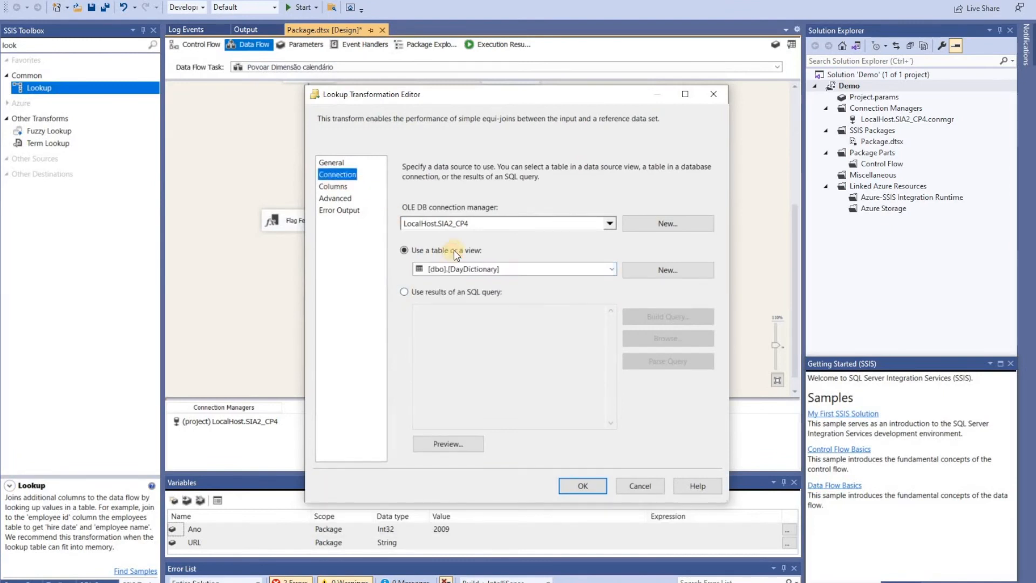
{"action": "left_click", "coordinate": [333, 186]}
{"action": "left_click_drag", "start_coordinate": [507, 220], "coordinate": [520, 188]}
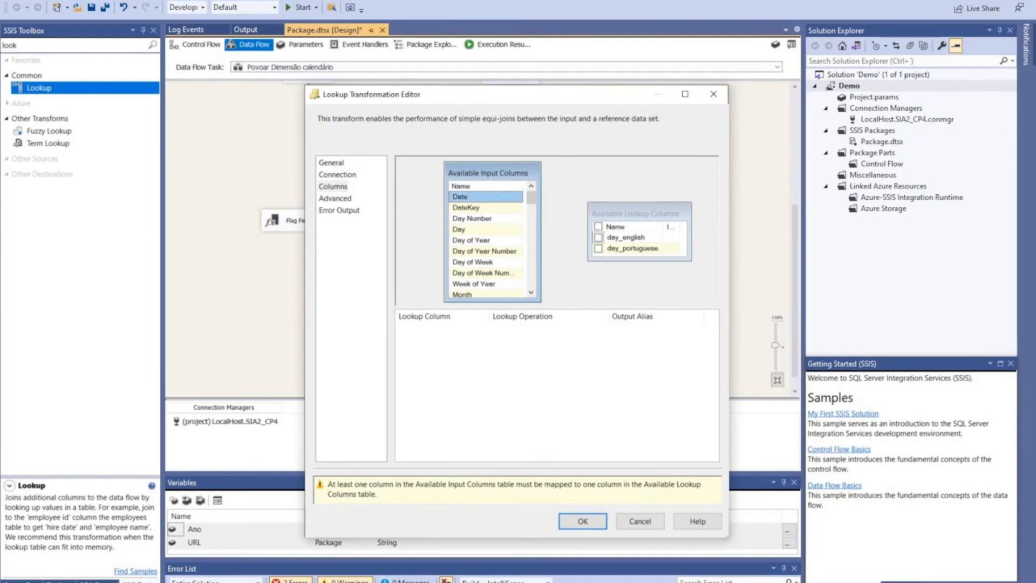
{"action": "left_click", "coordinate": [583, 523]}
Step: Reopen the second lookup's editor and select [dbo].[DayDictionary] as its reference table again
{"action": "double_click", "coordinate": [422, 372]}
{"action": "left_click", "coordinate": [333, 186]}
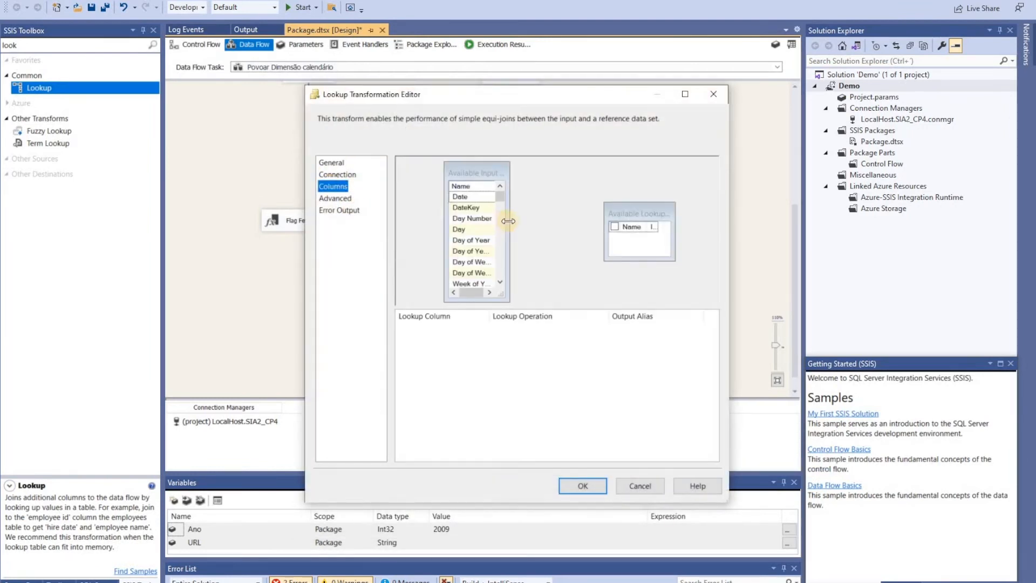
{"action": "left_click_drag", "start_coordinate": [507, 221], "coordinate": [573, 218]}
{"action": "left_click_drag", "start_coordinate": [500, 188], "coordinate": [532, 189]}
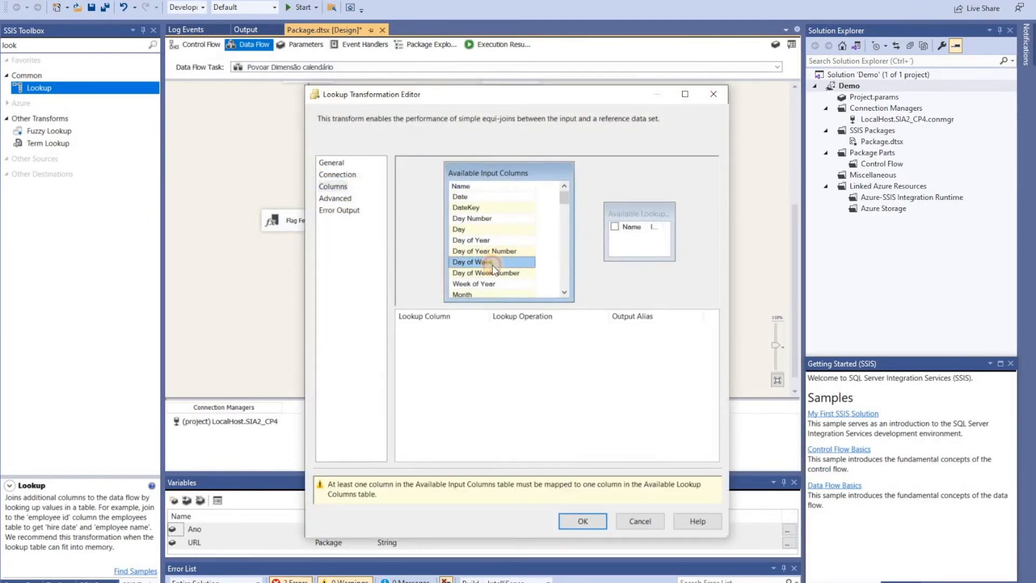
{"action": "left_click", "coordinate": [337, 174]}
{"action": "left_click", "coordinate": [593, 271]}
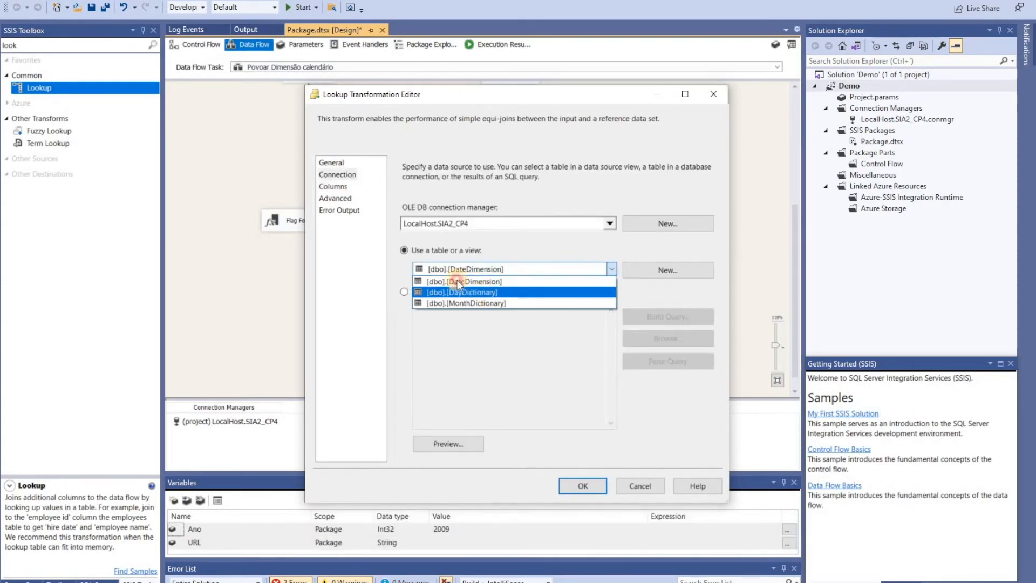
{"action": "left_click", "coordinate": [457, 280]}
Step: Map the Day of Week input column to day_english and return day_portuguese as a new column from the second lookup
{"action": "left_click", "coordinate": [332, 186]}
{"action": "left_click_drag", "start_coordinate": [564, 199], "coordinate": [565, 204]}
{"action": "left_click", "coordinate": [503, 219]}
{"action": "left_click_drag", "start_coordinate": [505, 222], "coordinate": [637, 248]}
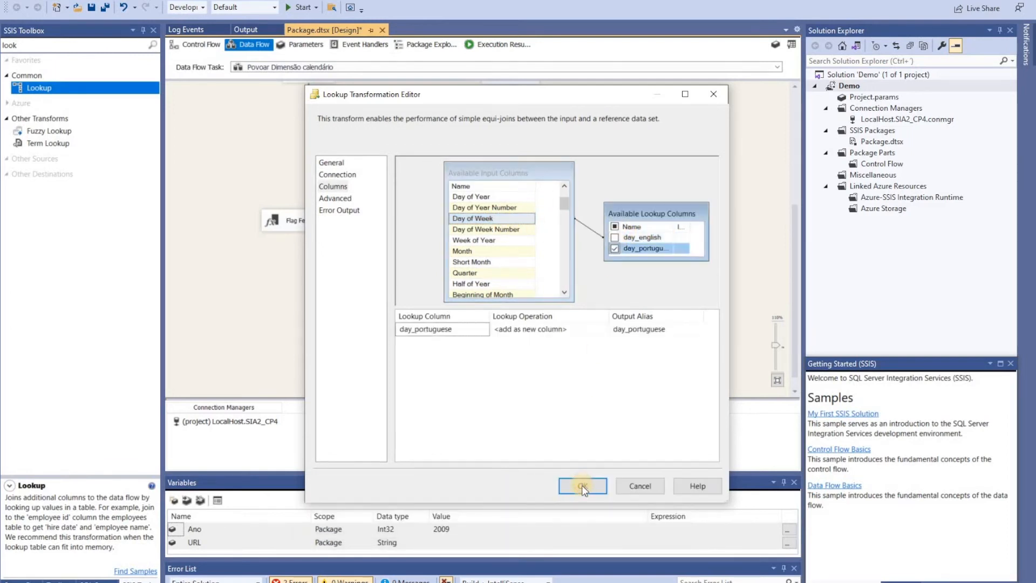
{"action": "left_click", "coordinate": [582, 521]}
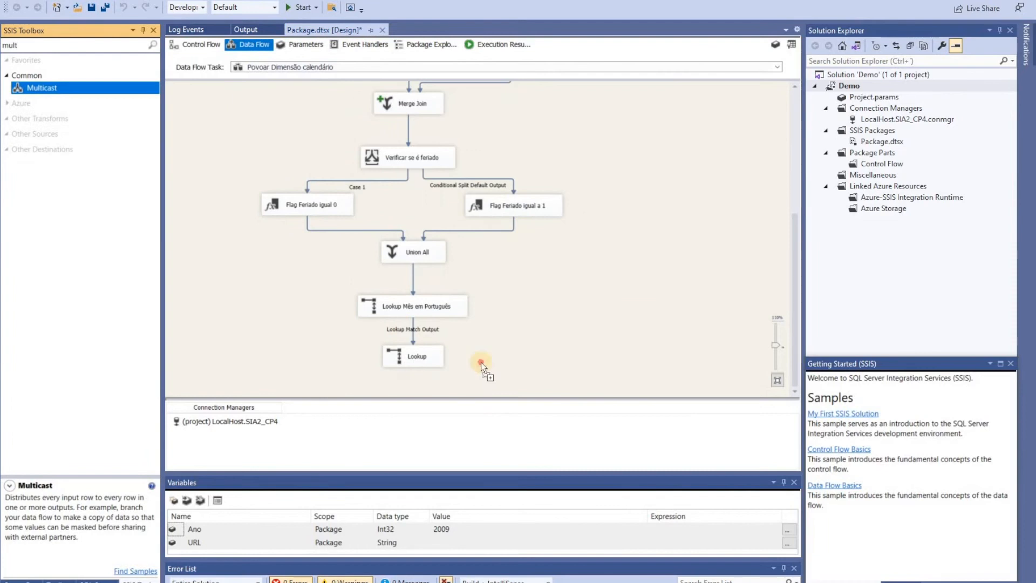
Step: Add a Multicast below the second lookup, connect the Lookup Match Output to it and enable a data viewer on that path
{"action": "left_click_drag", "start_coordinate": [481, 361], "coordinate": [481, 363]}
{"action": "left_click_drag", "start_coordinate": [406, 380], "coordinate": [415, 370]}
{"action": "left_click", "coordinate": [416, 331]}
{"action": "left_click", "coordinate": [465, 302]}
{"action": "left_click", "coordinate": [468, 315]}
{"action": "key", "text": "Return"}
{"action": "right_click", "coordinate": [412, 325]}
{"action": "left_click", "coordinate": [435, 365]}
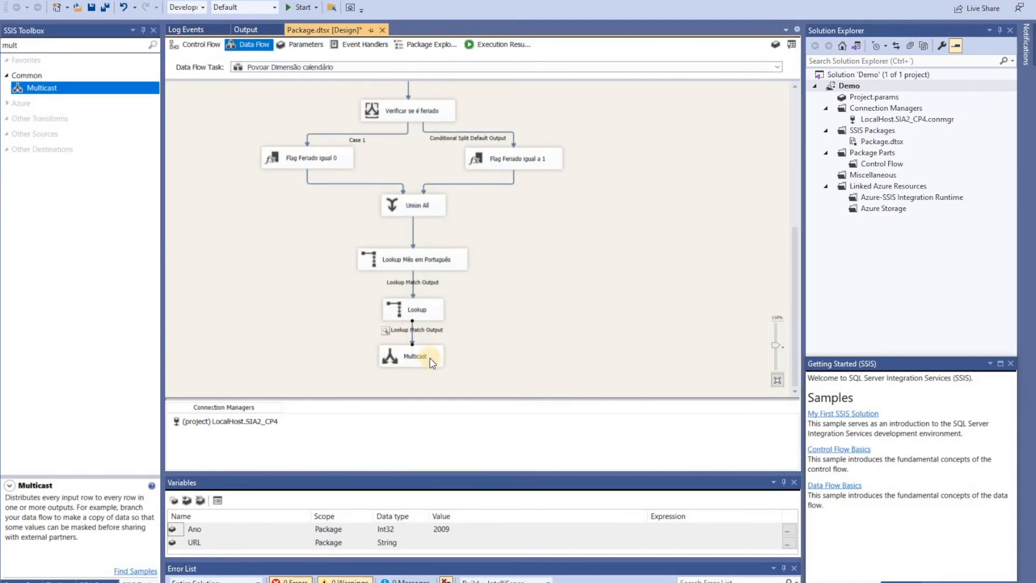
Step: Run the package, examine the month and day translation columns in the data viewer, and stop the run
{"action": "left_click", "coordinate": [295, 9]}
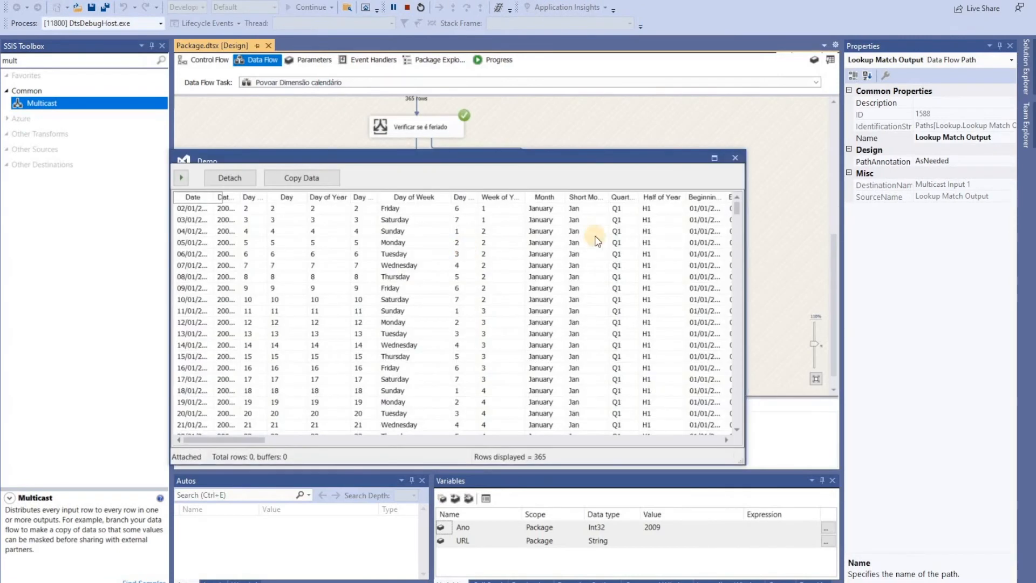
{"action": "left_click_drag", "start_coordinate": [218, 439], "coordinate": [759, 443]}
{"action": "left_click_drag", "start_coordinate": [562, 391], "coordinate": [563, 300]}
{"action": "left_click", "coordinate": [739, 157]}
{"action": "left_click", "coordinate": [407, 8]}
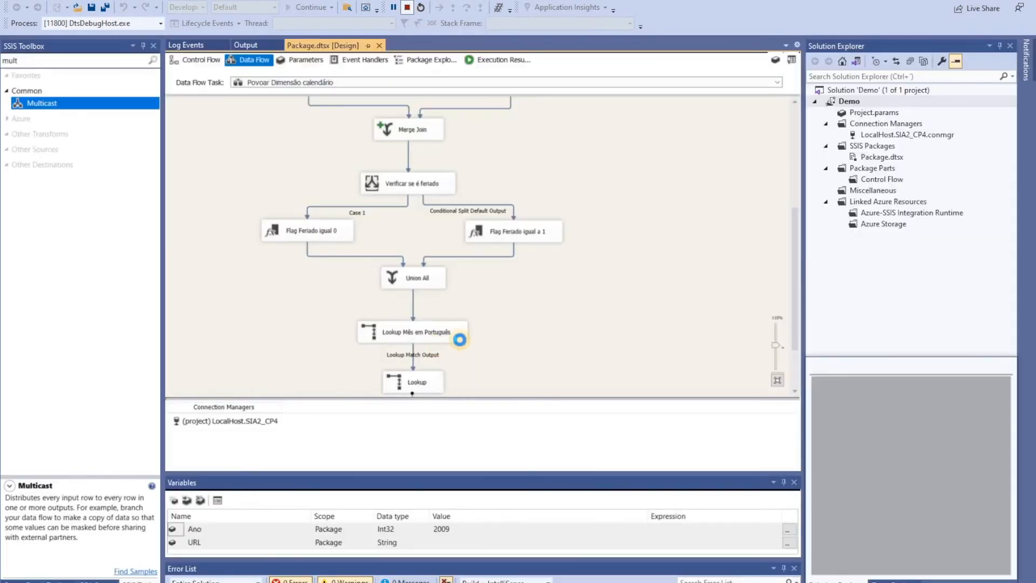
Step: Rename the second lookup as "Lookup Dia em Português"
{"action": "left_click", "coordinate": [421, 342]}
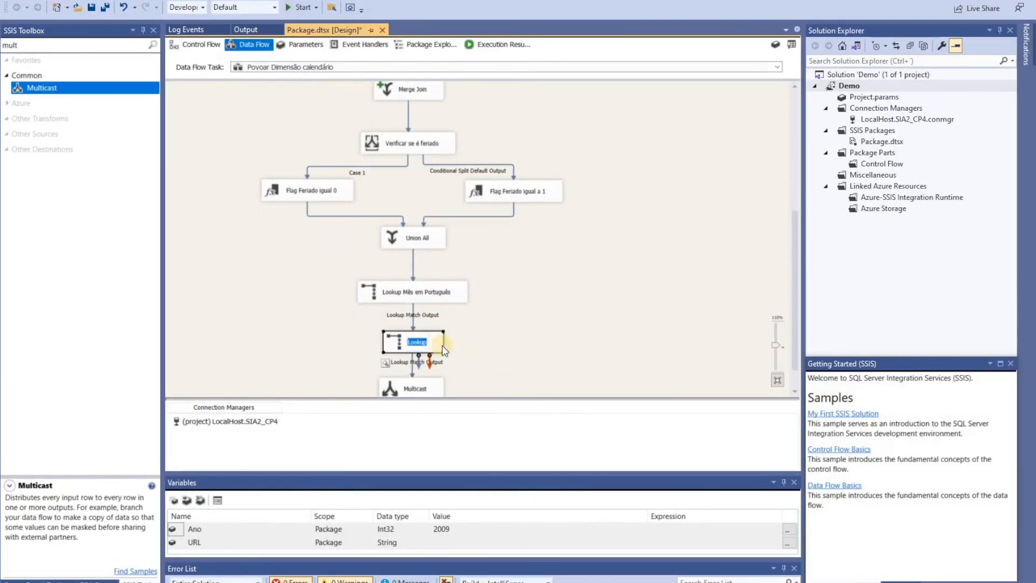
{"action": "type", "text": "Dia em Português"}
{"action": "left_click", "coordinate": [502, 349]}
{"action": "left_click_drag", "start_coordinate": [433, 339], "coordinate": [413, 342]}
Step: Delete the Multicast below the day lookup
{"action": "scroll", "coordinate": [458, 346], "scroll_direction": "down", "scroll_amount": 1}
{"action": "left_click", "coordinate": [416, 351]}
{"action": "key", "text": "Delete"}
Step: Add an OLE DB Destination below the day lookup and name it "Carregar dados na dimensão Calendário"
{"action": "left_click", "coordinate": [88, 55]}
{"action": "double_click", "coordinate": [87, 46]}
{"action": "left_click_drag", "start_coordinate": [64, 403], "coordinate": [408, 376]}
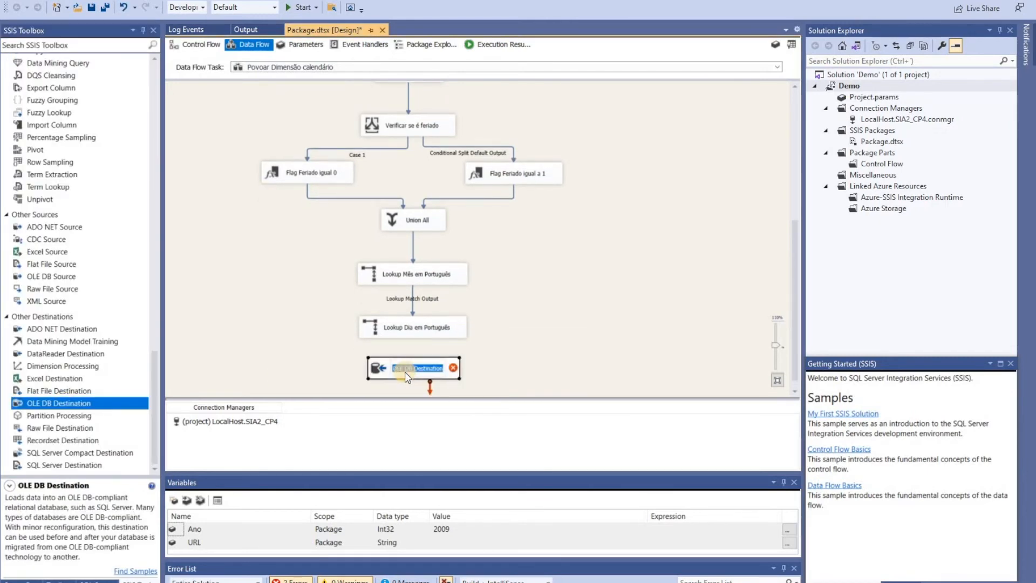
{"action": "type", "text": "Carregar dados"}
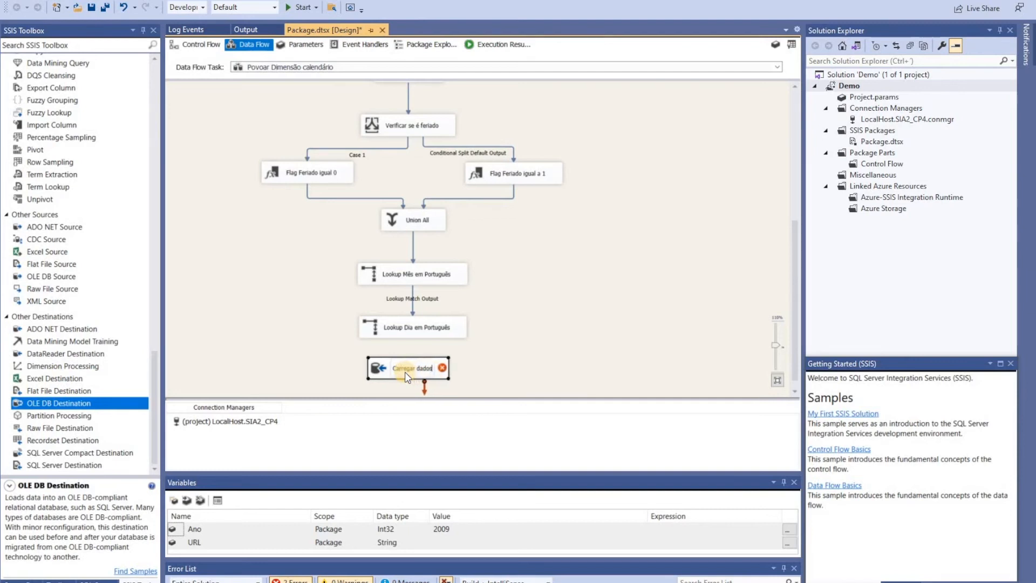
{"action": "type", "text": " na dimensão C"}
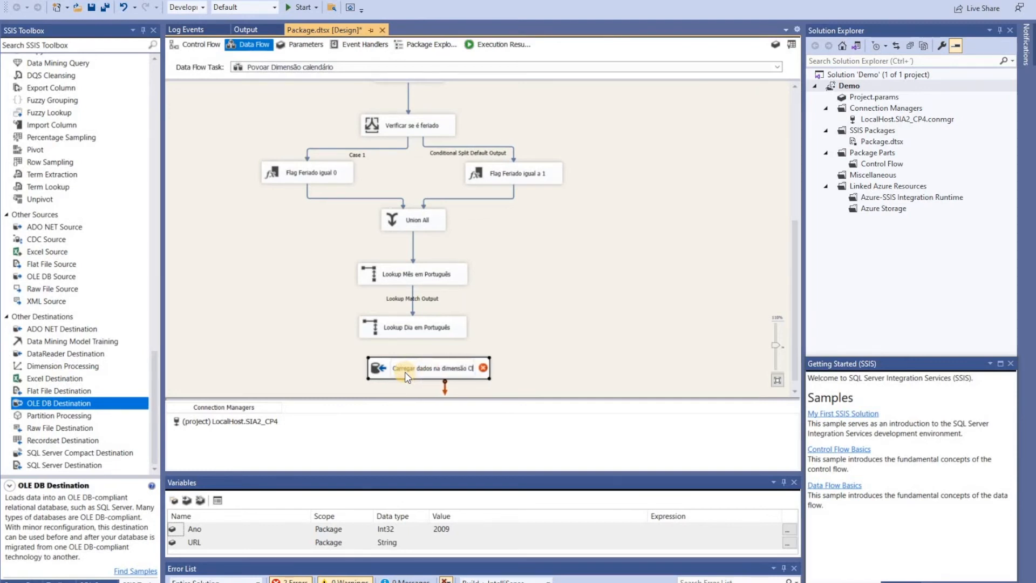
{"action": "type", "text": "alendário"}
Step: Connect the day lookup's Lookup Match Output to the OLE DB Destination
{"action": "left_click", "coordinate": [419, 330]}
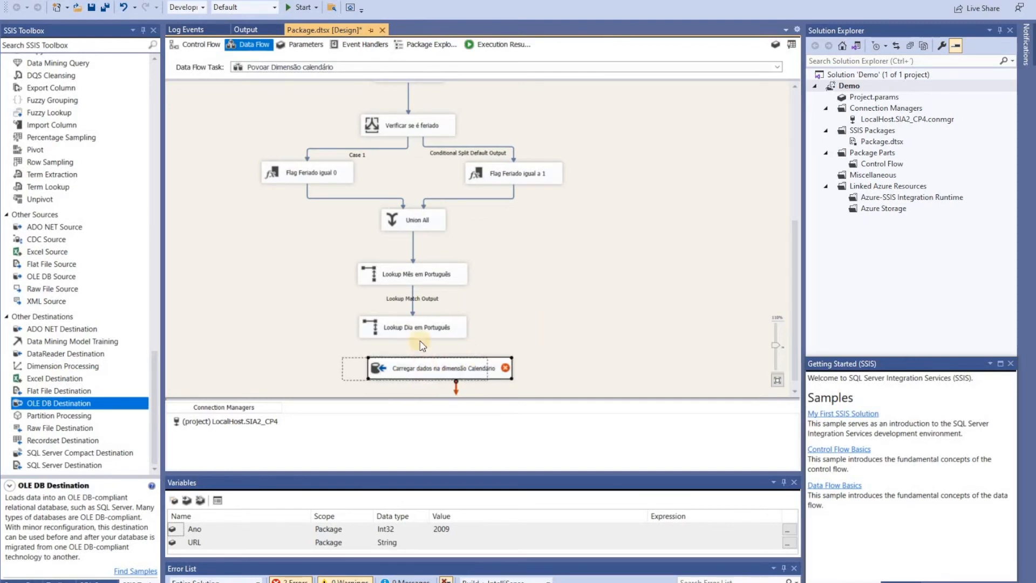
{"action": "left_click_drag", "start_coordinate": [418, 361], "coordinate": [468, 372]}
{"action": "left_click", "coordinate": [512, 302]}
{"action": "left_click", "coordinate": [512, 314]}
{"action": "left_click", "coordinate": [570, 362]}
Step: Set the OLE DB Destination's target table to [dbo].[DateDimension]
{"action": "double_click", "coordinate": [429, 371]}
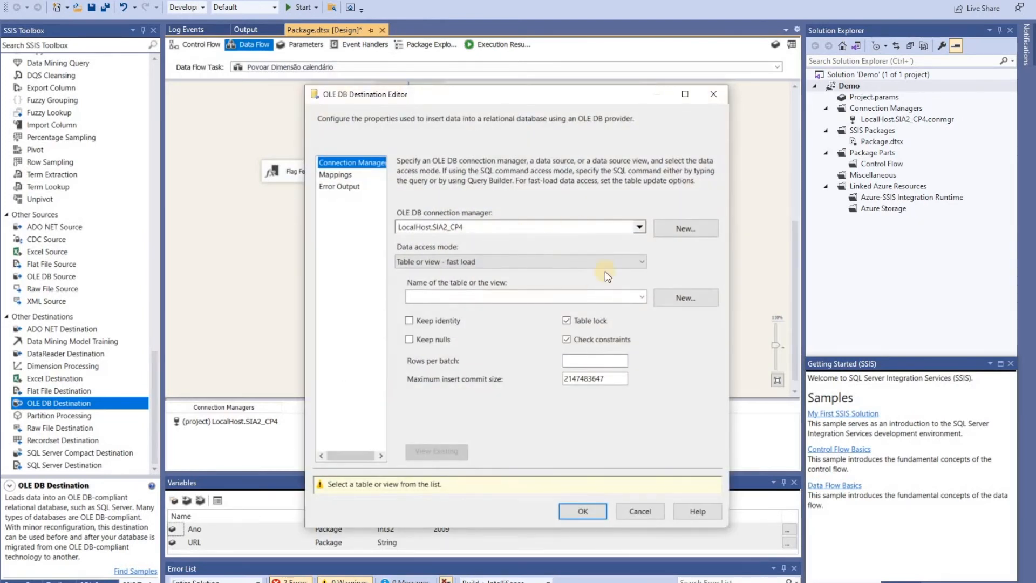
{"action": "left_click", "coordinate": [631, 294]}
{"action": "left_click", "coordinate": [572, 308]}
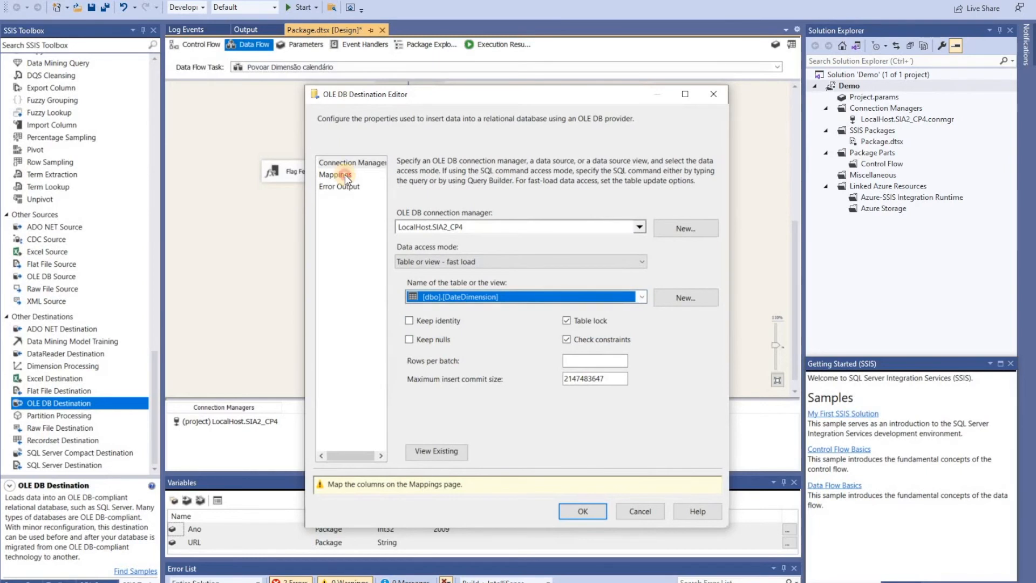
Step: Map the Day of Week input column to the Day of Week English destination column, widening both column lists
{"action": "left_click", "coordinate": [344, 174]}
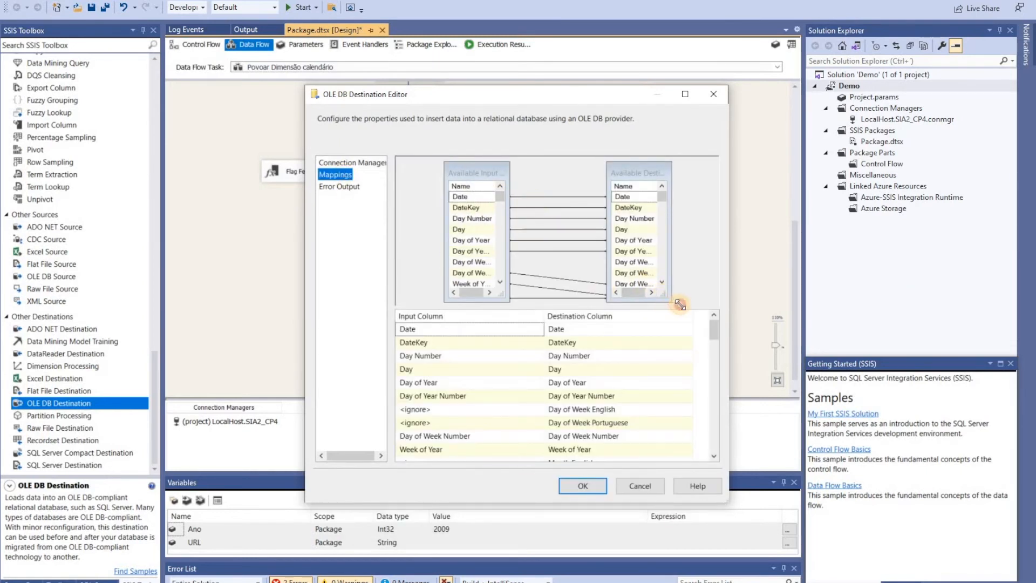
{"action": "left_click_drag", "start_coordinate": [678, 305], "coordinate": [687, 308]}
{"action": "left_click_drag", "start_coordinate": [511, 207], "coordinate": [549, 207]}
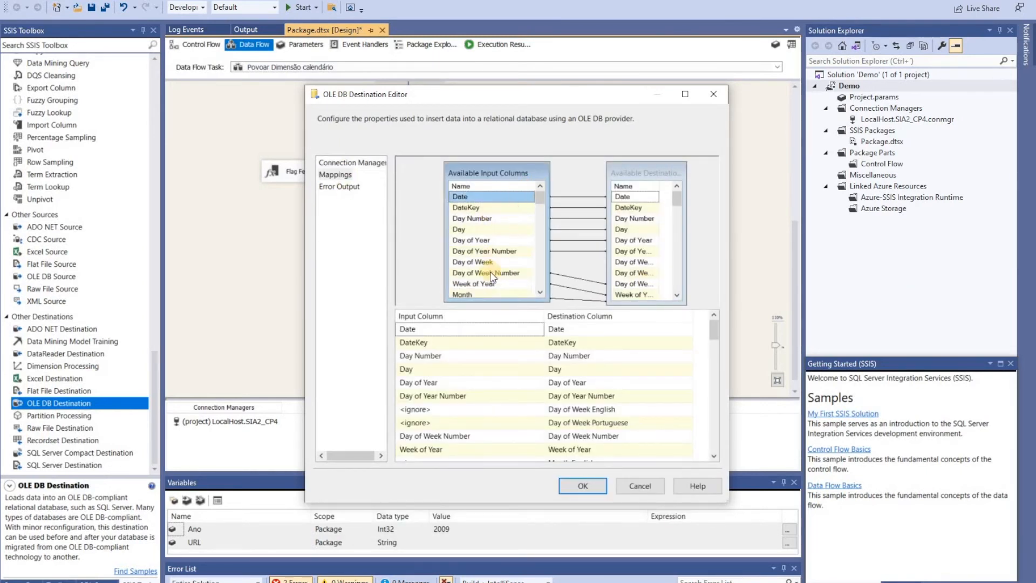
{"action": "left_click", "coordinate": [472, 261]}
{"action": "left_click_drag", "start_coordinate": [687, 209], "coordinate": [718, 208]}
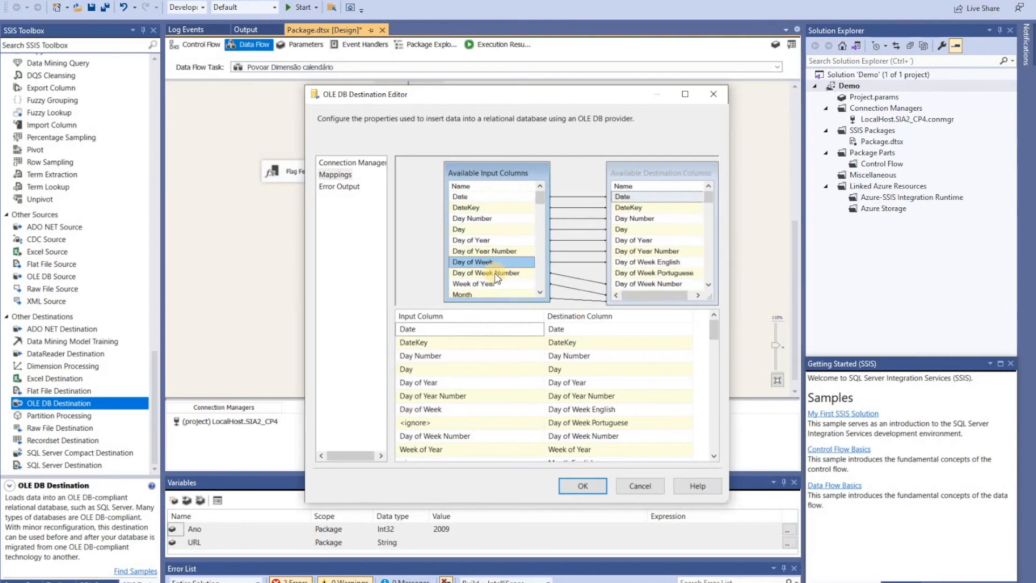
Step: Map the Month input column to the Month English destination column
{"action": "scroll", "coordinate": [542, 292], "scroll_direction": "down", "scroll_amount": 2}
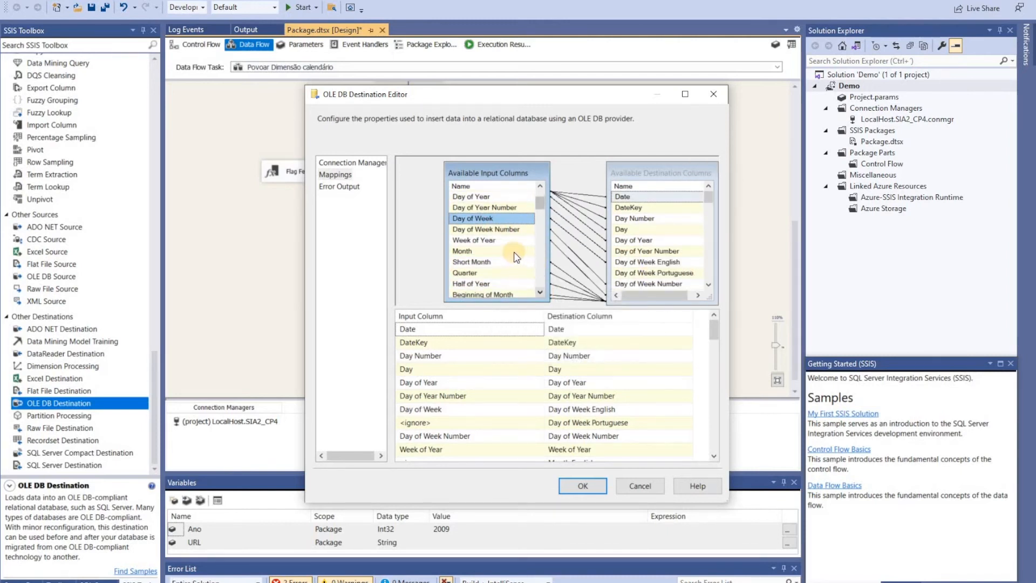
{"action": "left_click", "coordinate": [509, 252]}
{"action": "scroll", "coordinate": [711, 288], "scroll_direction": "down", "scroll_amount": 1}
{"action": "left_click_drag", "start_coordinate": [623, 272], "coordinate": [601, 264]}
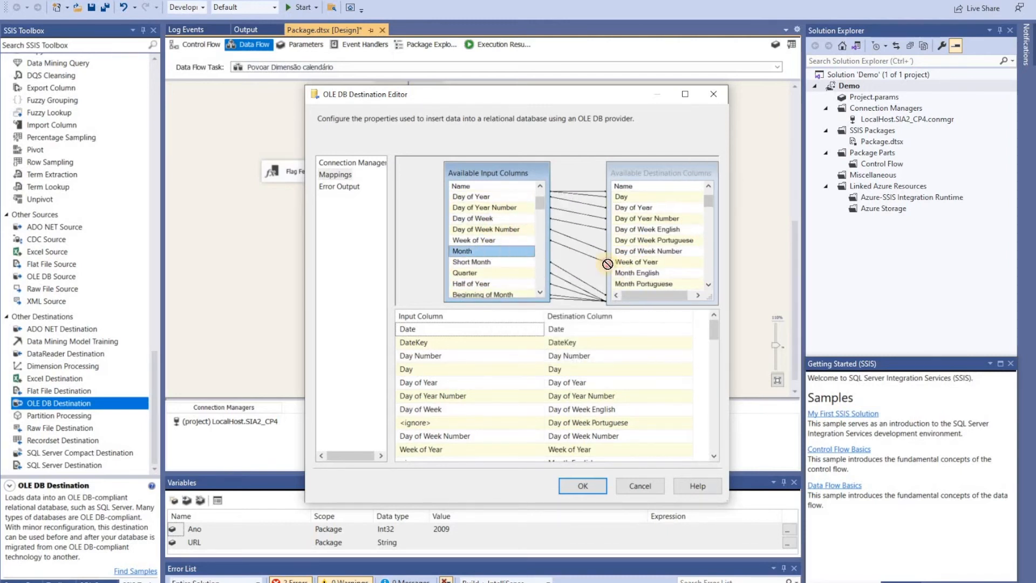
Step: Map Name, Type and flag_feriado to Portuguese Holiday Name, Portuguese Holiday Type and Portuguese Holiday Flag respectively
{"action": "scroll", "coordinate": [538, 292], "scroll_direction": "down", "scroll_amount": 5}
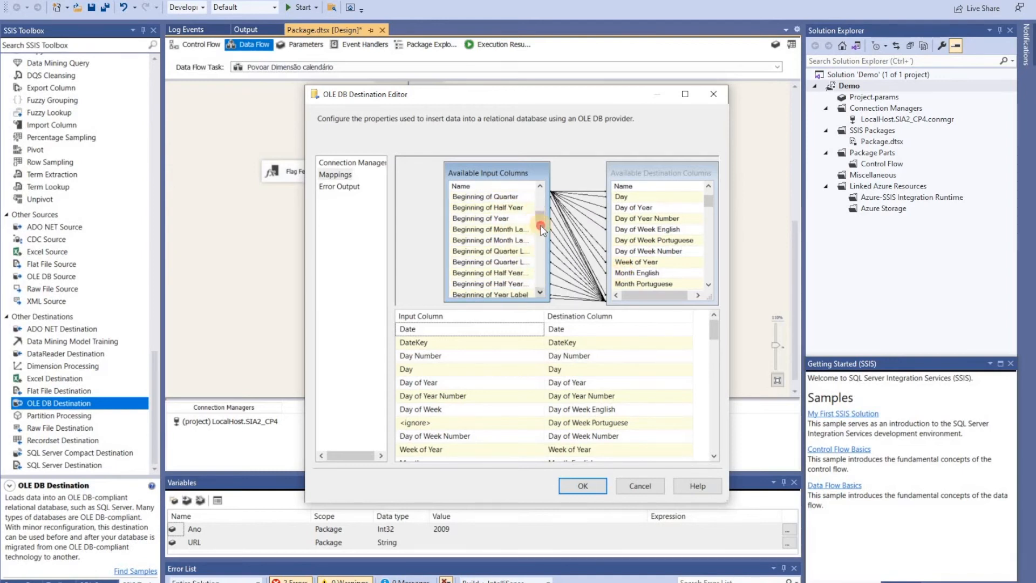
{"action": "left_click_drag", "start_coordinate": [443, 242], "coordinate": [410, 241]}
{"action": "left_click_drag", "start_coordinate": [539, 251], "coordinate": [529, 292]}
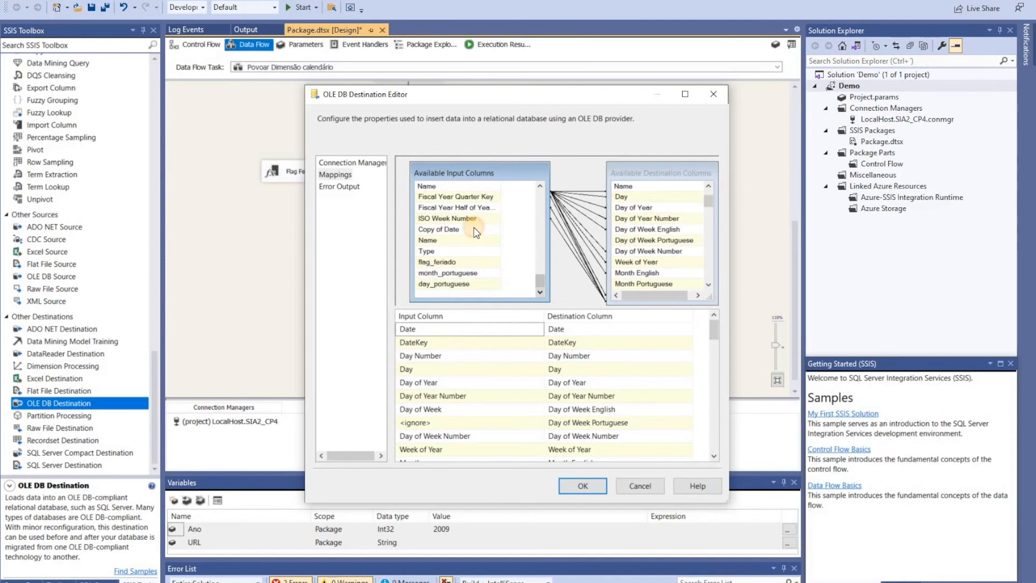
{"action": "left_click_drag", "start_coordinate": [475, 230], "coordinate": [570, 242]}
{"action": "left_click", "coordinate": [469, 242]}
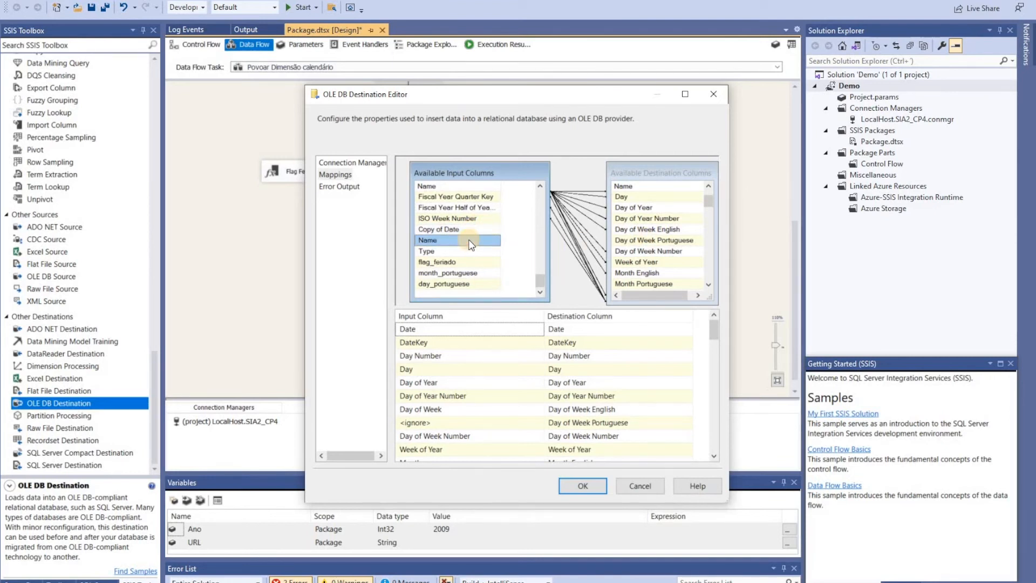
{"action": "left_click_drag", "start_coordinate": [708, 203], "coordinate": [705, 301]}
{"action": "left_click_drag", "start_coordinate": [481, 238], "coordinate": [611, 283]}
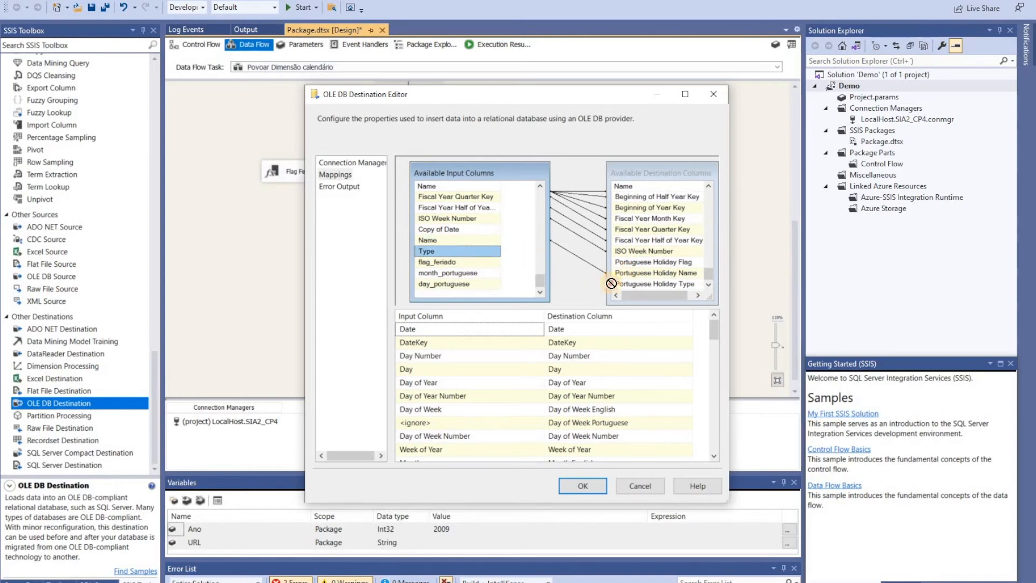
{"action": "left_click_drag", "start_coordinate": [458, 262], "coordinate": [630, 262]}
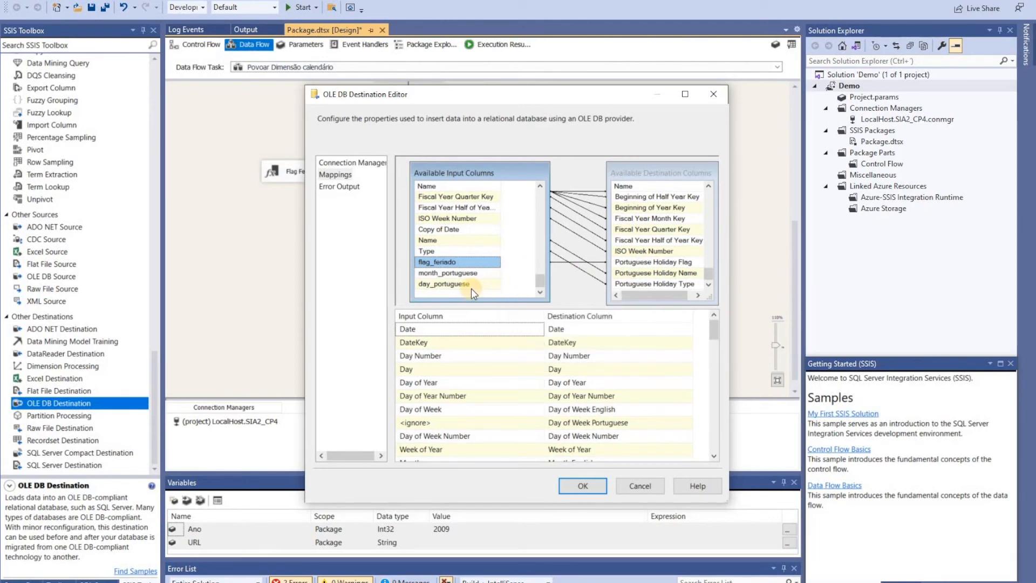
Step: Map month_portuguese to Month Portuguese and day_portuguese to Day of Week Portuguese, and accept the destination's mappings
{"action": "left_click", "coordinate": [485, 277]}
{"action": "left_click_drag", "start_coordinate": [710, 261], "coordinate": [709, 209]}
{"action": "left_click_drag", "start_coordinate": [478, 268], "coordinate": [623, 207]}
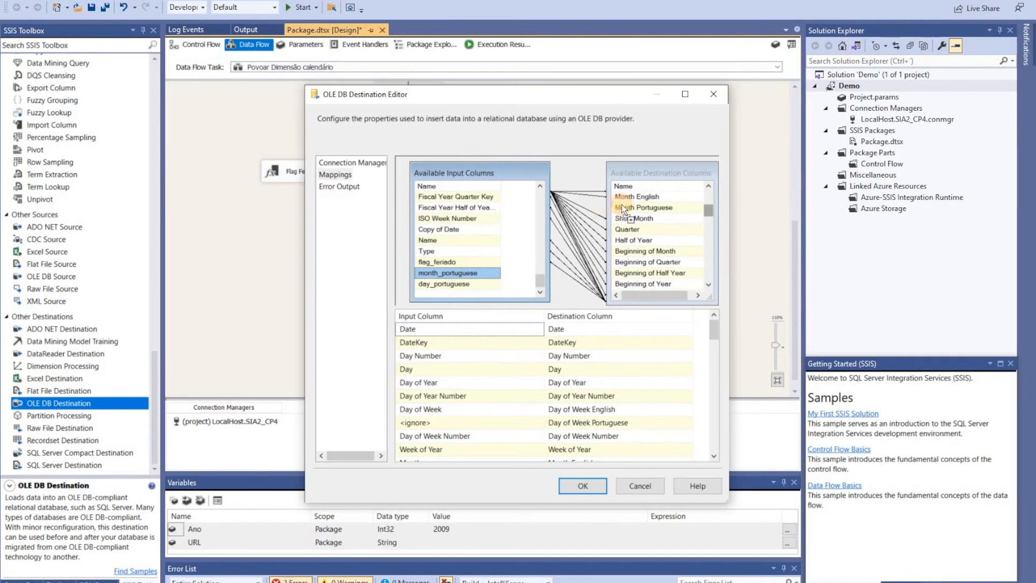
{"action": "left_click_drag", "start_coordinate": [708, 210], "coordinate": [709, 198]}
{"action": "left_click_drag", "start_coordinate": [456, 284], "coordinate": [626, 228]}
{"action": "left_click_drag", "start_coordinate": [718, 337], "coordinate": [642, 452]}
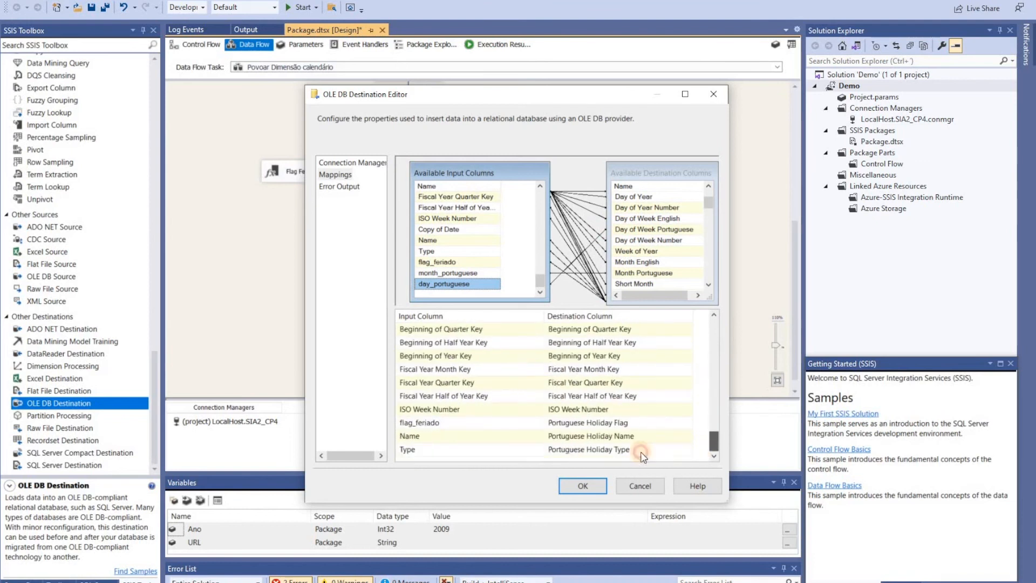
{"action": "left_click", "coordinate": [580, 487]}
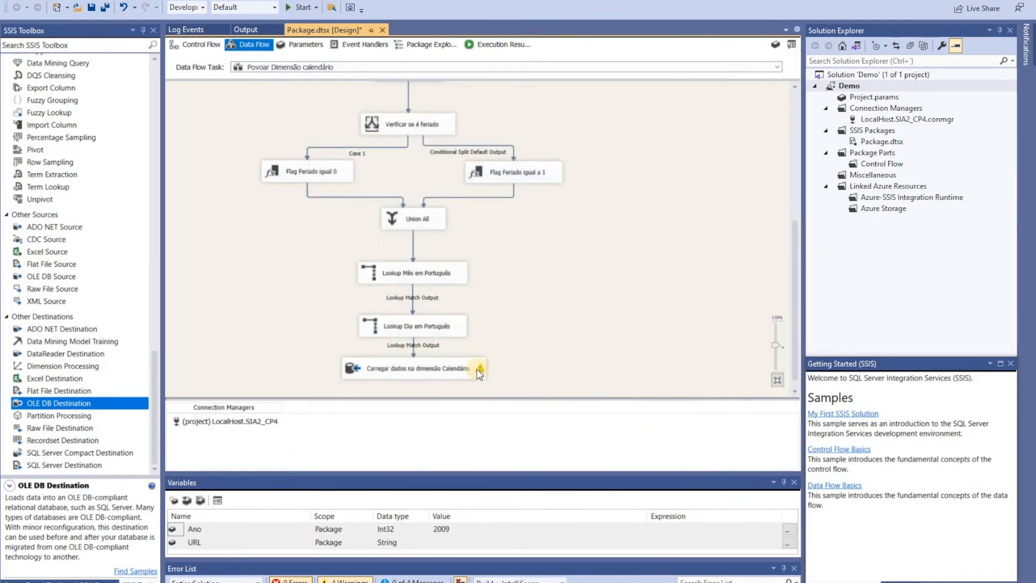
Step: Run the package and query the top 1000 rows of dbo.DateDimension in SQL Server Management Studio
{"action": "left_click", "coordinate": [287, 9]}
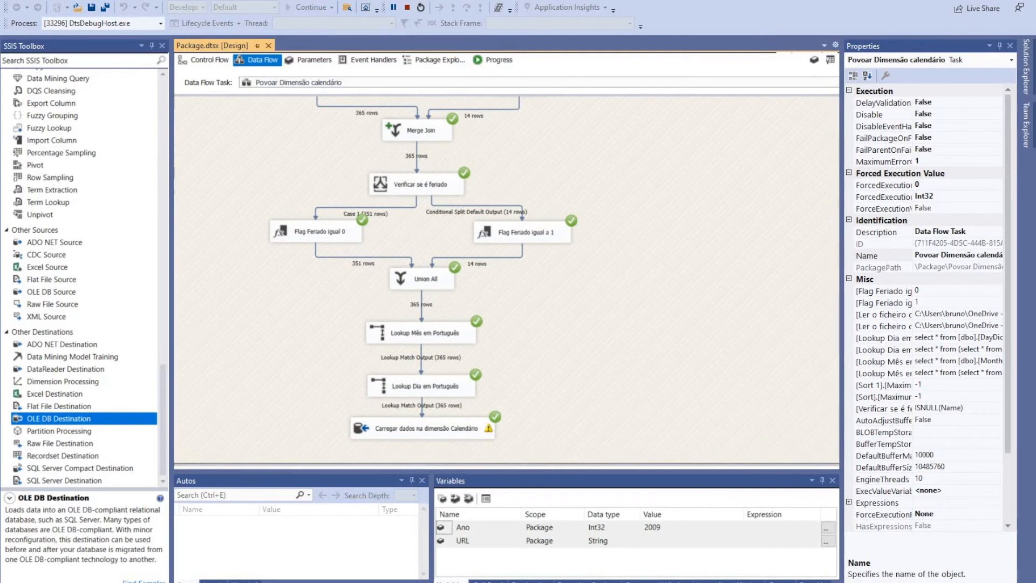
{"action": "key", "text": "alt+Tab"}
{"action": "right_click", "coordinate": [281, 387]}
{"action": "right_click", "coordinate": [280, 377]}
{"action": "left_click", "coordinate": [290, 383]}
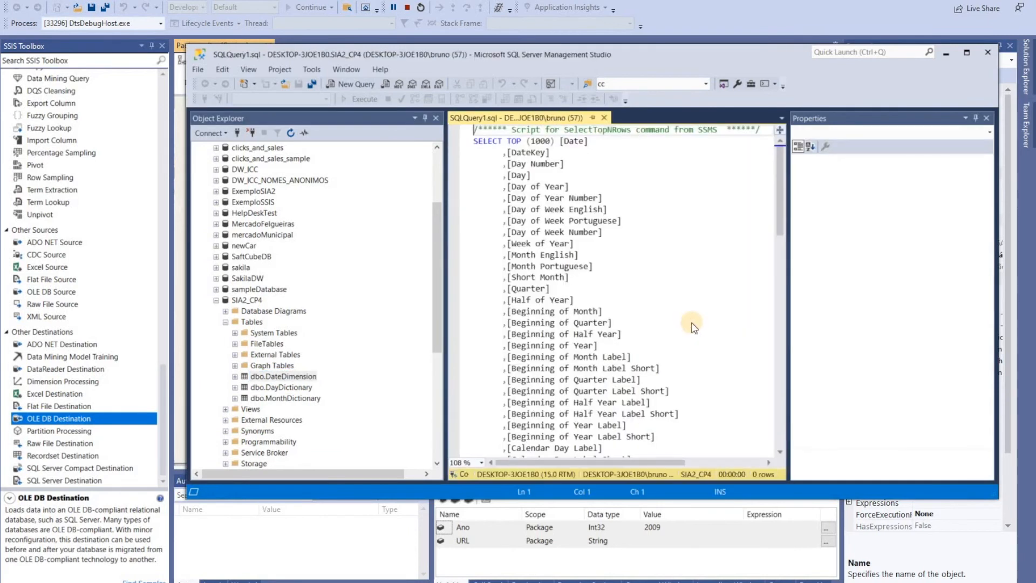
Step: Switch back to Visual Studio, stop the run and add an Execute SQL Task above the existing control flow tasks
{"action": "left_click", "coordinate": [387, 539]}
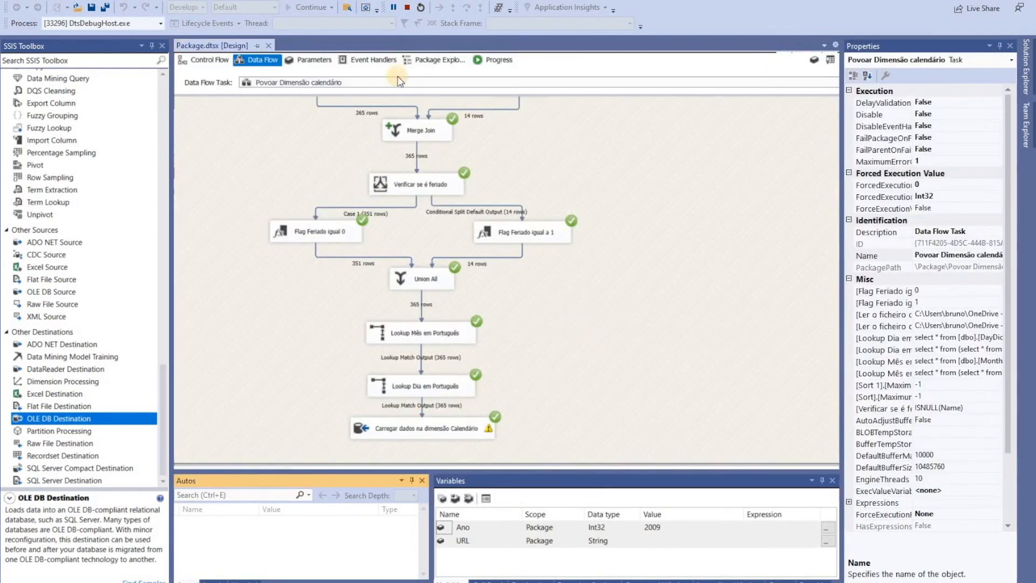
{"action": "key", "text": "shift+F5"}
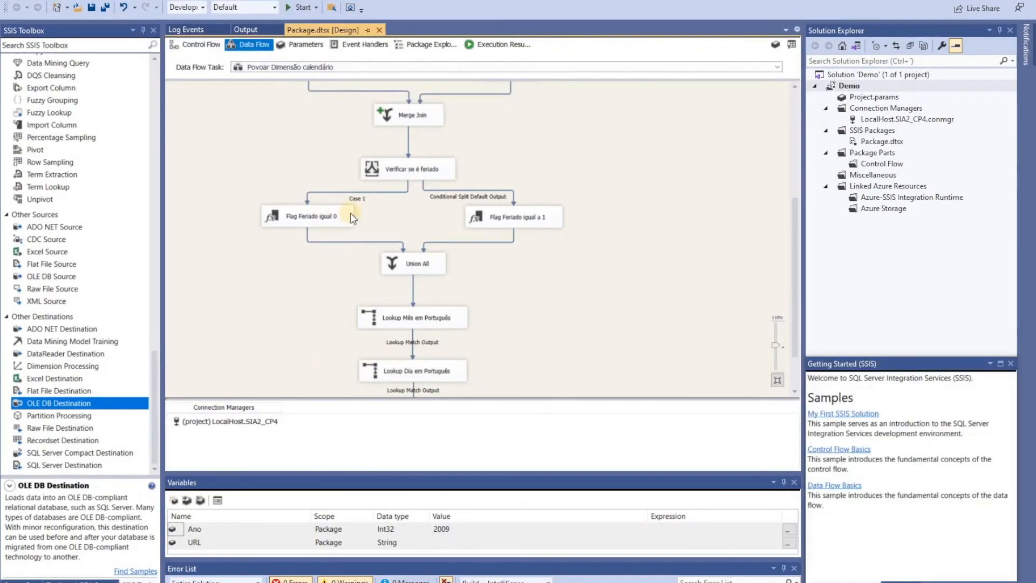
{"action": "left_click", "coordinate": [197, 44]}
{"action": "left_click_drag", "start_coordinate": [54, 85], "coordinate": [391, 79]}
{"action": "left_click_drag", "start_coordinate": [275, 280], "coordinate": [246, 282]}
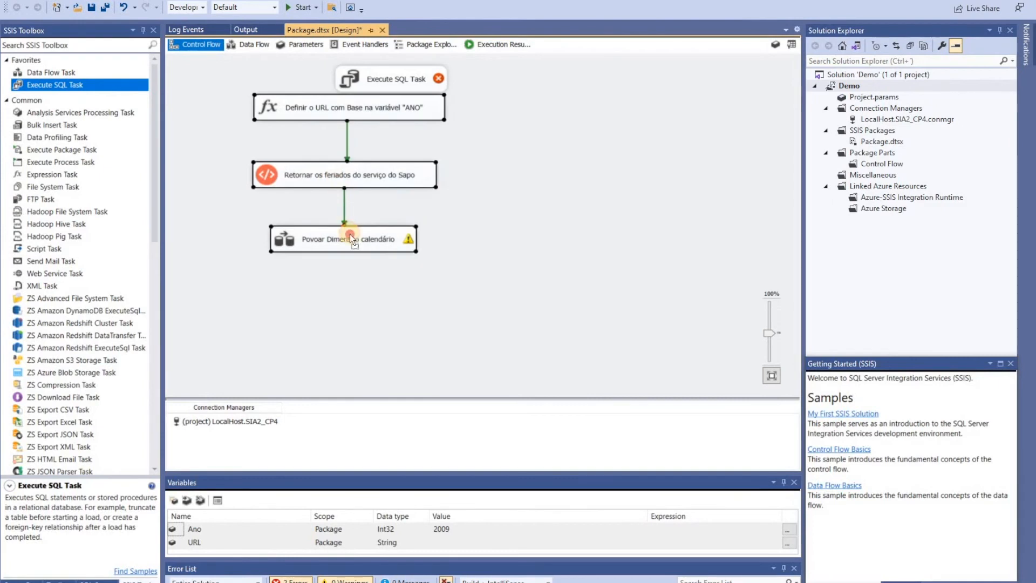
{"action": "left_click_drag", "start_coordinate": [350, 234], "coordinate": [367, 294]}
{"action": "left_click_drag", "start_coordinate": [383, 76], "coordinate": [362, 84]}
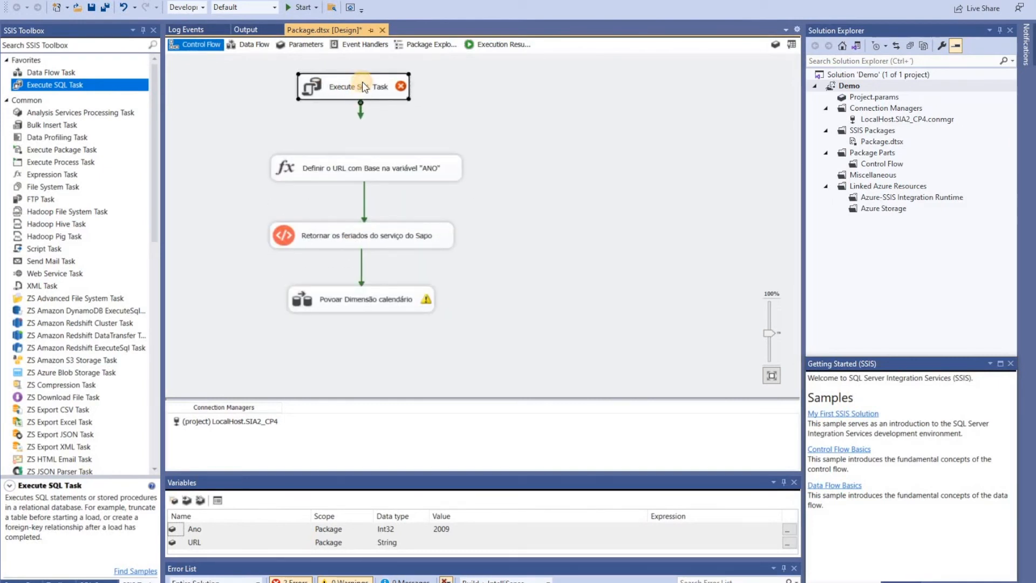
Step: Rename the Execute SQL Task as "Clean Calendar Dimension"
{"action": "left_click", "coordinate": [362, 82]}
{"action": "type", "text": "Clean Dimension Table"}
{"action": "key", "text": "Return"}
{"action": "key", "text": "BackSpace"}
{"action": "key", "text": "BackSpace"}
{"action": "key", "text": "BackSpace"}
{"action": "key", "text": "BackSpace"}
{"action": "key", "text": "BackSpace"}
{"action": "key", "text": "Left"}
{"action": "key", "text": "Left"}
{"action": "key", "text": "Left"}
{"action": "key", "text": "Left"}
{"action": "key", "text": "Left"}
{"action": "key", "text": "Left"}
{"action": "key", "text": "Left"}
{"action": "key", "text": "Left"}
{"action": "key", "text": "Left"}
{"action": "key", "text": "Left"}
{"action": "key", "text": "Left"}
{"action": "key", "text": "Left"}
{"action": "type", "text": "Calendar"}
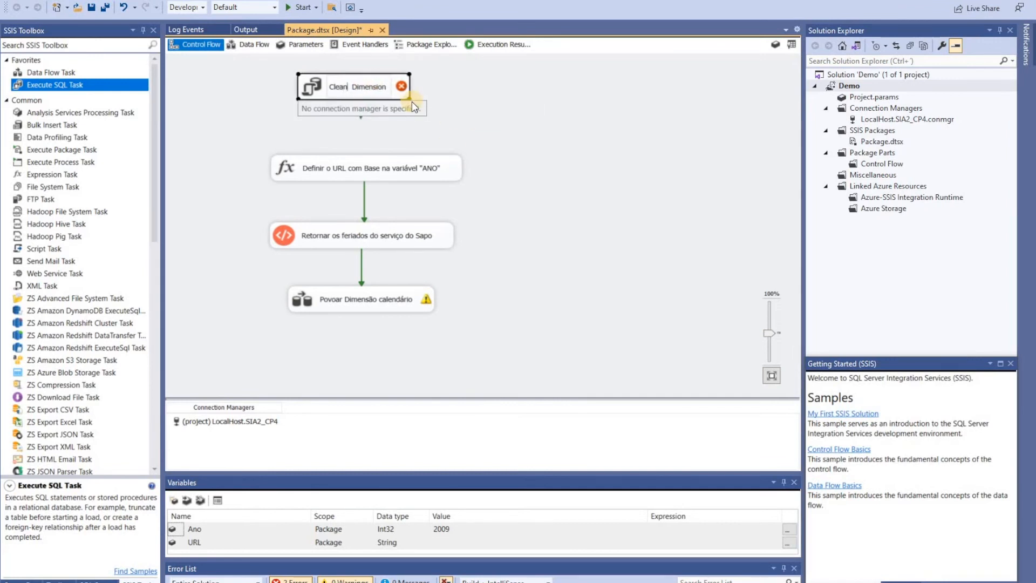
Step: Give the Clean Calendar Dimension task the LocalHost.SIA2_CP4 connection and the SQL statement DELETE FROM DateDimension;
{"action": "key", "text": "Return"}
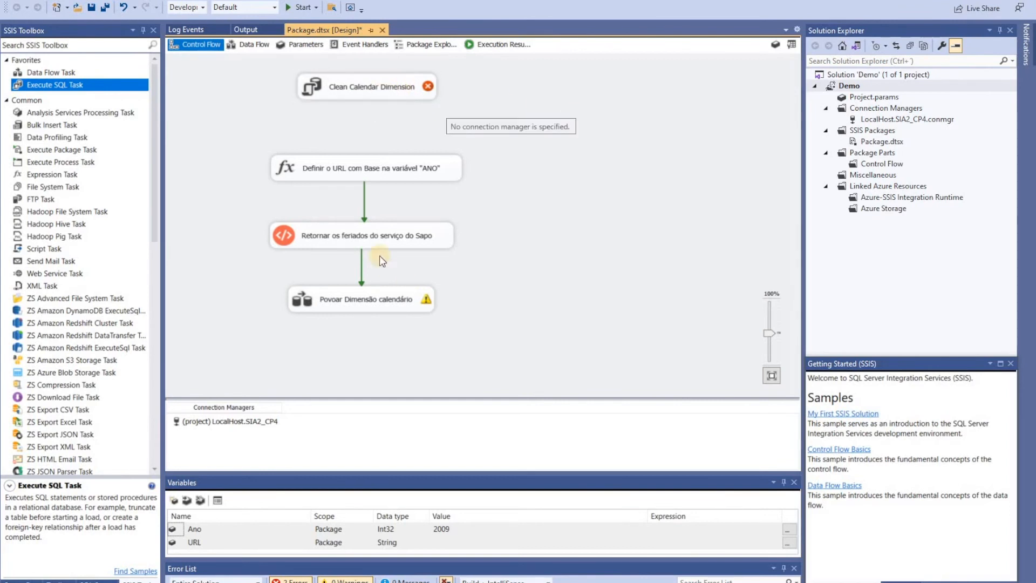
{"action": "double_click", "coordinate": [367, 89]}
{"action": "left_click", "coordinate": [608, 313]}
{"action": "left_click", "coordinate": [680, 314]}
{"action": "left_click", "coordinate": [567, 337]}
{"action": "left_click", "coordinate": [585, 337]}
{"action": "type", "text": "DELETE FROM DateDimension;"}
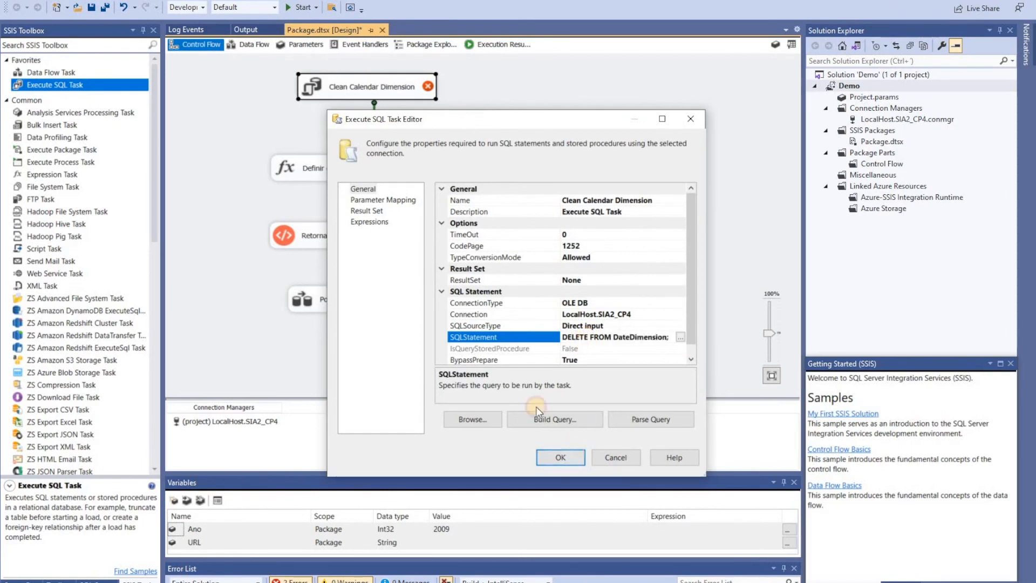
{"action": "key", "text": "Return"}
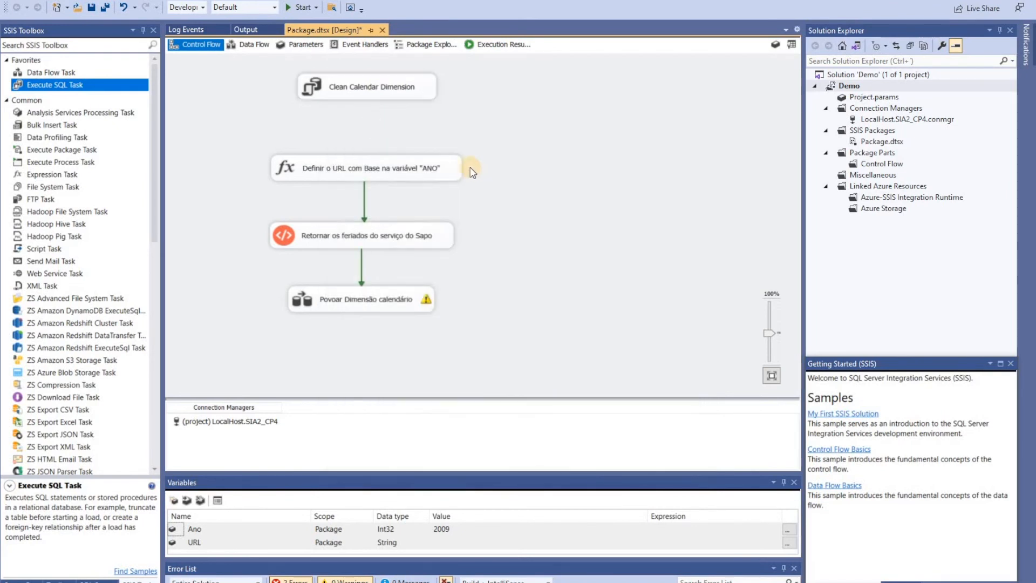
Step: Add an Int32 package variable named ContadorAno
{"action": "left_click", "coordinate": [225, 548]}
{"action": "left_click", "coordinate": [522, 235]}
{"action": "left_click", "coordinate": [204, 528]}
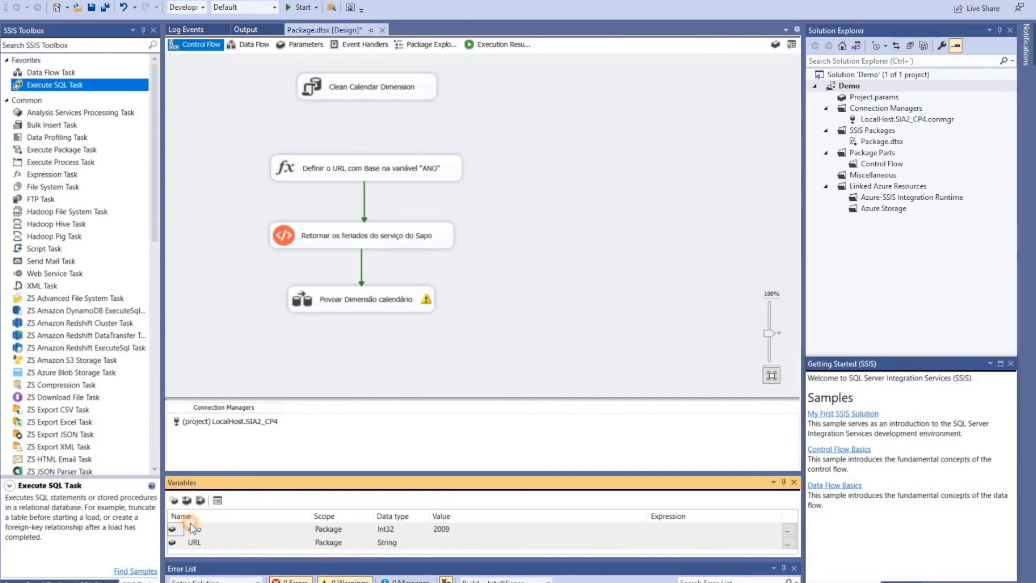
{"action": "left_click_drag", "start_coordinate": [500, 461], "coordinate": [500, 433]}
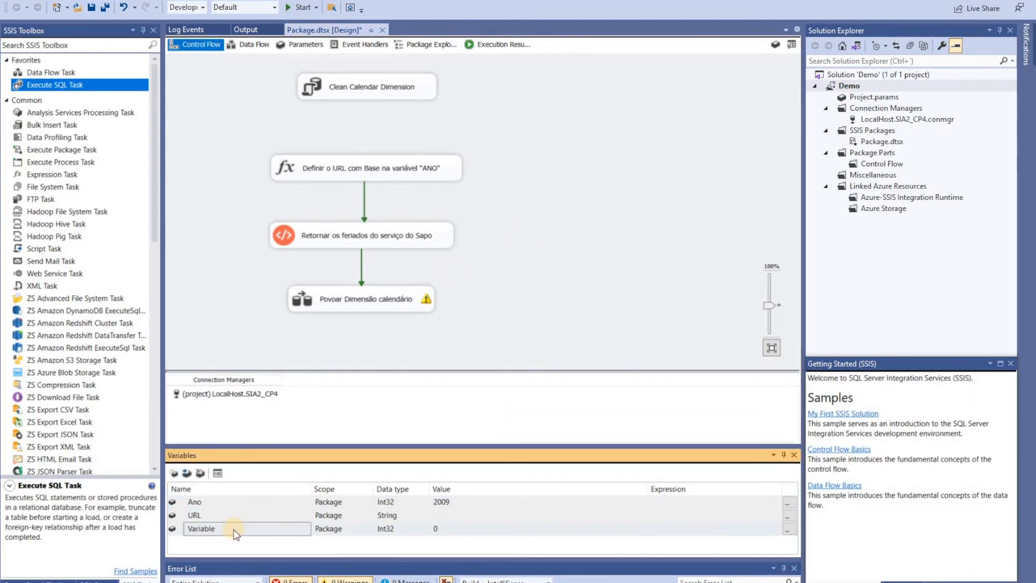
{"action": "left_click", "coordinate": [234, 529]}
{"action": "type", "text": "co"}
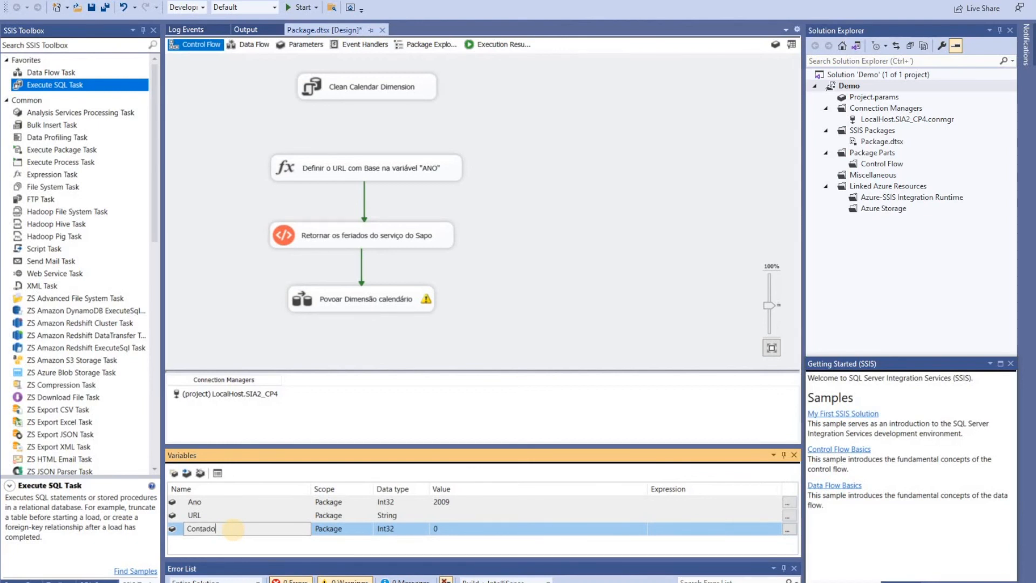
{"action": "key", "text": "Return"}
Step: Add a For Loop Container beside the existing control flow tasks and enlarge it to hold three tasks
{"action": "left_click", "coordinate": [169, 174]}
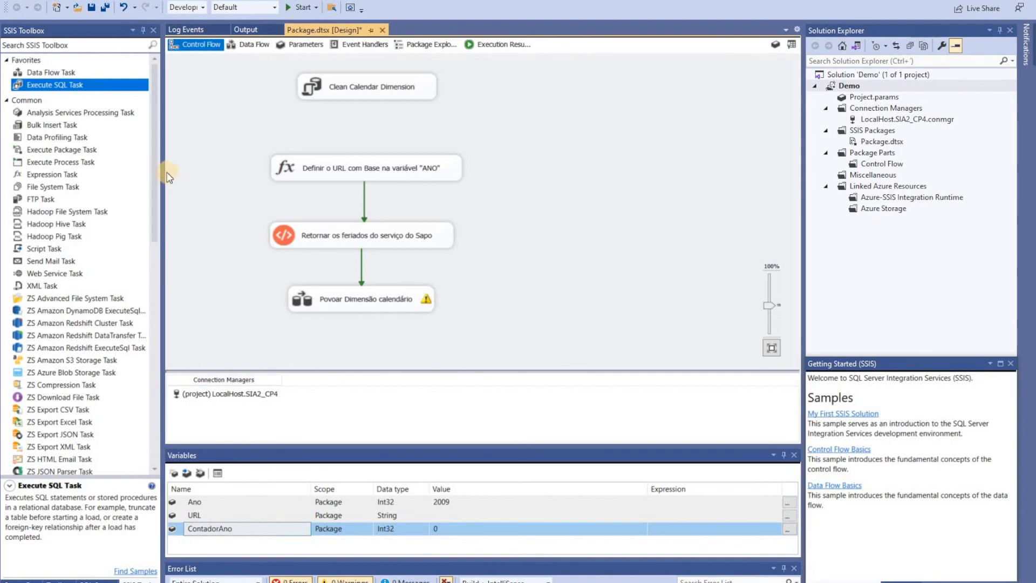
{"action": "left_click", "coordinate": [81, 46]}
{"action": "type", "text": "for"}
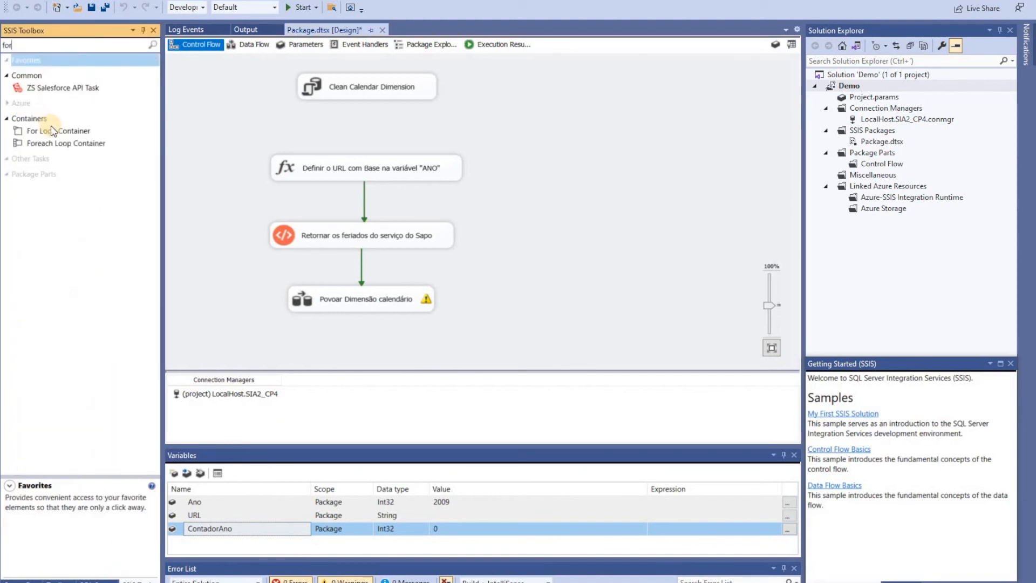
{"action": "left_click", "coordinate": [49, 132]}
{"action": "left_click_drag", "start_coordinate": [49, 132], "coordinate": [528, 154]}
{"action": "left_click_drag", "start_coordinate": [659, 224], "coordinate": [706, 358]}
Step: Move the URL expression, Sapo holidays and Povoar Dimensão calendário tasks into the For Loop Container and place it below Clean Calendar Dimension
{"action": "left_click", "coordinate": [384, 158]}
{"action": "left_click", "coordinate": [366, 221], "text": "ctrl"}
{"action": "left_click", "coordinate": [371, 281], "text": "ctrl"}
{"action": "left_click_drag", "start_coordinate": [371, 281], "coordinate": [625, 319]}
{"action": "left_click_drag", "start_coordinate": [585, 133], "coordinate": [338, 127]}
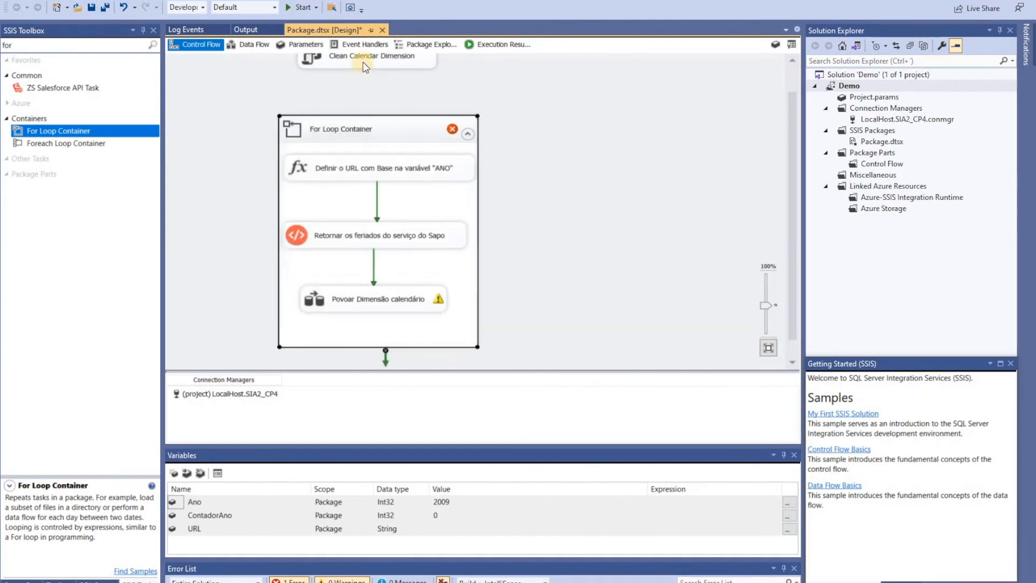
Step: Connect Clean Calendar Dimension to the For Loop Container and space out the tasks inside the container
{"action": "left_click", "coordinate": [364, 64]}
{"action": "left_click_drag", "start_coordinate": [374, 91], "coordinate": [373, 135]}
{"action": "left_click_drag", "start_coordinate": [403, 312], "coordinate": [410, 320]}
{"action": "left_click_drag", "start_coordinate": [401, 248], "coordinate": [401, 255]}
{"action": "left_click_drag", "start_coordinate": [394, 306], "coordinate": [386, 311]}
{"action": "left_click_drag", "start_coordinate": [384, 173], "coordinate": [384, 183]}
{"action": "left_click", "coordinate": [377, 134]}
Step: Add two Int32 package parameters, AnoInicio with the value 2005 and AnoFim with the end year
{"action": "left_click", "coordinate": [306, 44]}
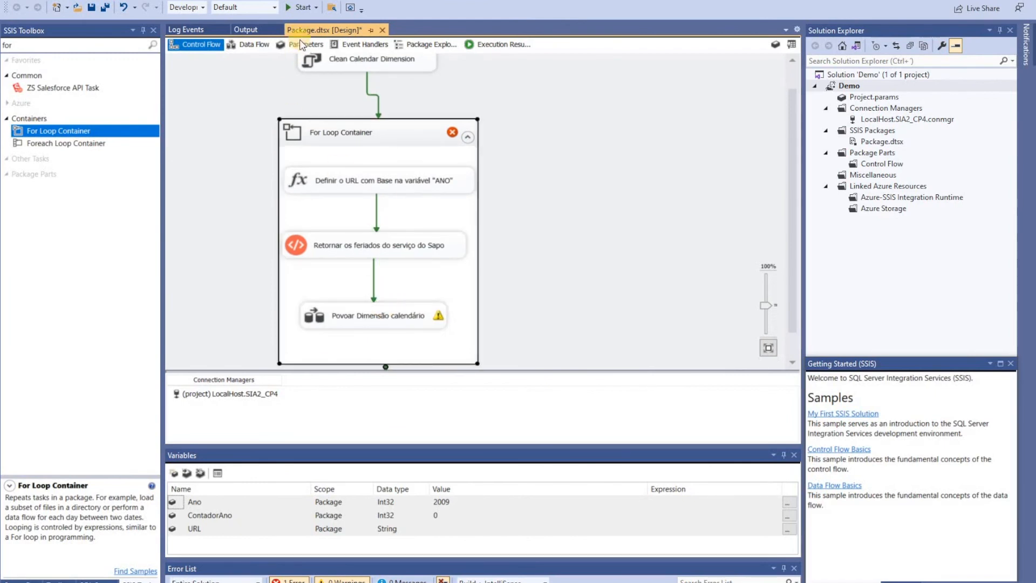
{"action": "left_click", "coordinate": [186, 103]}
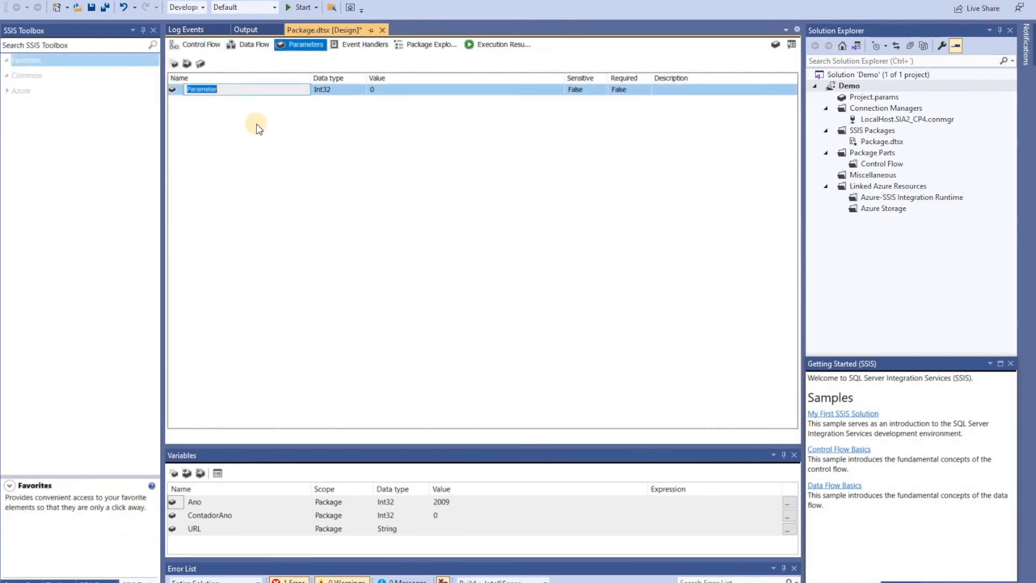
{"action": "type", "text": "S"}
{"action": "left_click", "coordinate": [174, 63]}
{"action": "type", "text": "AnoFim"}
{"action": "left_click", "coordinate": [388, 89]}
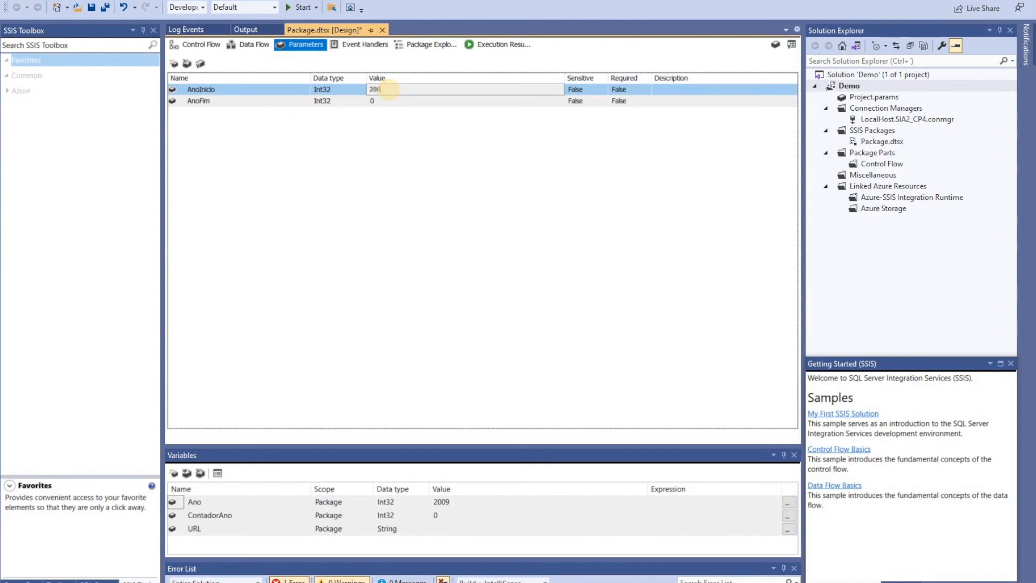
{"action": "left_click", "coordinate": [389, 99]}
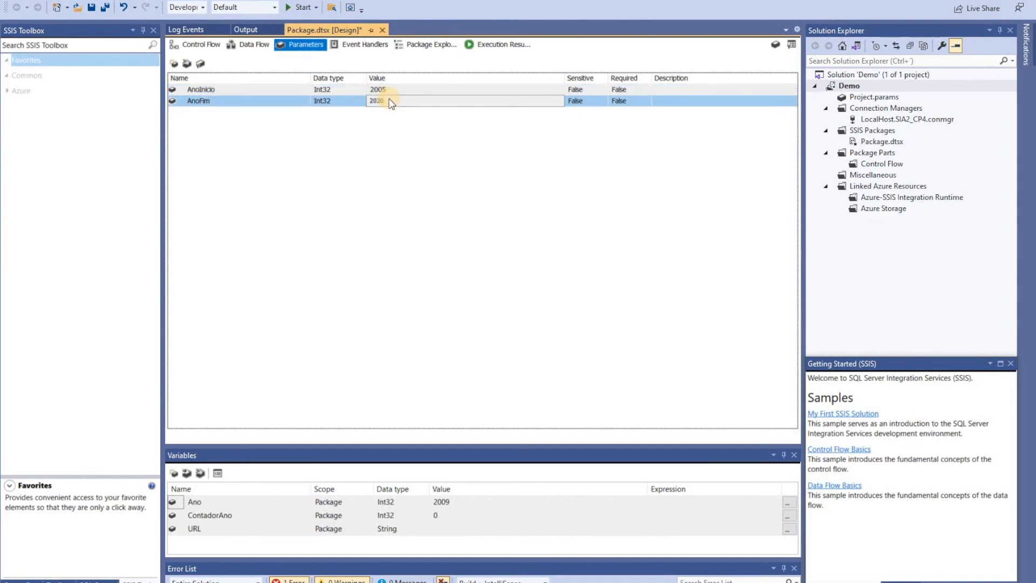
{"action": "left_click", "coordinate": [211, 47]}
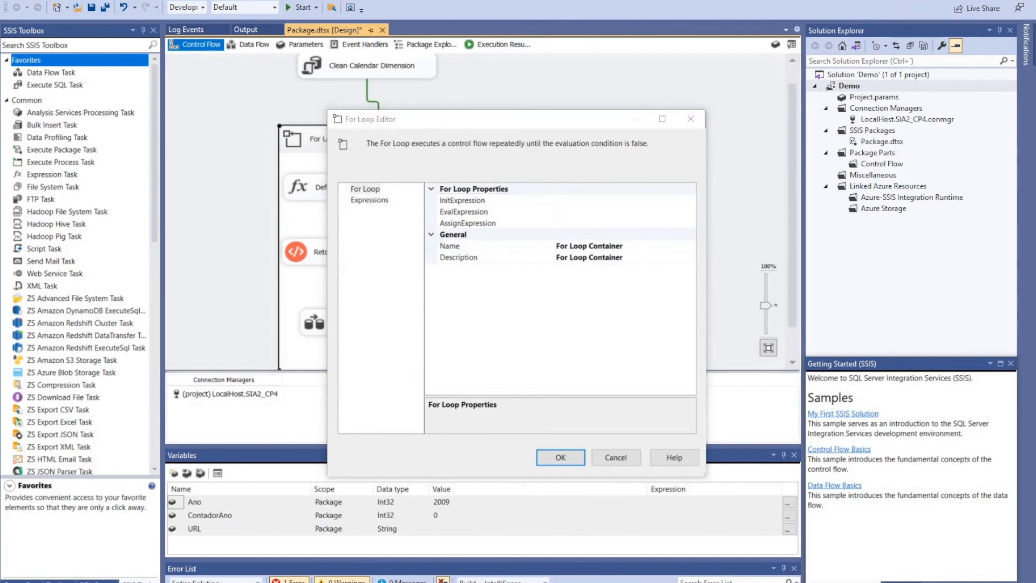
{"action": "left_click", "coordinate": [594, 200]}
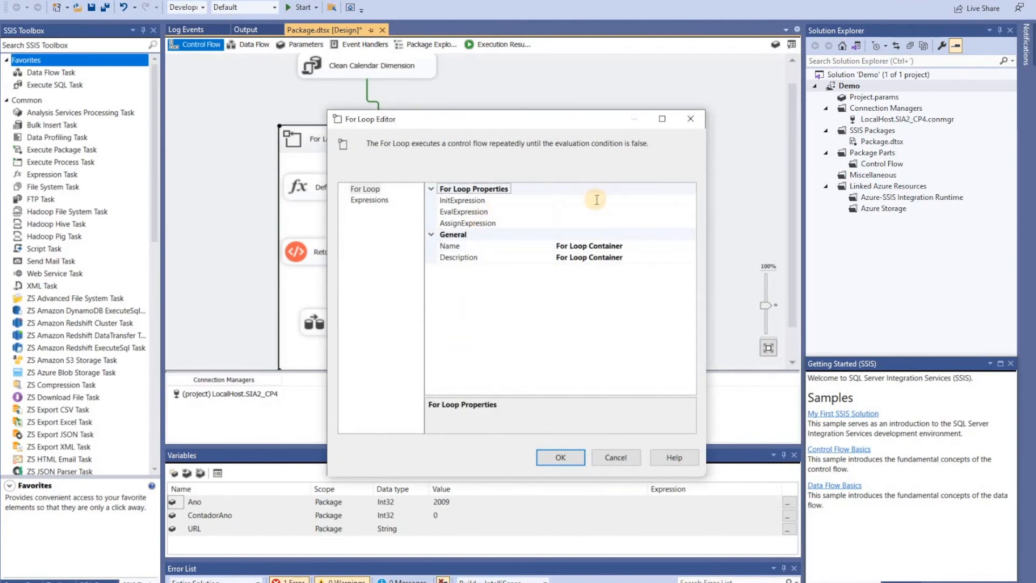
{"action": "type", "text": "@ContadorAno = @Ano"}
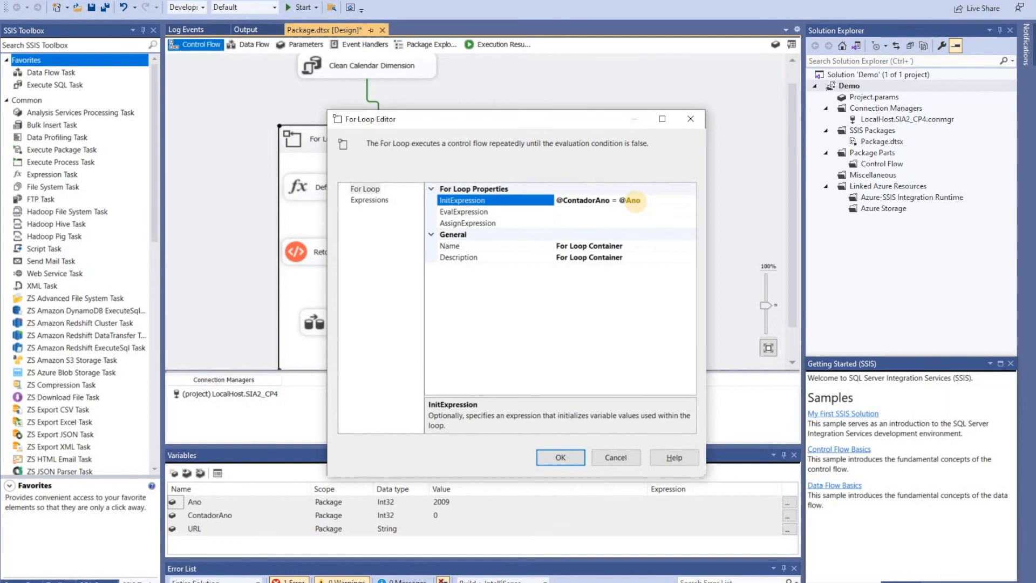
{"action": "type", "text": "Inicio"}
{"action": "left_click", "coordinate": [617, 210]}
{"action": "type", "text": "@ContadorAno ="}
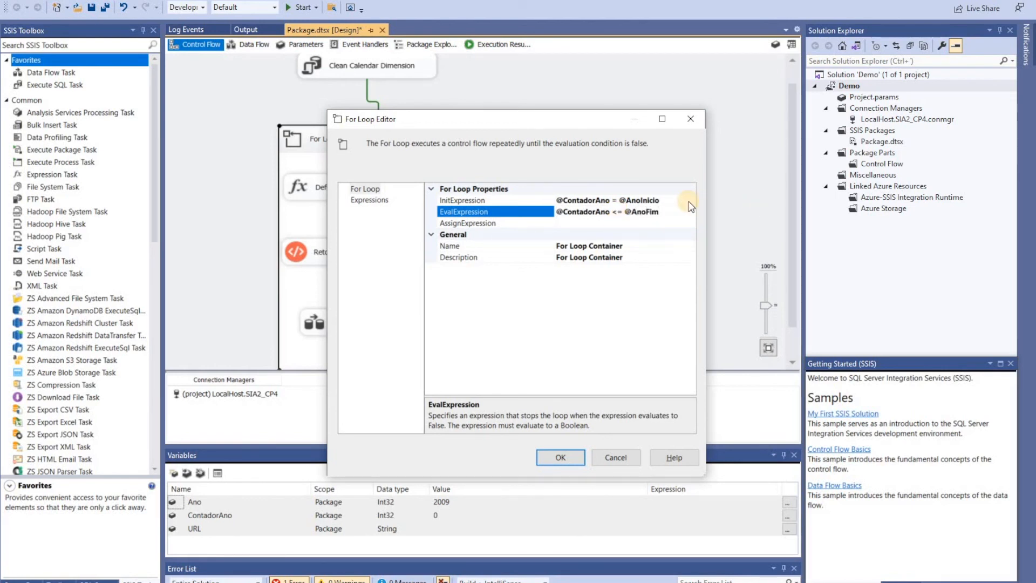
{"action": "left_click", "coordinate": [592, 222]}
{"action": "type", "text": "@ContadorAno ="}
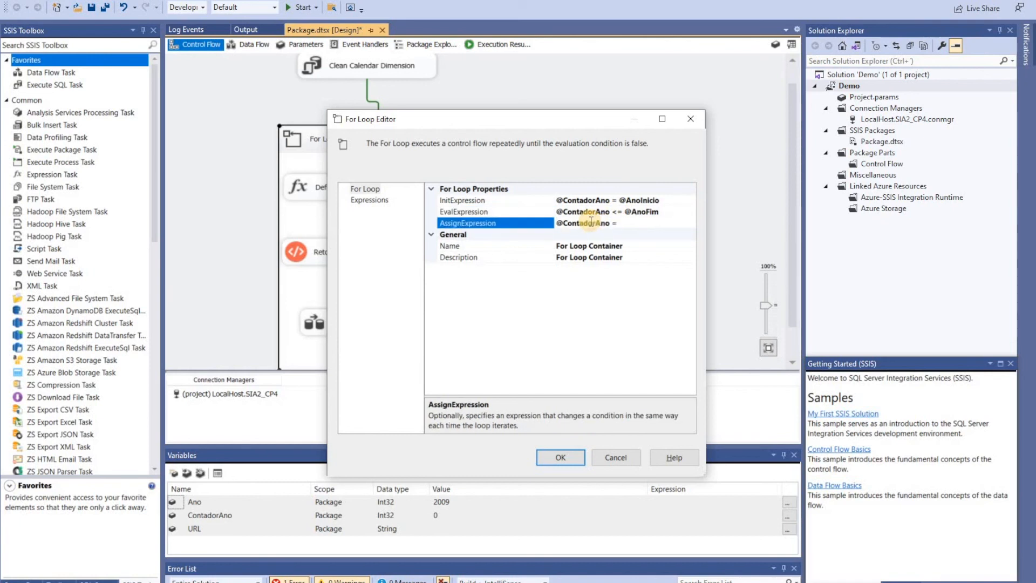
{"action": "type", "text": " @ContadorAno ="}
{"action": "left_click", "coordinate": [560, 457]}
Step: Replace User::Ano with User::ContadorAno in the expression of the URL-defining Expression Task
{"action": "double_click", "coordinate": [370, 188]}
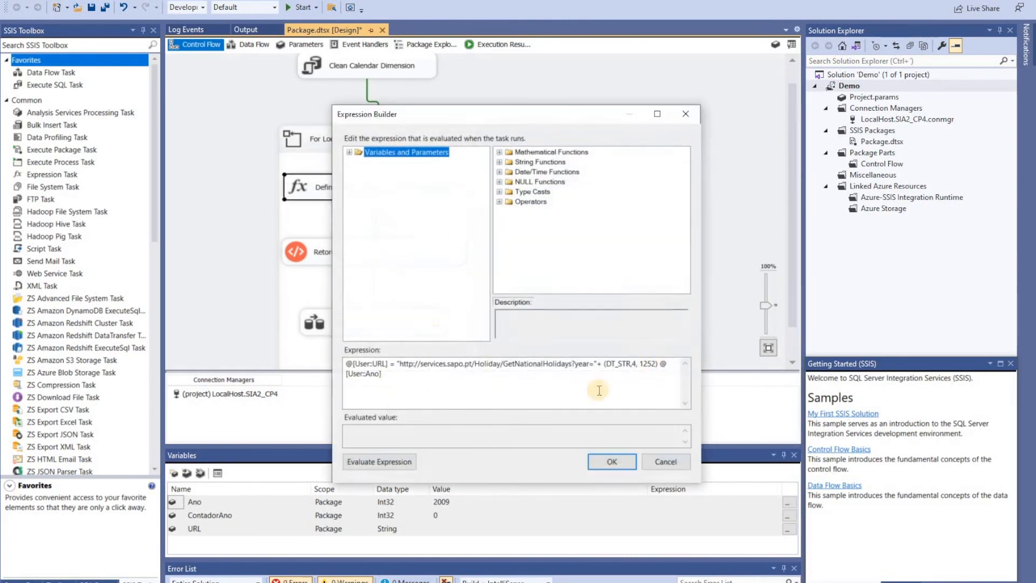
{"action": "left_click", "coordinate": [366, 373]}
{"action": "left_click_drag", "start_coordinate": [366, 374], "coordinate": [381, 373]}
{"action": "left_click", "coordinate": [381, 373]}
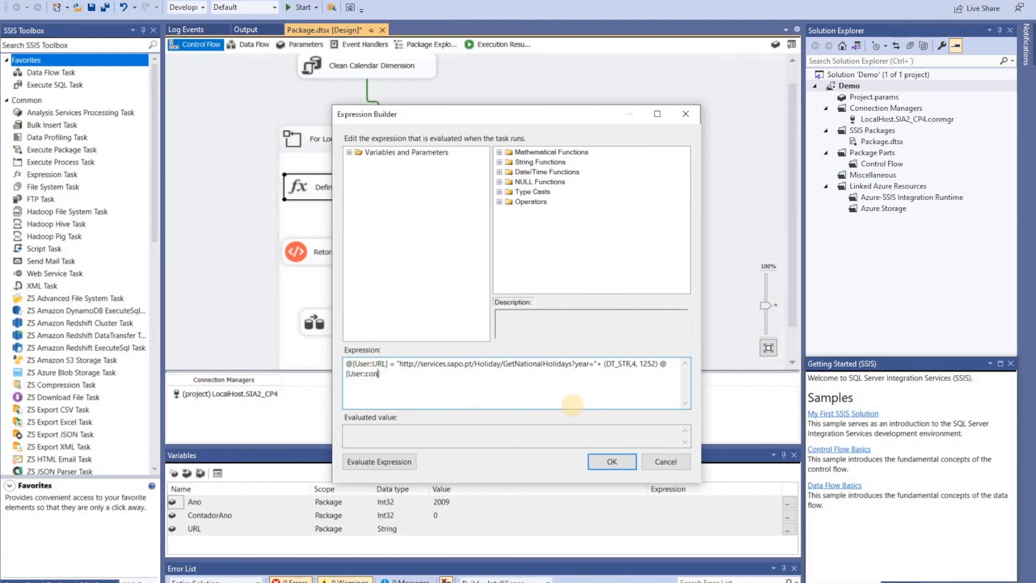
{"action": "type", "text": "ContadorAno]"}
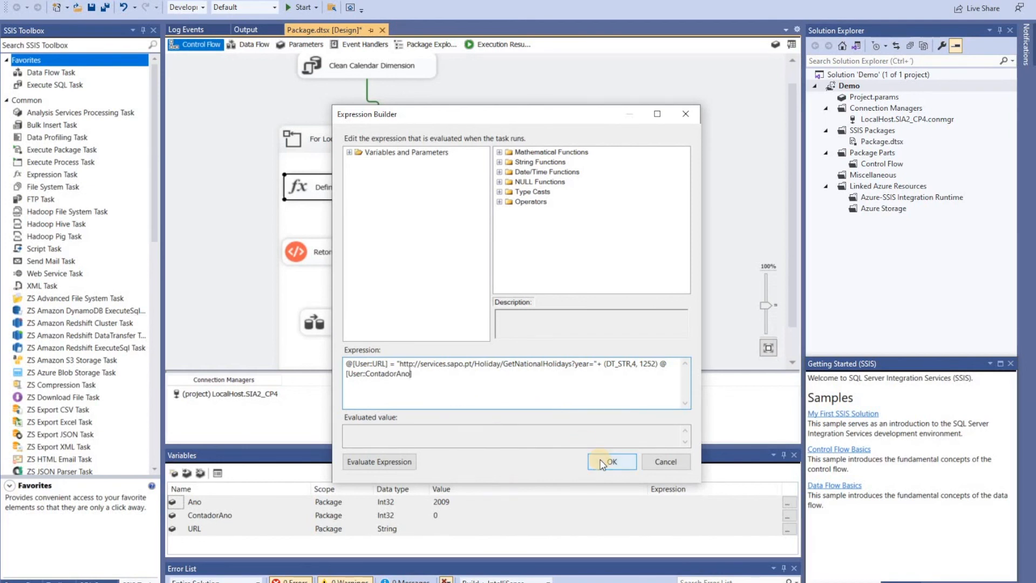
{"action": "left_click", "coordinate": [603, 463]}
Step: Remove the Ano variable and move the URL variable to the For Loop Container's scope
{"action": "left_click", "coordinate": [195, 530]}
{"action": "left_click", "coordinate": [187, 473]}
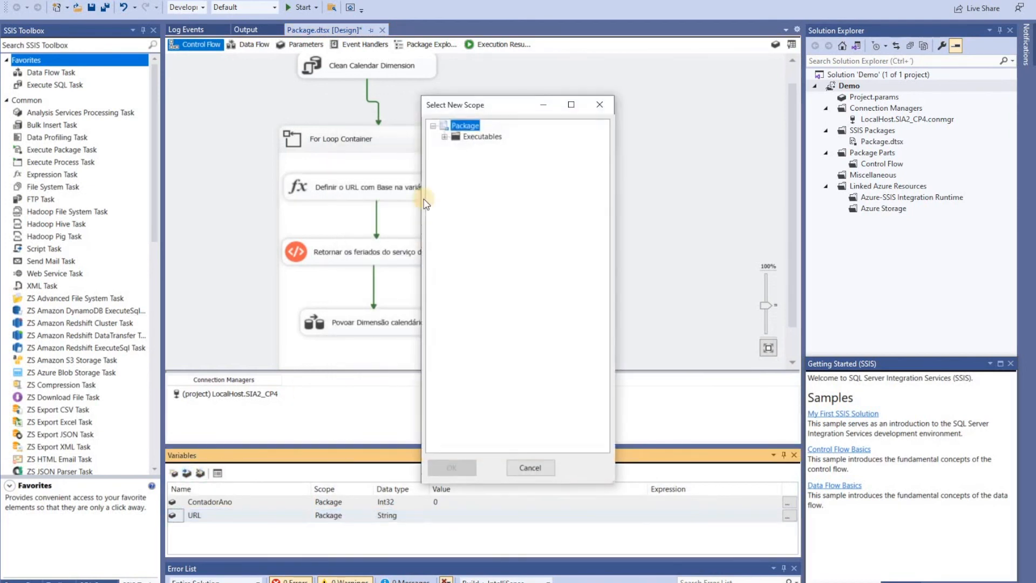
{"action": "left_click", "coordinate": [444, 136]}
{"action": "left_click", "coordinate": [455, 158]}
{"action": "left_click", "coordinate": [506, 158]}
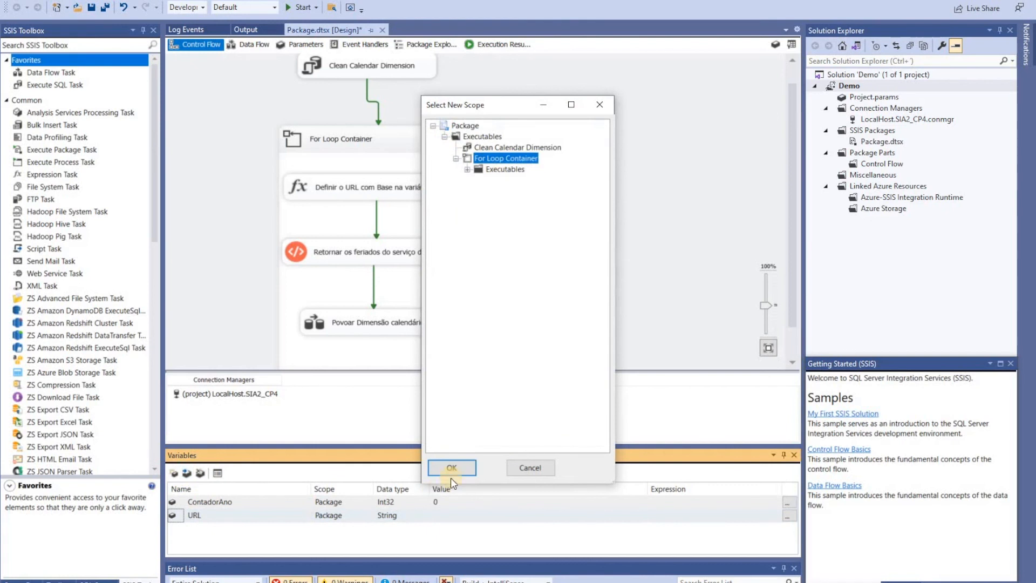
{"action": "left_click", "coordinate": [451, 467]}
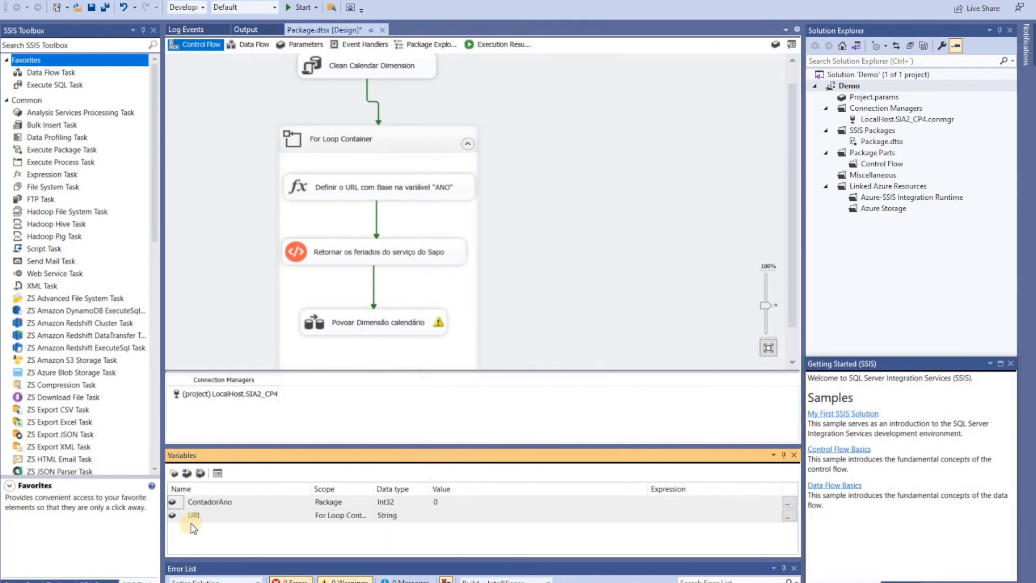
Step: Move the ContadorAno variable to the For Loop Container's scope
{"action": "left_click", "coordinate": [183, 502]}
{"action": "left_click", "coordinate": [186, 473]}
{"action": "left_click", "coordinate": [444, 136]}
{"action": "left_click", "coordinate": [454, 157]}
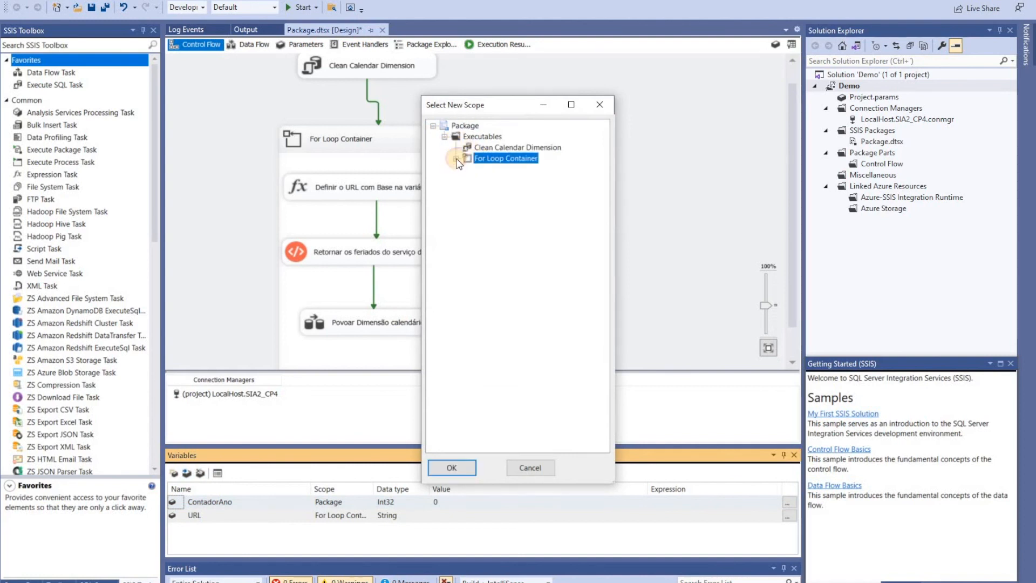
{"action": "left_click", "coordinate": [452, 467]}
{"action": "key", "text": "F5"}
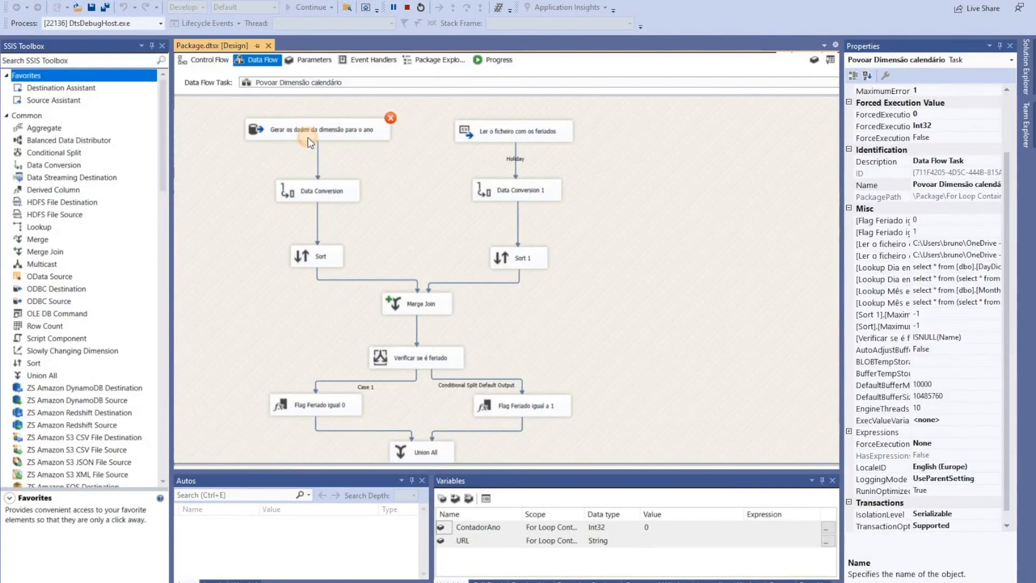
{"action": "double_click", "coordinate": [308, 134]}
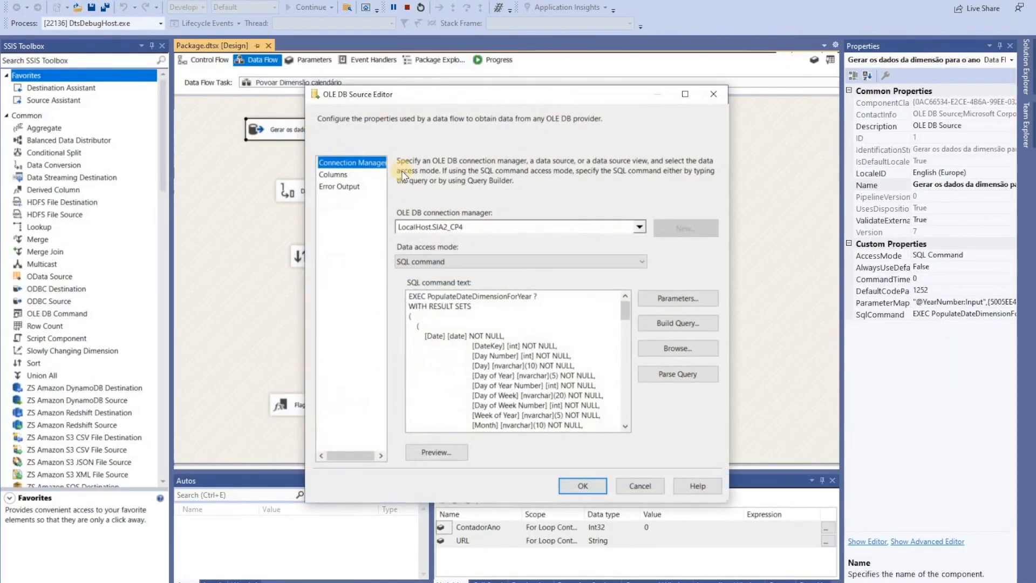
{"action": "left_click", "coordinate": [678, 298]}
{"action": "left_click", "coordinate": [546, 250]}
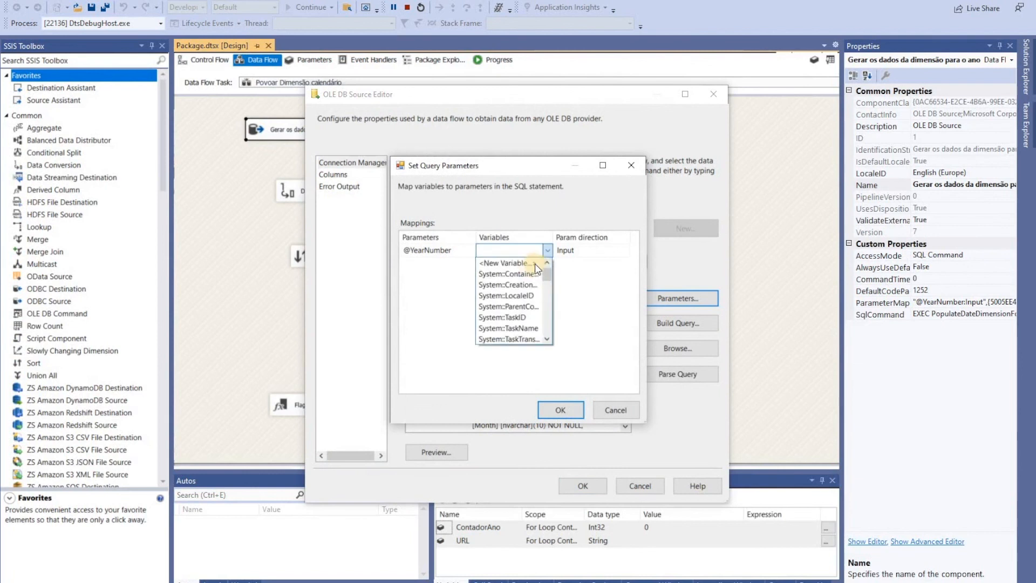
{"action": "left_click_drag", "start_coordinate": [553, 237], "coordinate": [613, 237]}
{"action": "left_click", "coordinate": [606, 249]}
{"action": "scroll", "coordinate": [545, 291], "scroll_direction": "up", "scroll_amount": 1}
{"action": "scroll", "coordinate": [556, 321], "scroll_direction": "down", "scroll_amount": 3}
{"action": "left_click", "coordinate": [555, 321]}
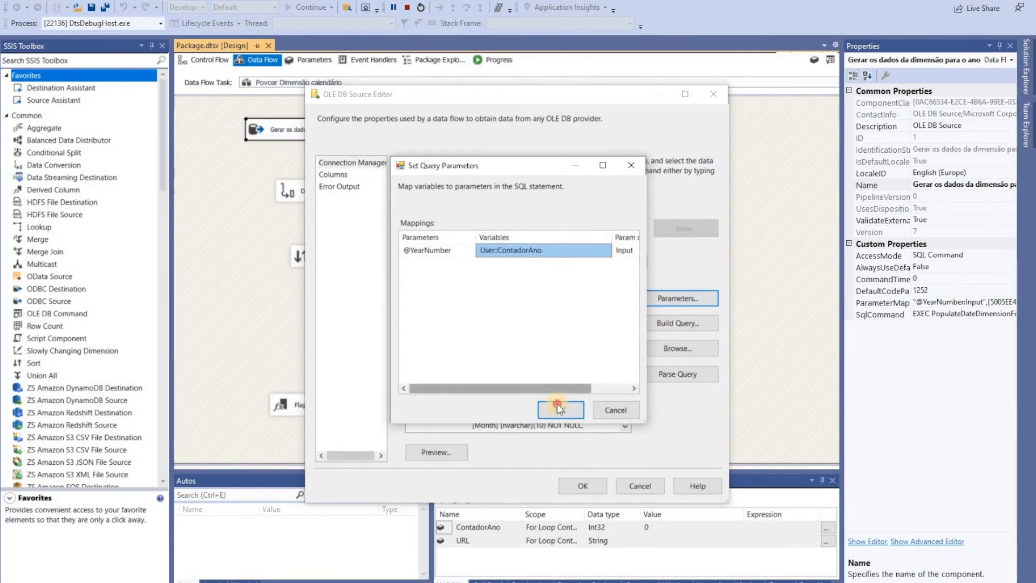
{"action": "left_click", "coordinate": [557, 405]}
{"action": "left_click", "coordinate": [582, 486]}
Step: Stop the current run, start the package again and follow its execution in the control flow
{"action": "left_click", "coordinate": [406, 8]}
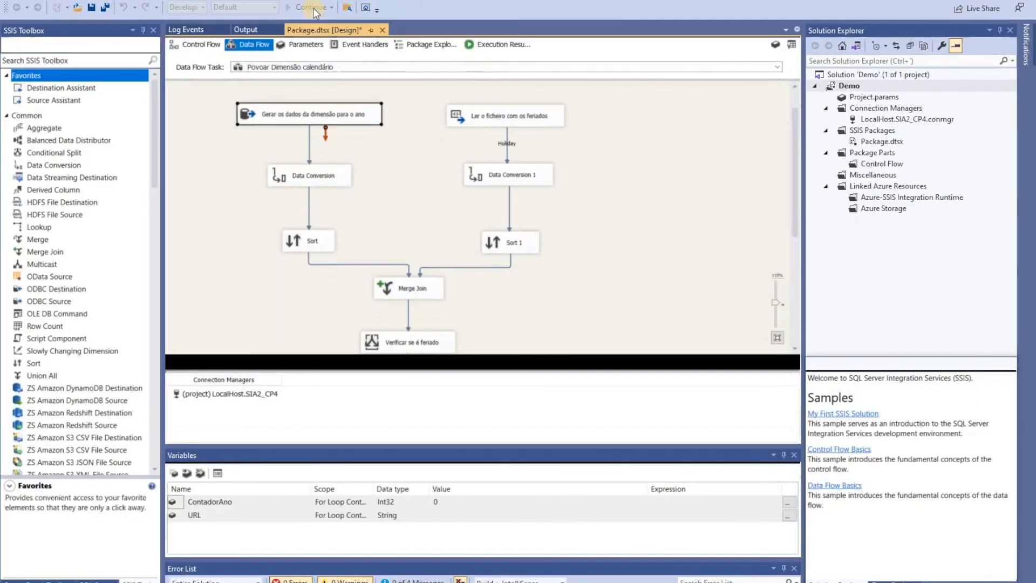
{"action": "left_click", "coordinate": [298, 8]}
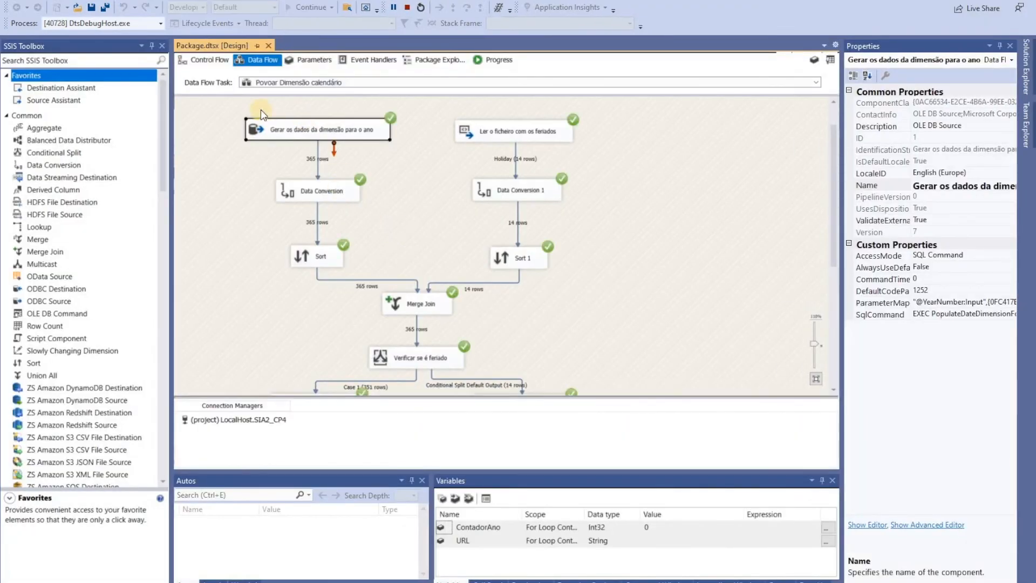
{"action": "left_click", "coordinate": [210, 60]}
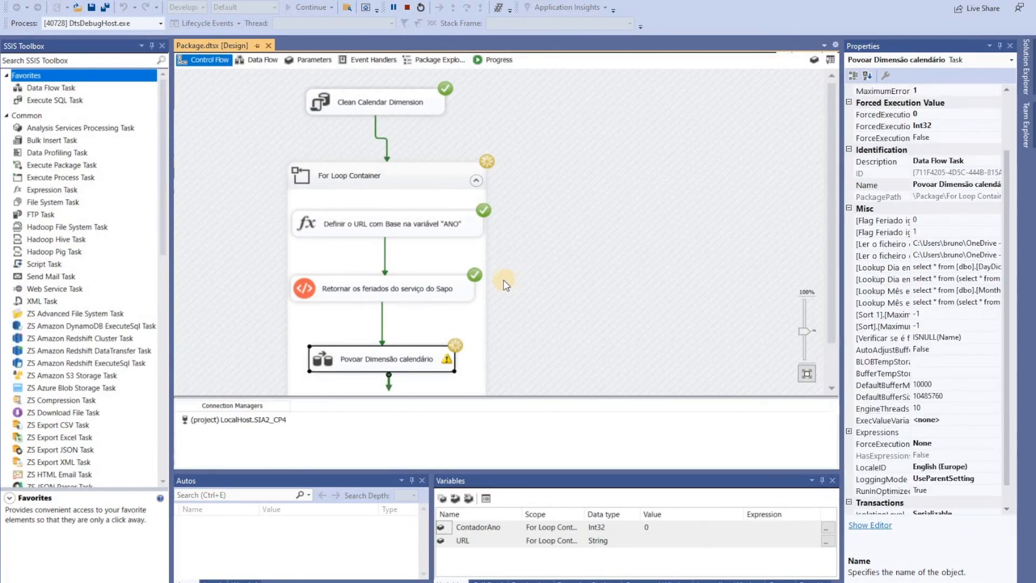
Step: Rename the For Loop Container as "Gerar os feriados para o intervalo de anos"
{"action": "left_click", "coordinate": [356, 176]}
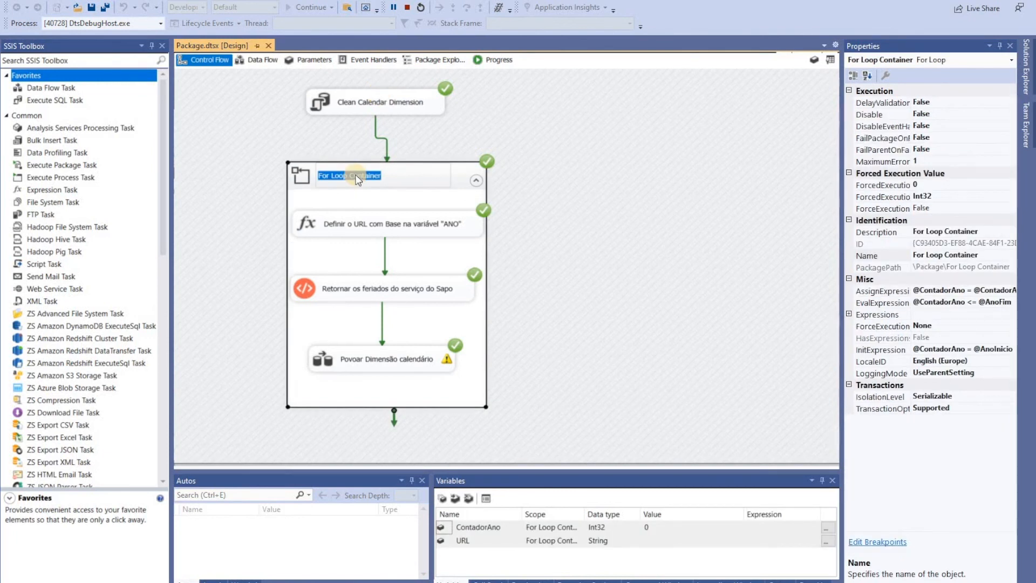
{"action": "type", "text": "Gera"}
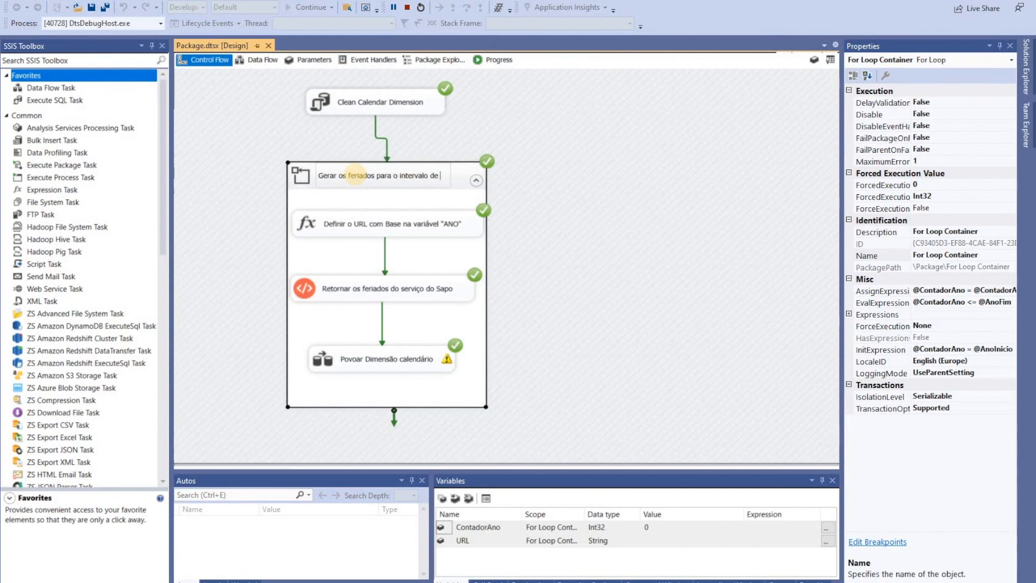
{"action": "type", "text": "nos"}
{"action": "key", "text": "Return"}
{"action": "left_click", "coordinate": [411, 101]}
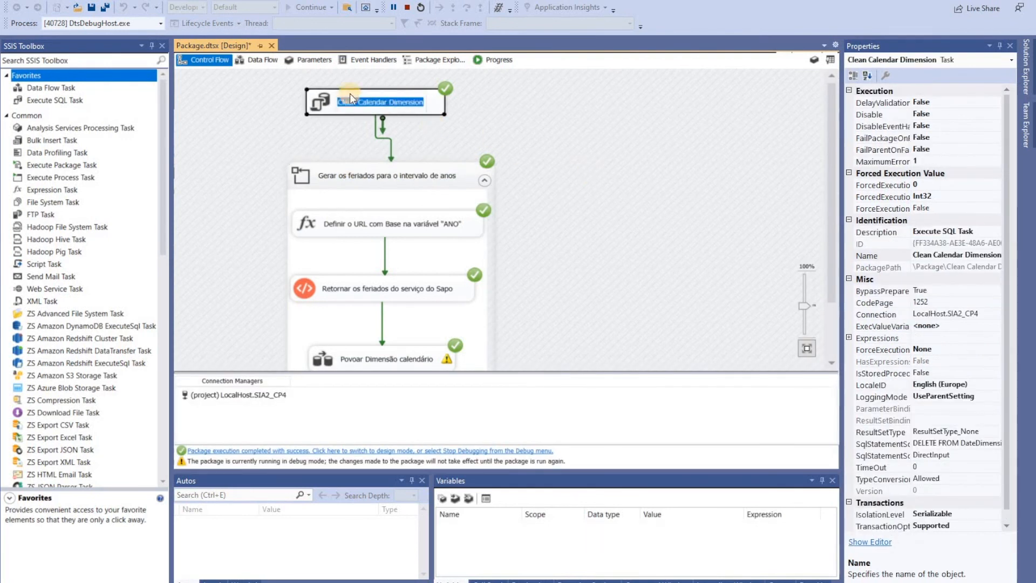
Step: Stop debugging and add the control flow annotation "Exemplo de povoamento inicial da dimensão Calendário/dia para um intervalo de anos"
{"action": "key", "text": "shift+F5"}
{"action": "right_click", "coordinate": [486, 112]}
{"action": "left_click", "coordinate": [546, 259]}
{"action": "type", "text": "Exemplo de povoamento inicial da dimensão d"}
{"action": "type", "text": "alendário/dia para um intervalo de anos"}
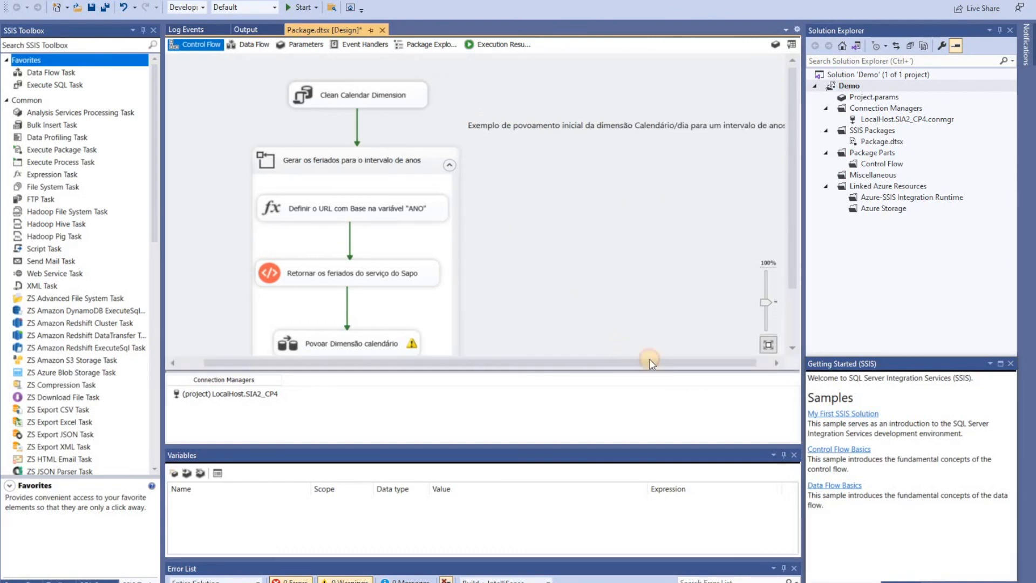